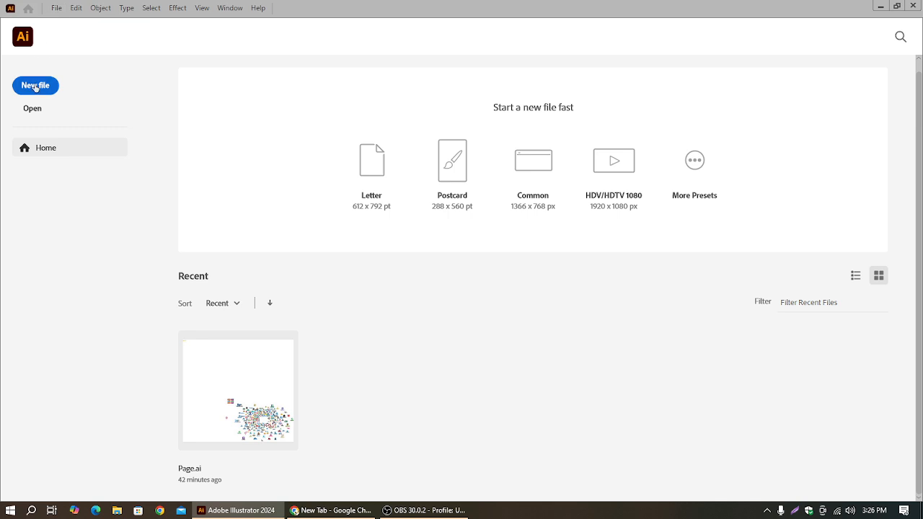
Start a new document and name it Overlap
left_click(35, 86)
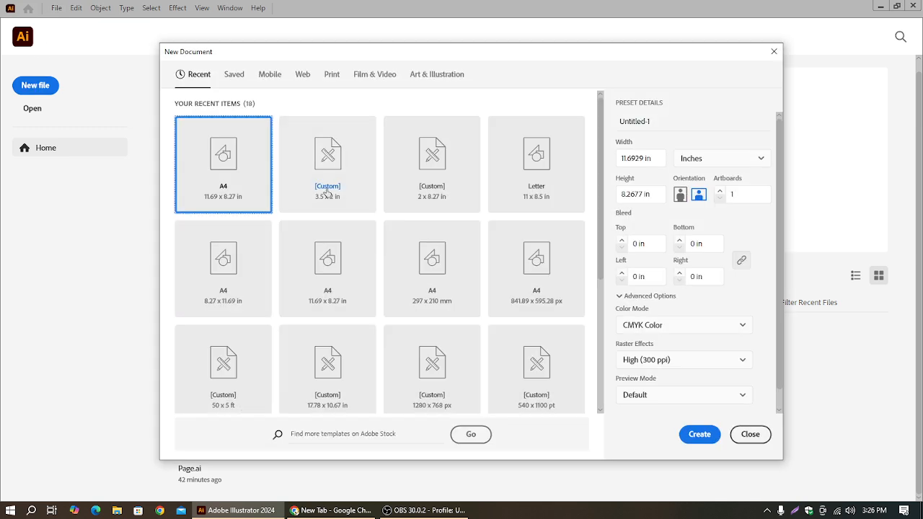
left_click(663, 121)
double_click(663, 121)
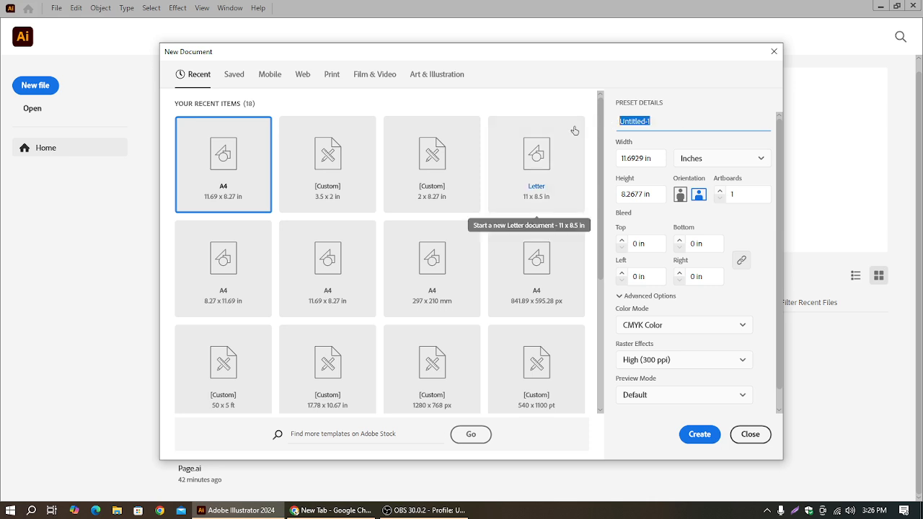
type("Overlap")
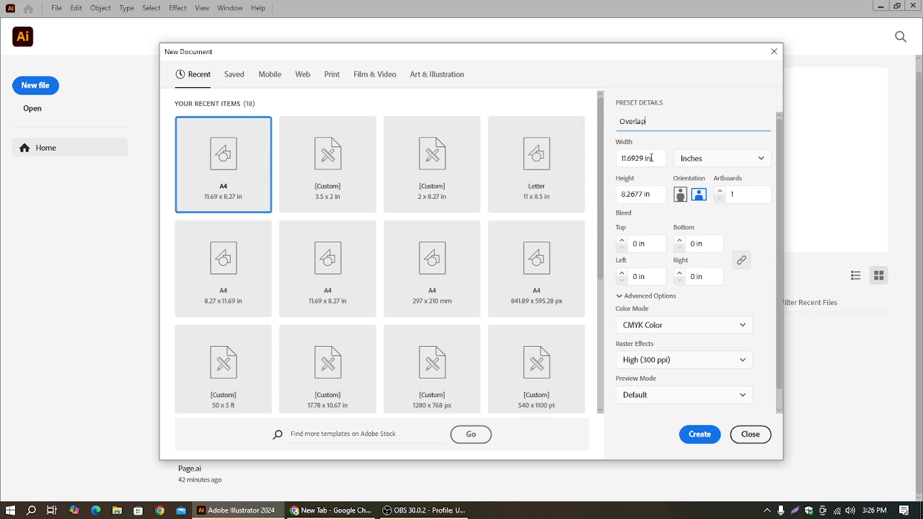
left_click_drag(645, 158, 612, 159)
type("1920")
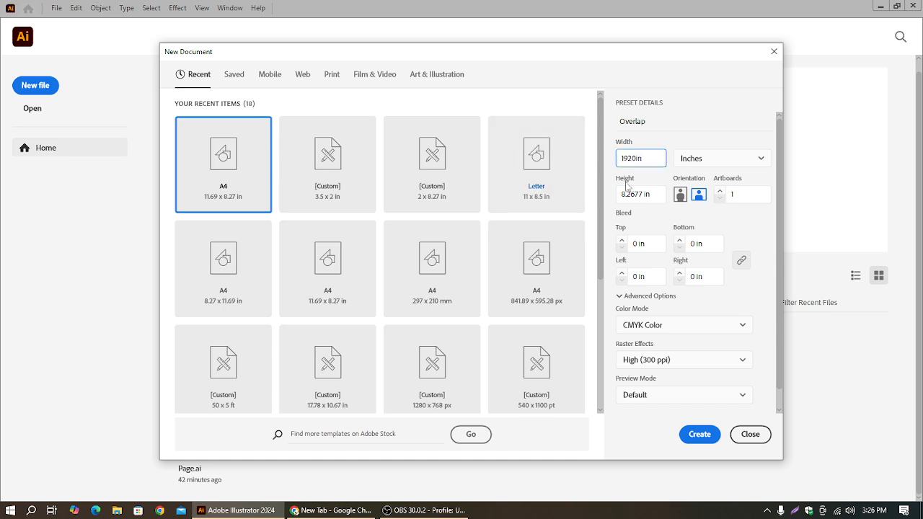
left_click(642, 194)
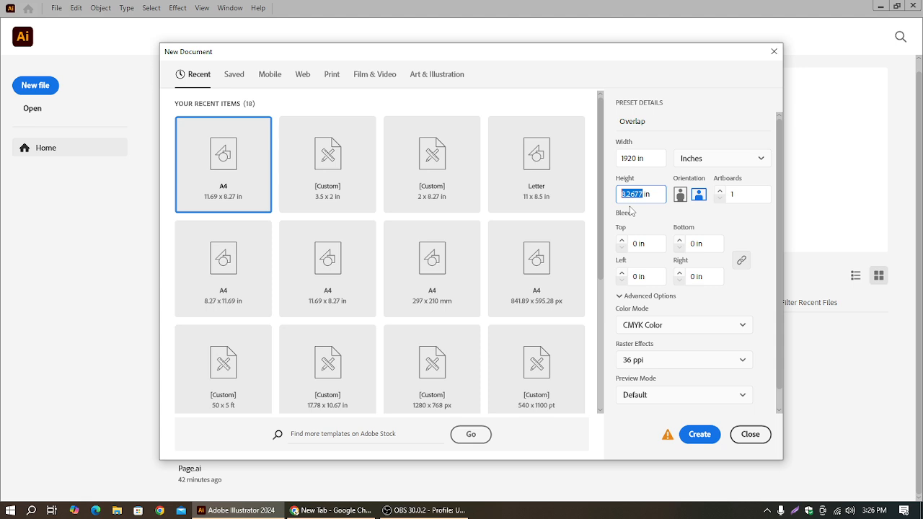
Set the new document's width to 1080 in and height to 720 in, and create it
left_click(635, 158)
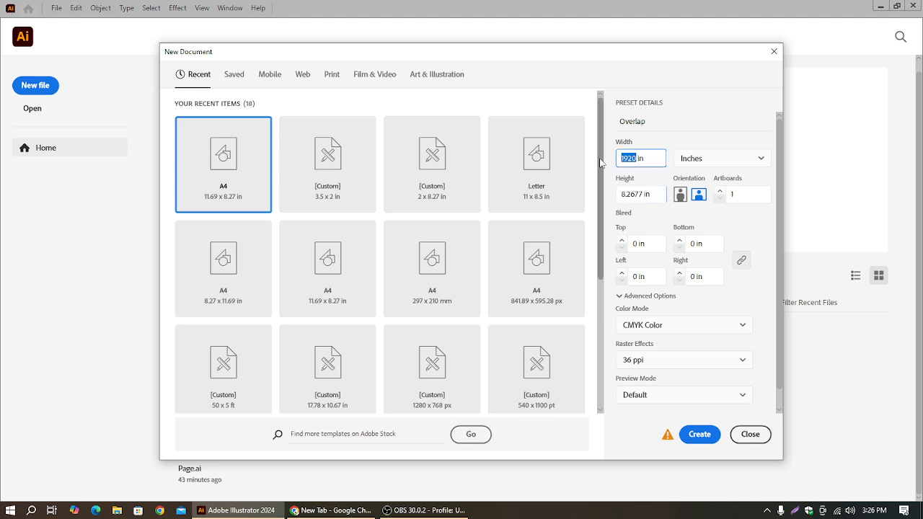
type("1080")
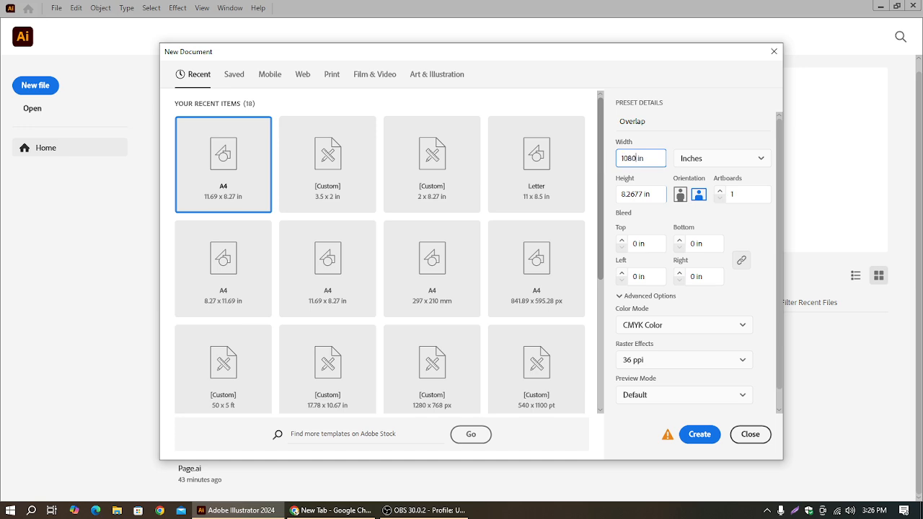
left_click(645, 195)
type("7")
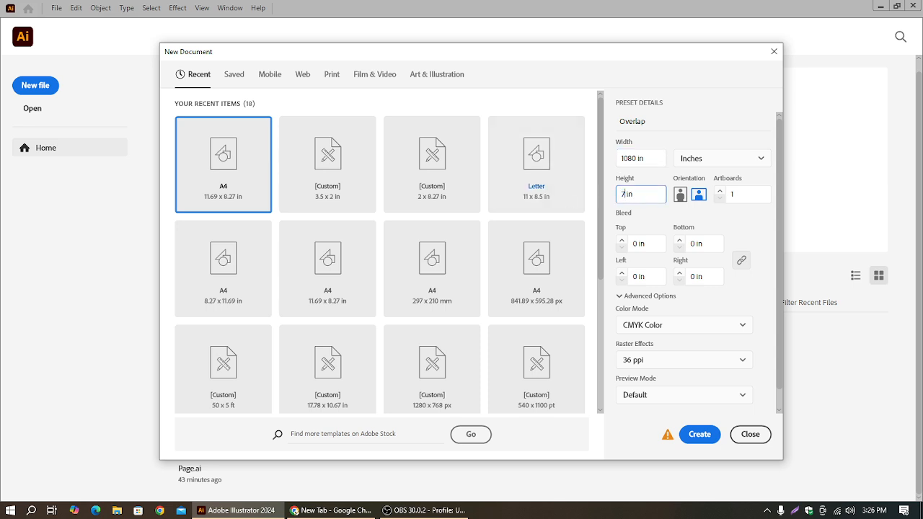
type("20")
left_click(705, 435)
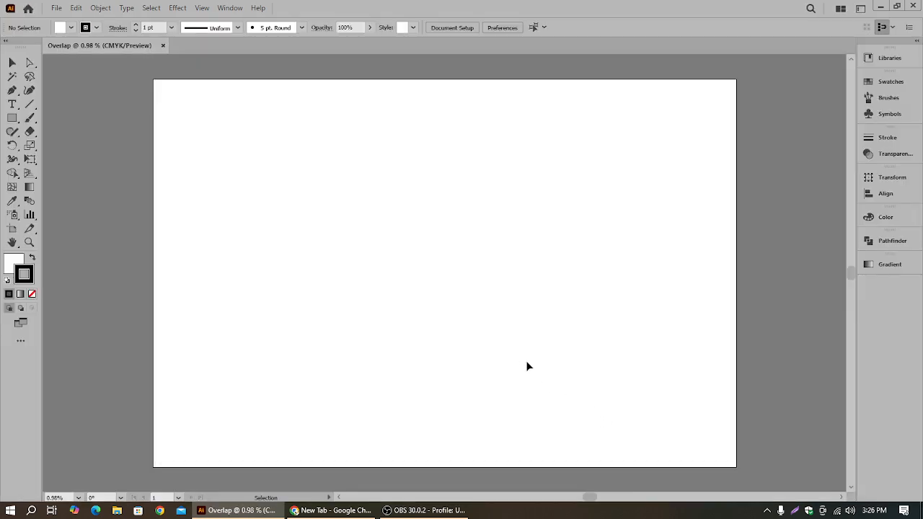
scroll(526, 362, "down", 1)
scroll(484, 354, "up", 2)
scroll(482, 360, "down", 2)
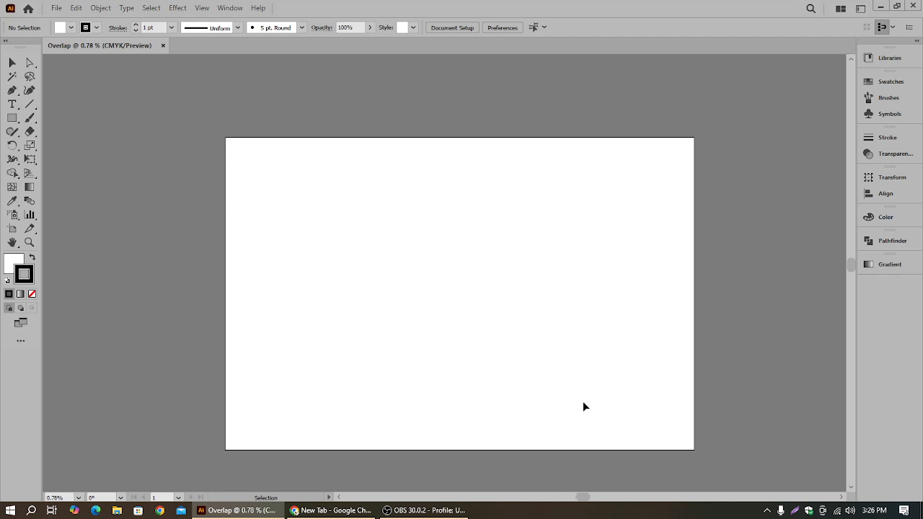
scroll(585, 407, "down", 1)
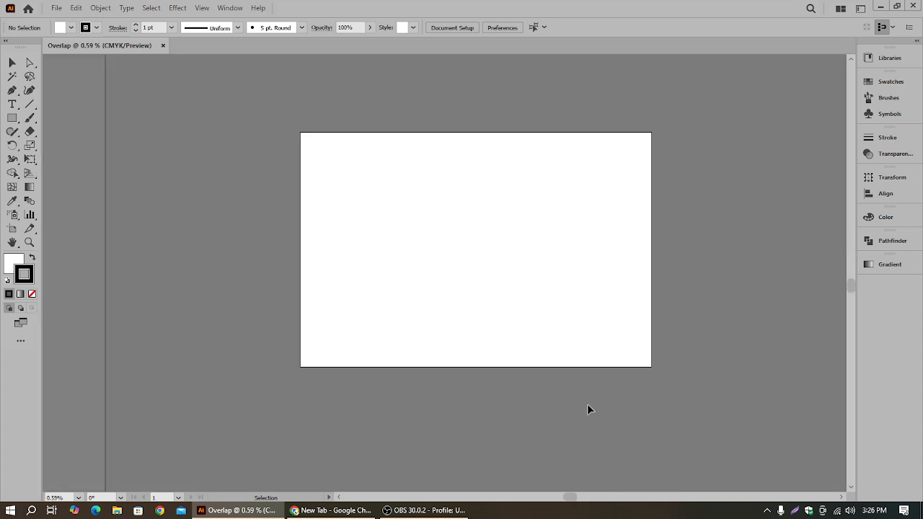
key("space")
left_click_drag(572, 316, 542, 345)
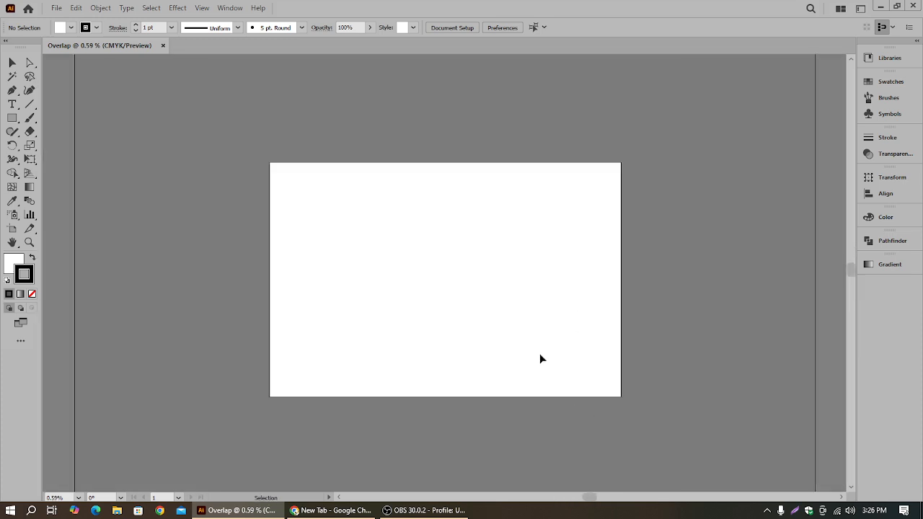
scroll(540, 354, "up", 1)
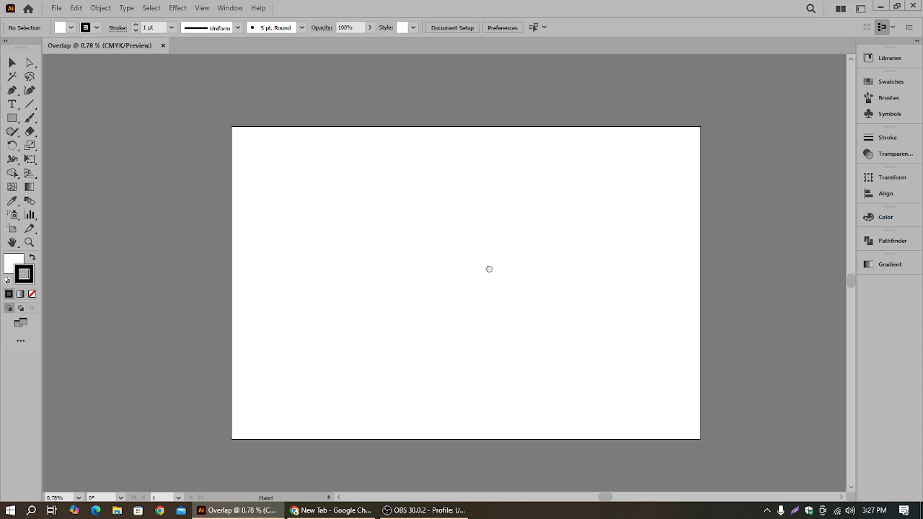
scroll(486, 289, "up", 1)
scroll(487, 296, "down", 1)
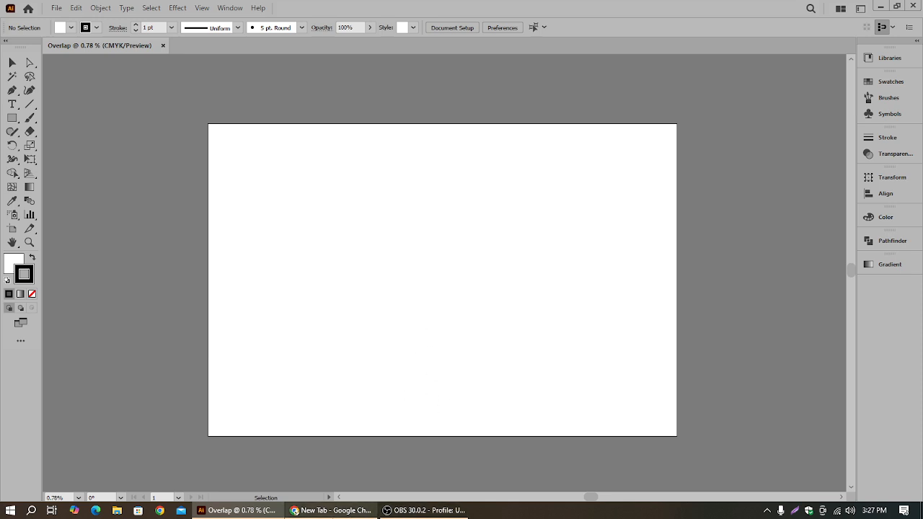
left_click(330, 510)
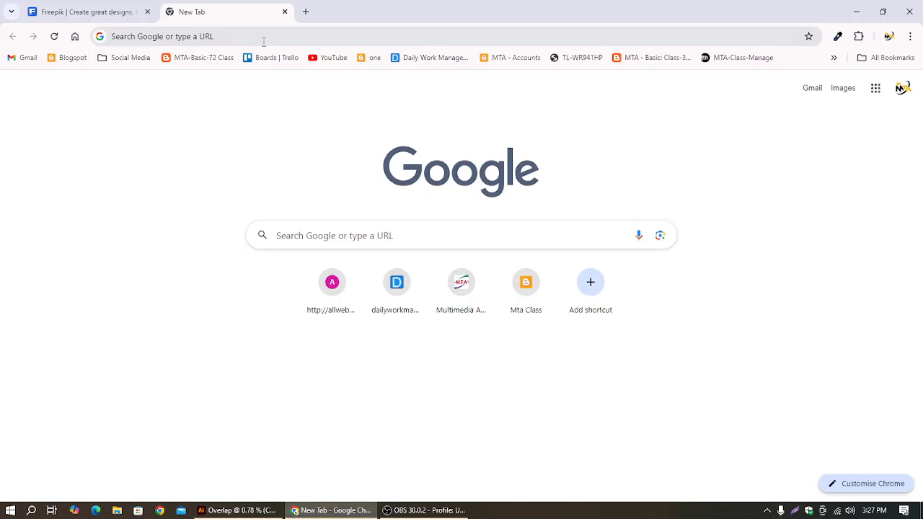
left_click(855, 12)
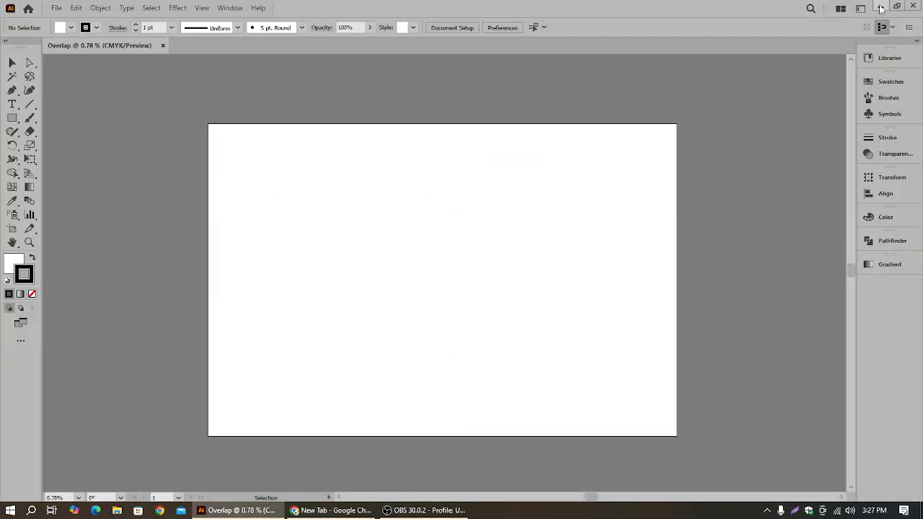
Switch to File Explorer and open Overlap.txt from the Windows-11 (E:) drive in a maximized Notepad window
left_click(861, 8)
double_click(22, 16)
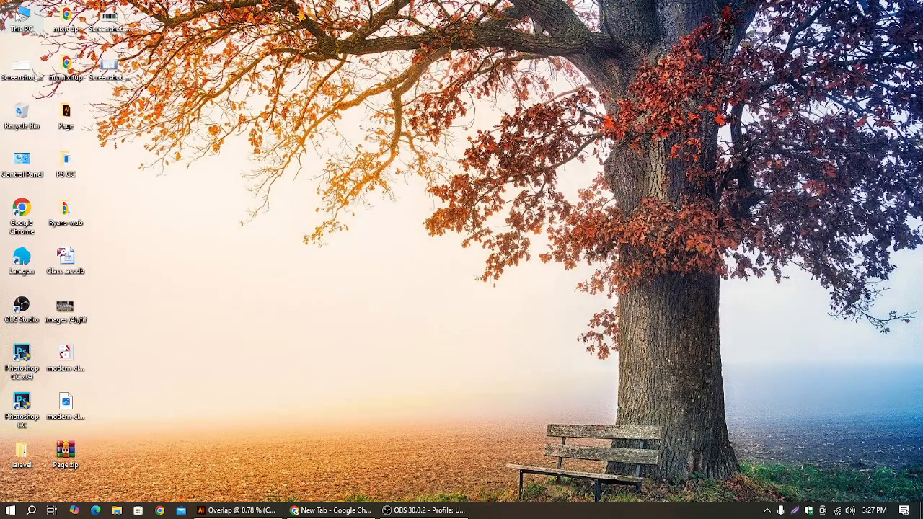
double_click(447, 229)
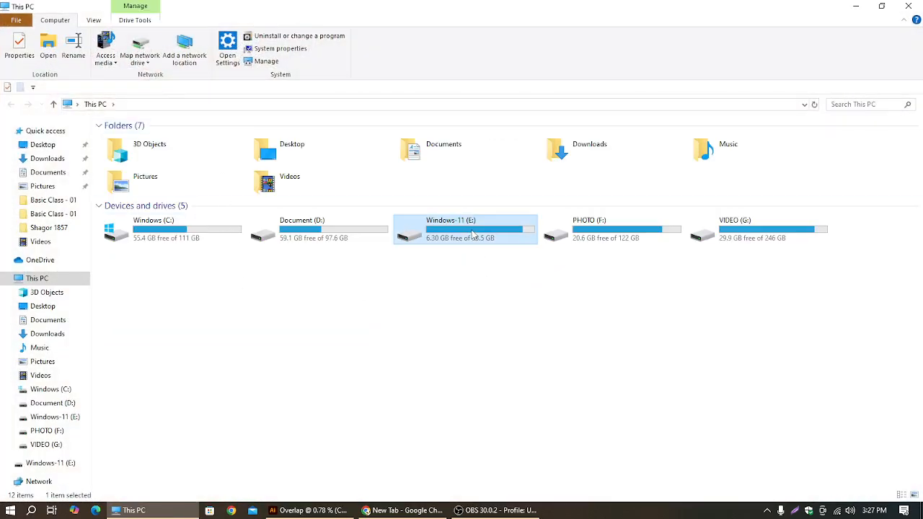
double_click(766, 282)
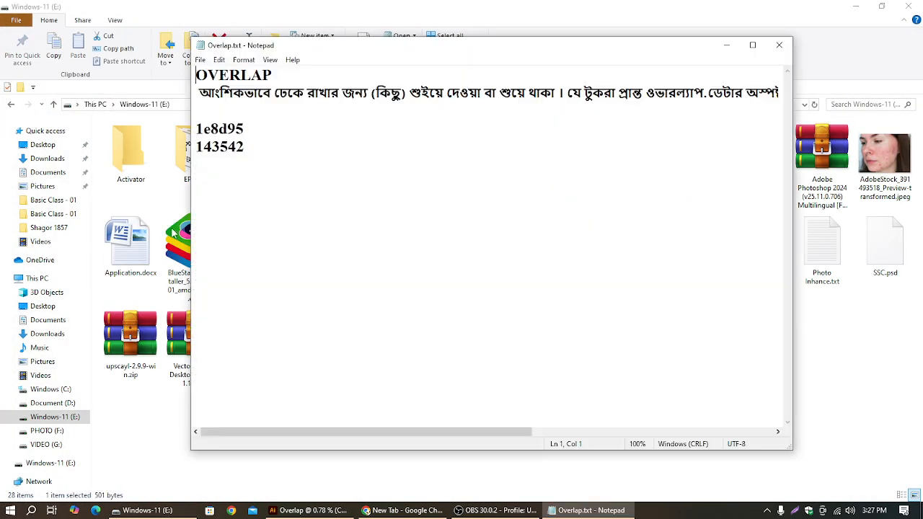
left_click(758, 49)
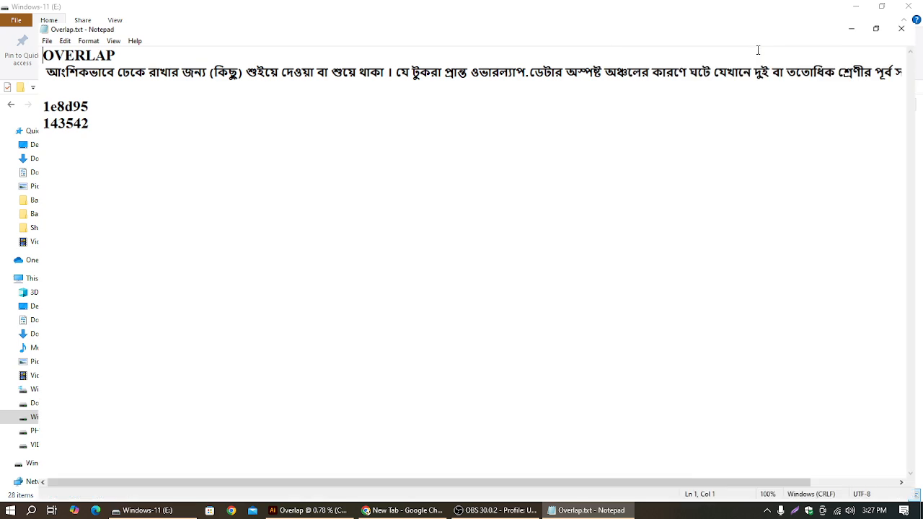
Review the overlap definition and the two hex colour codes in the notes, and return to Illustrator
left_click_drag(15, 57, 844, 68)
left_click(118, 106)
mouse_move(3, 88)
left_mouse_down()
mouse_move(36, 107)
mouse_move(80, 107)
mouse_move(2, 87)
left_mouse_up()
left_click(52, 106)
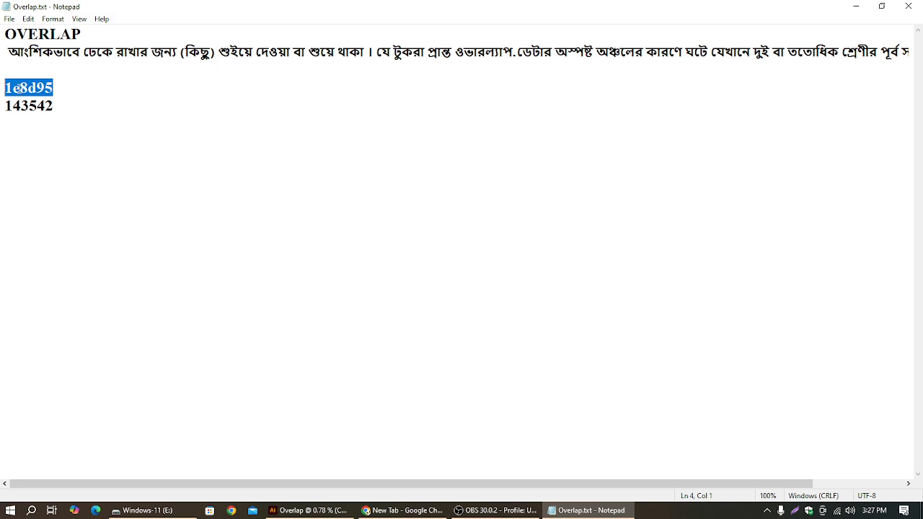
left_click_drag(66, 106, 3, 105)
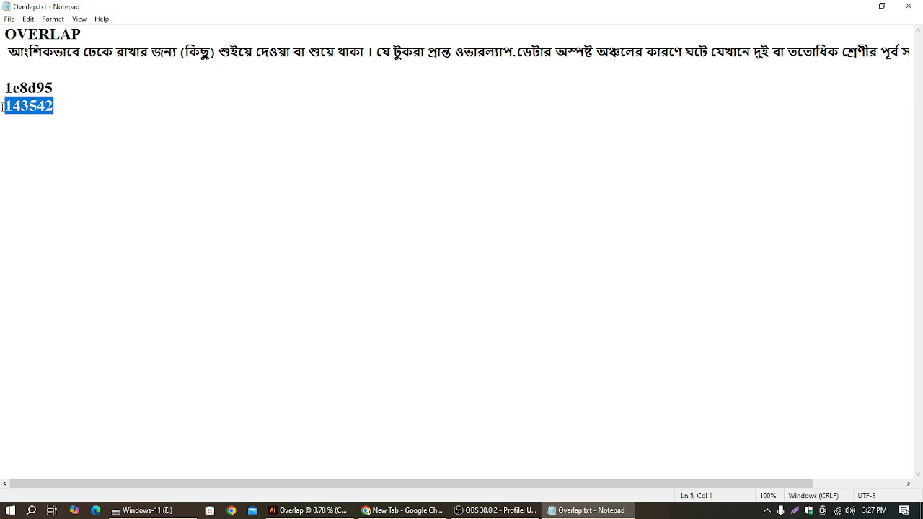
left_click(856, 7)
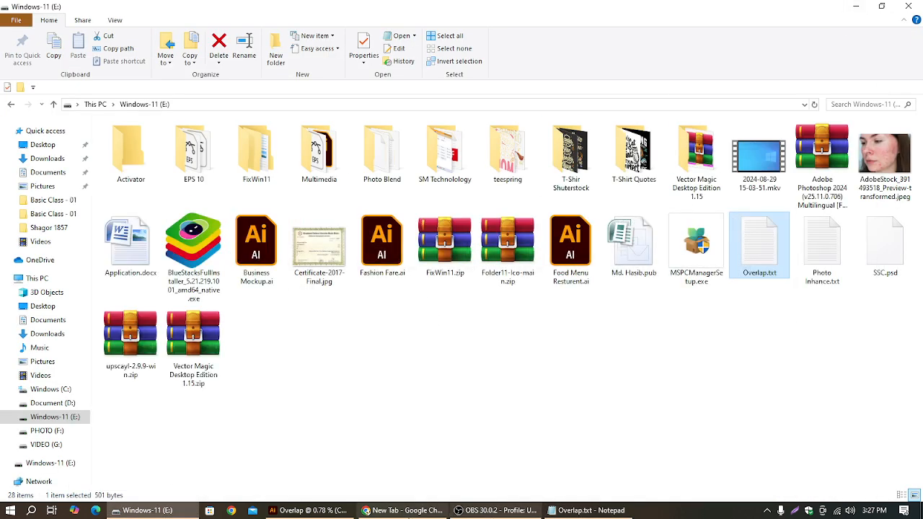
left_click(310, 510)
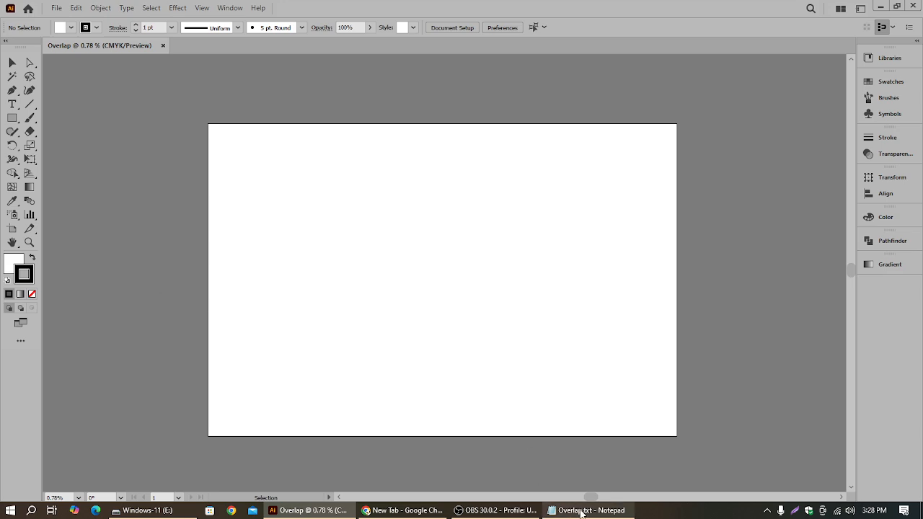
Switch to Chrome, search the web for color, and open the Color Hunt site to look at its palettes
left_click(408, 510)
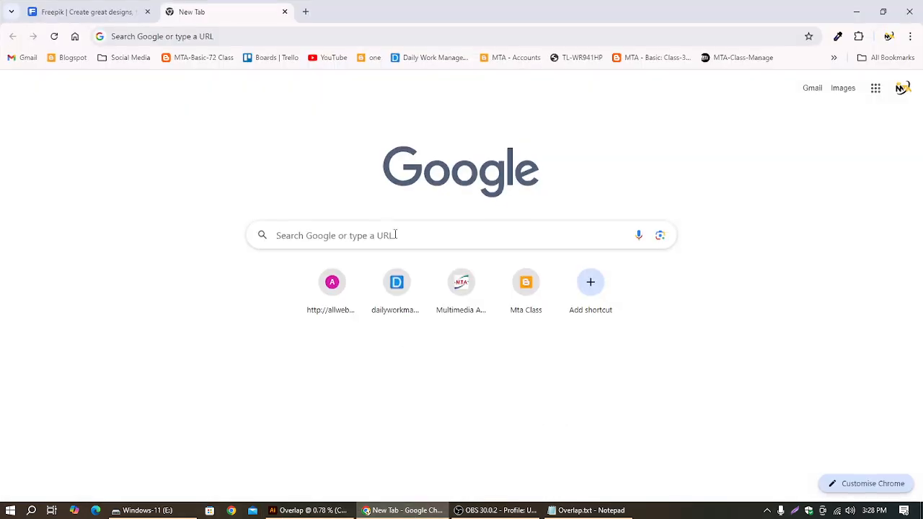
left_click(267, 37)
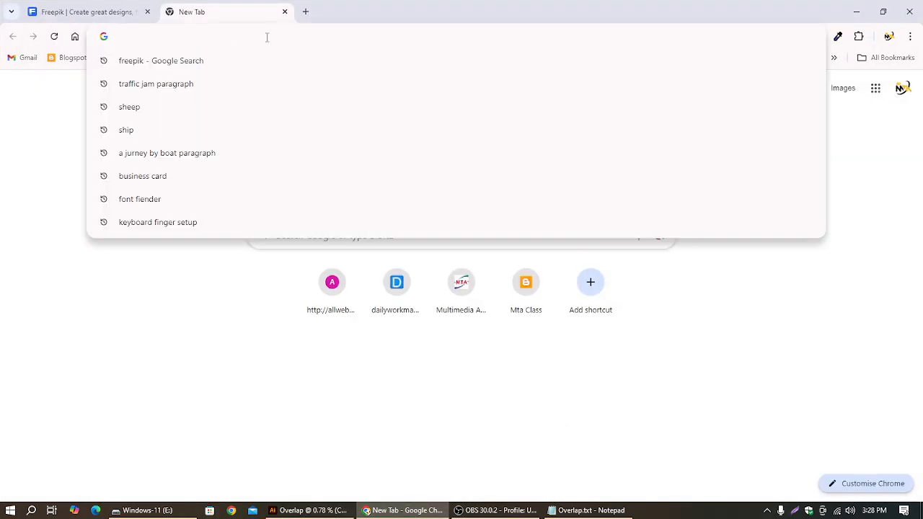
type("colo")
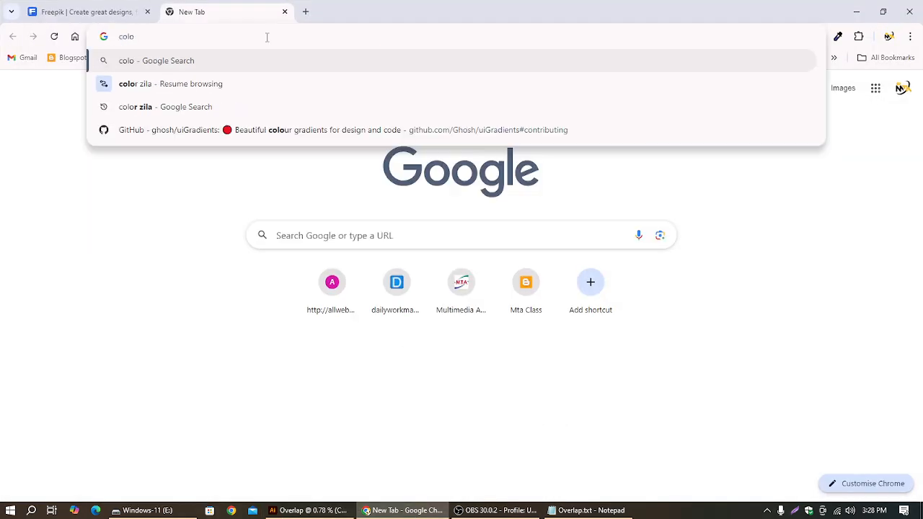
type("r")
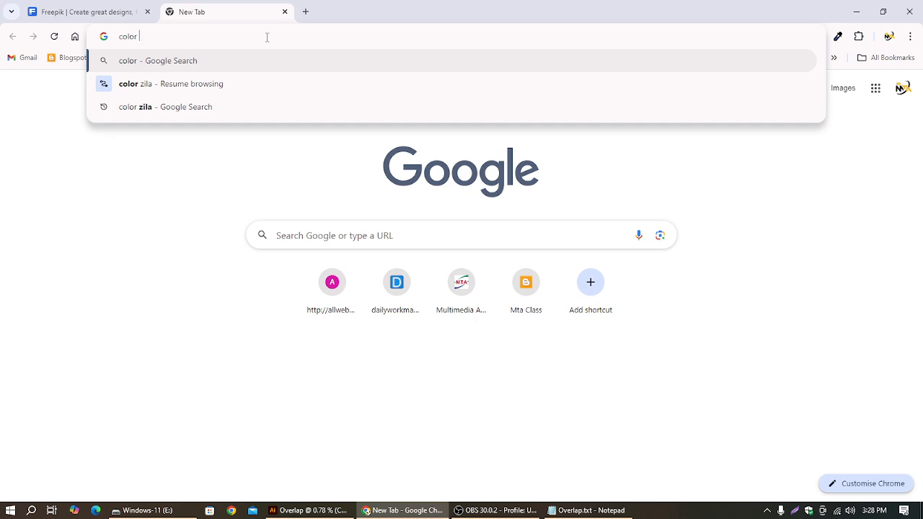
key("Return")
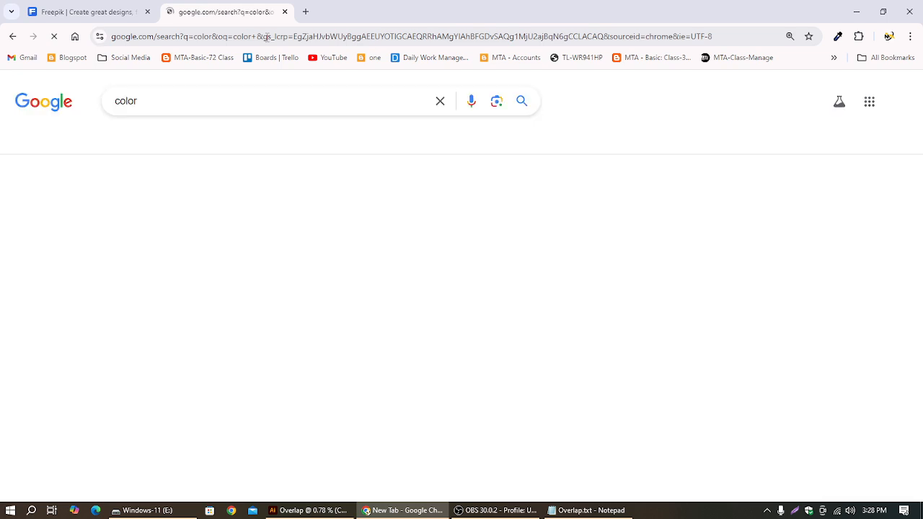
left_click(200, 246)
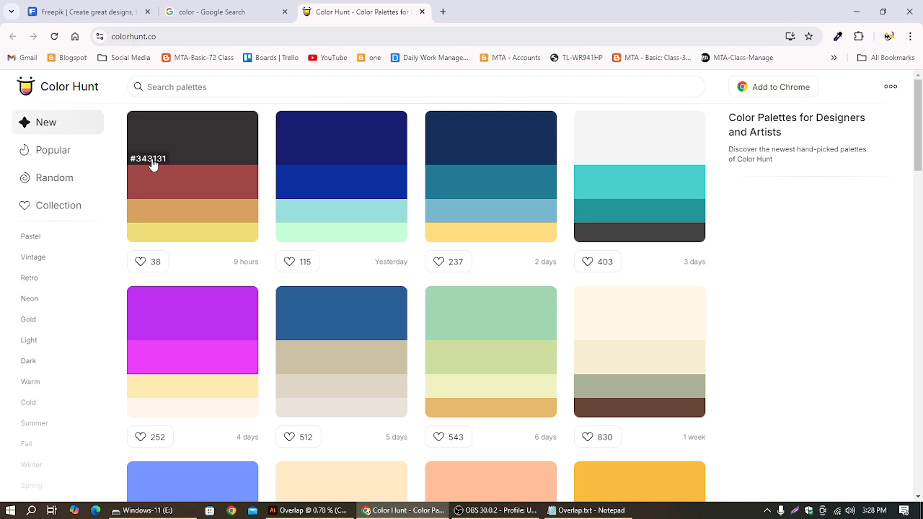
left_click(856, 12)
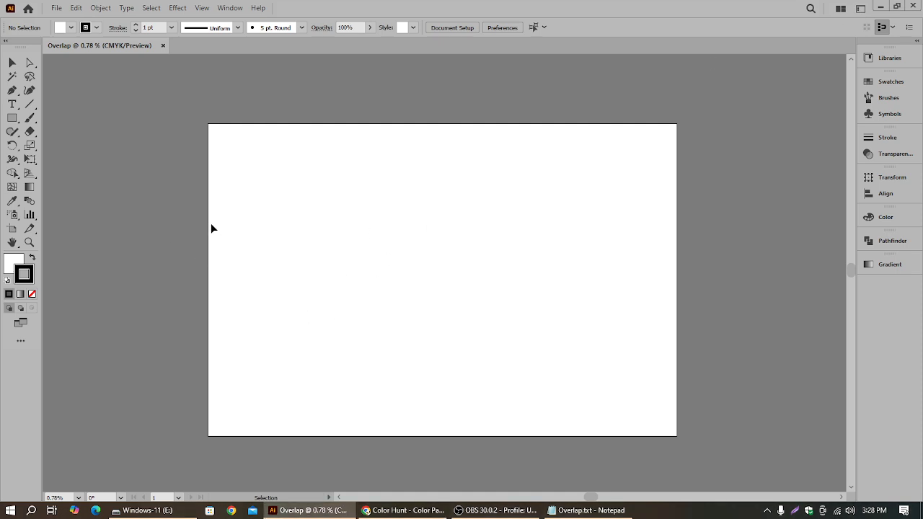
Draw a rectangle covering the whole artboard and make its fill the active colour attribute
left_click(10, 118)
left_click_drag(209, 123, 676, 435)
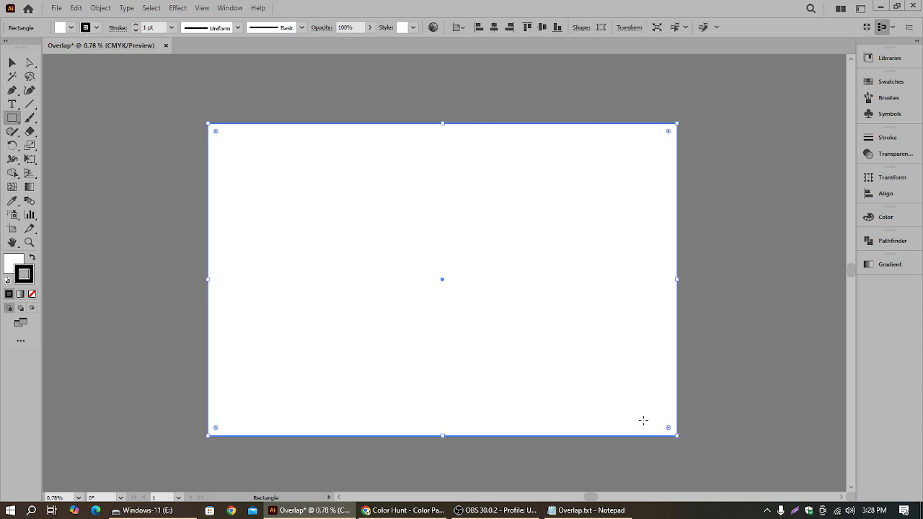
left_click(12, 64)
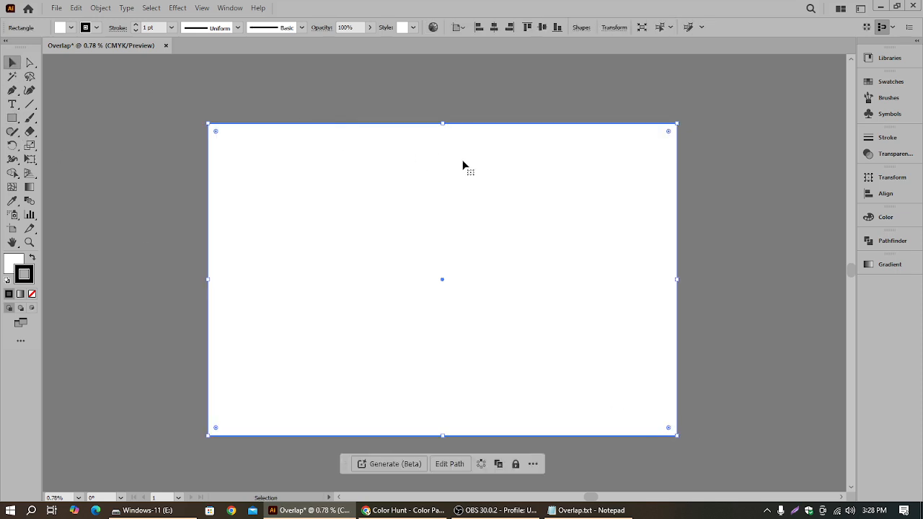
left_click(15, 261)
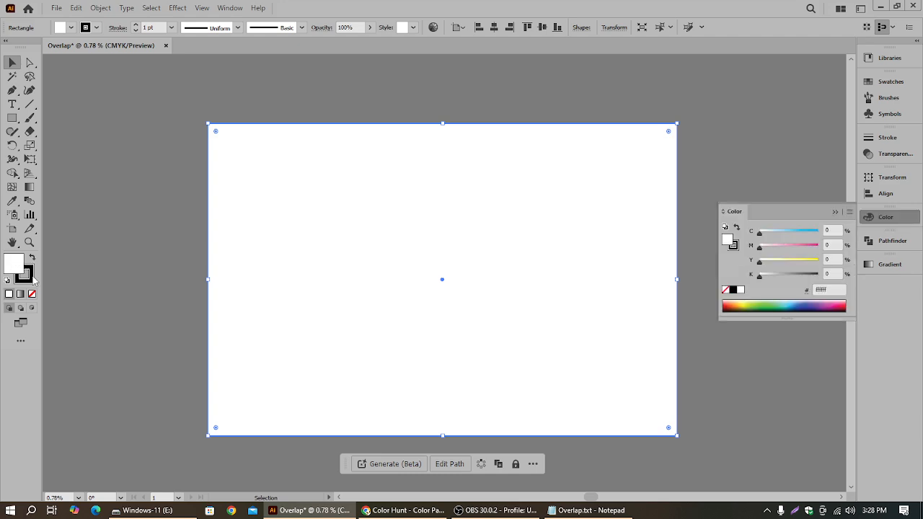
left_click(835, 211)
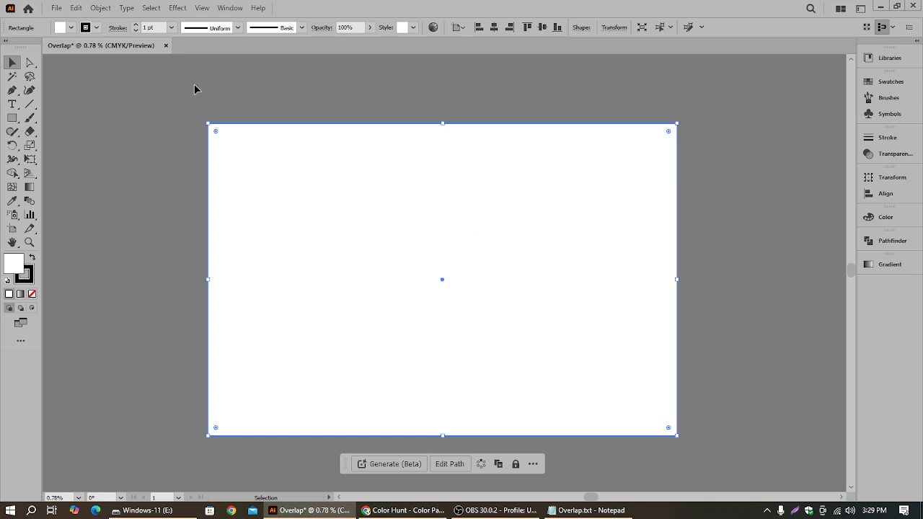
Fill the full-artboard background rectangle with the copied teal colour, hex 1e8d95
left_click(155, 77)
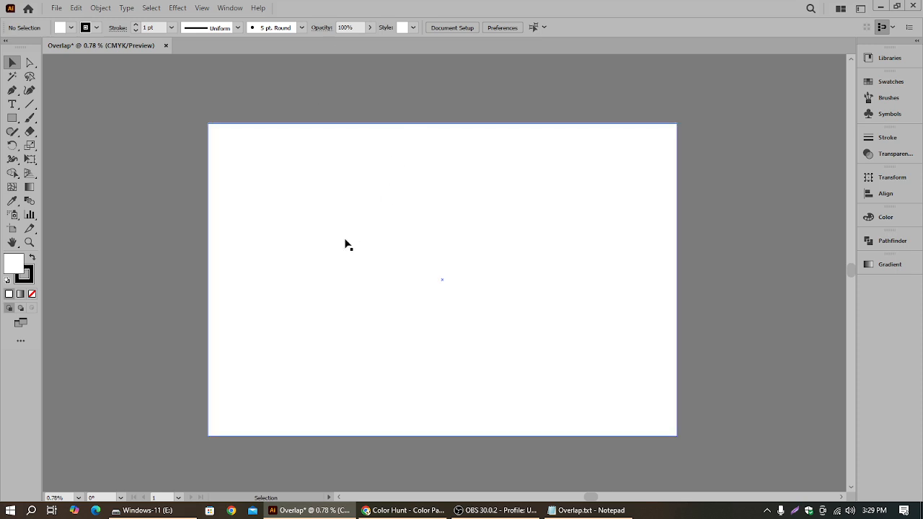
left_click(409, 198)
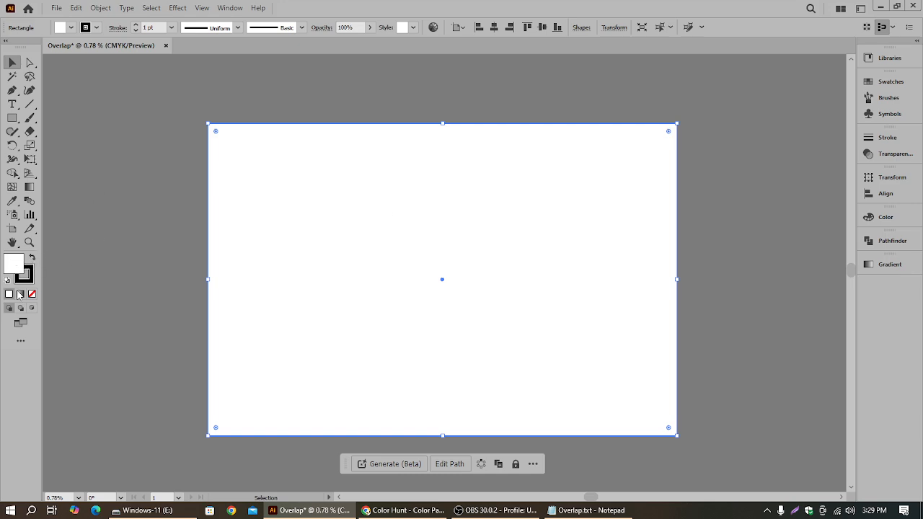
double_click(16, 265)
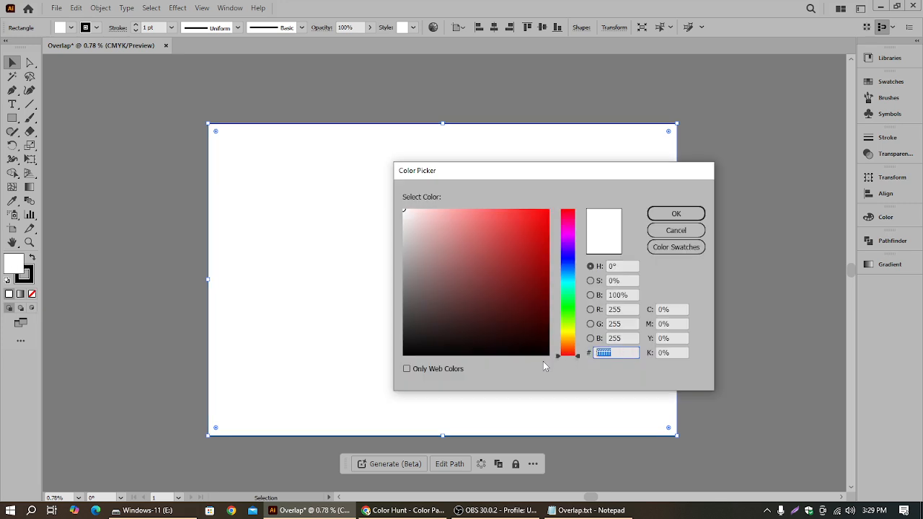
key("super+v")
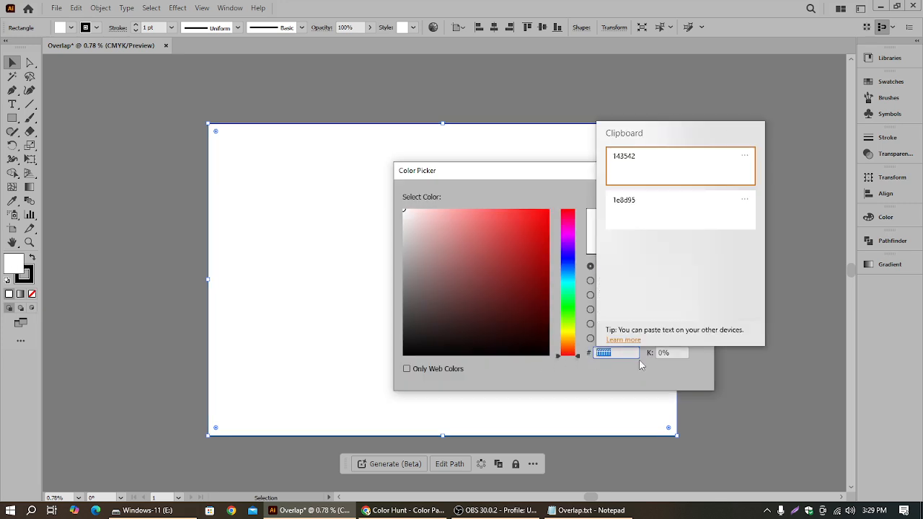
left_click(643, 211)
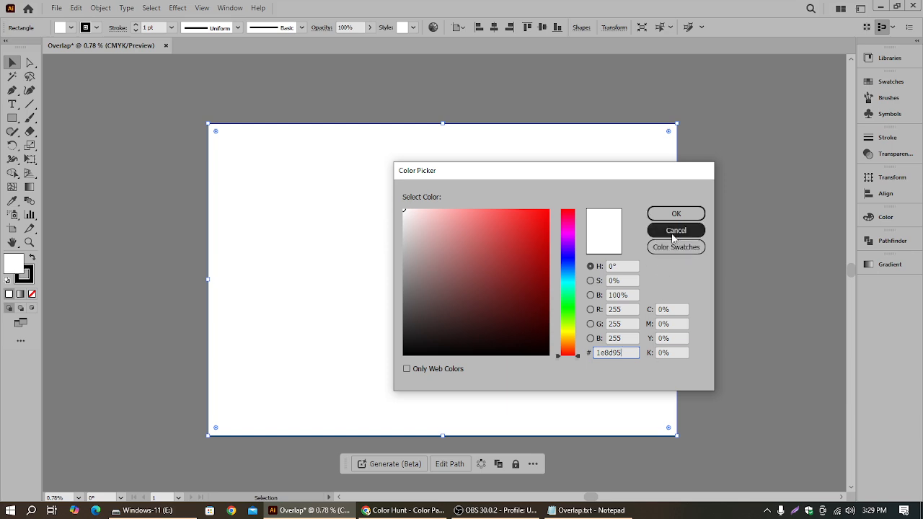
left_click(670, 214)
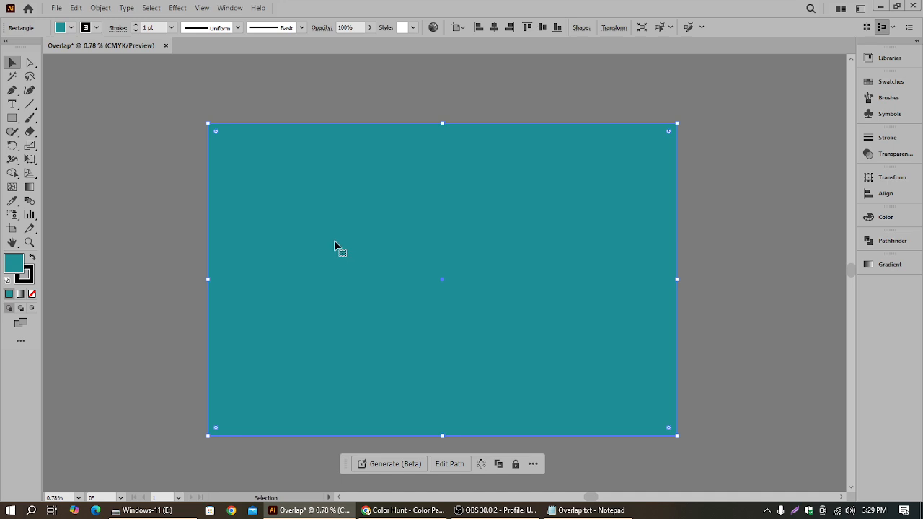
Change the background rectangle's fill to the copied dark blue colour, hex 143542, and deselect it
double_click(13, 272)
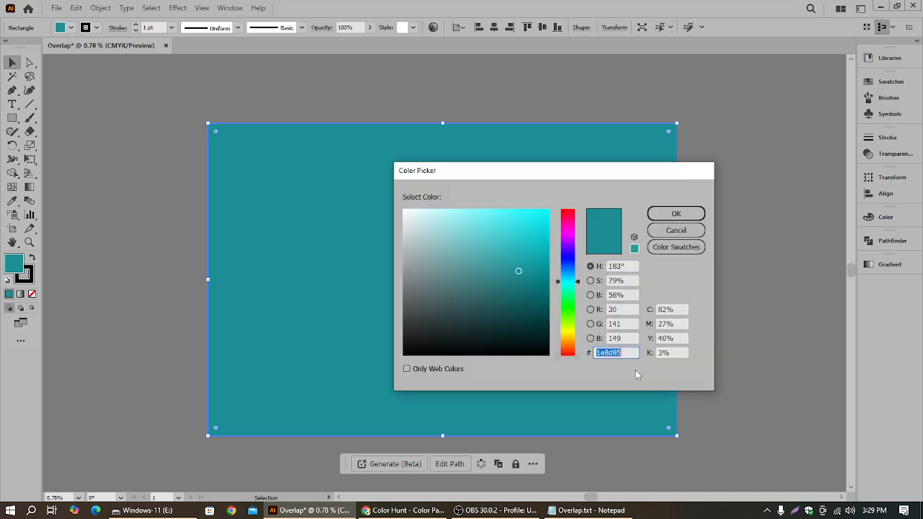
key("super+v")
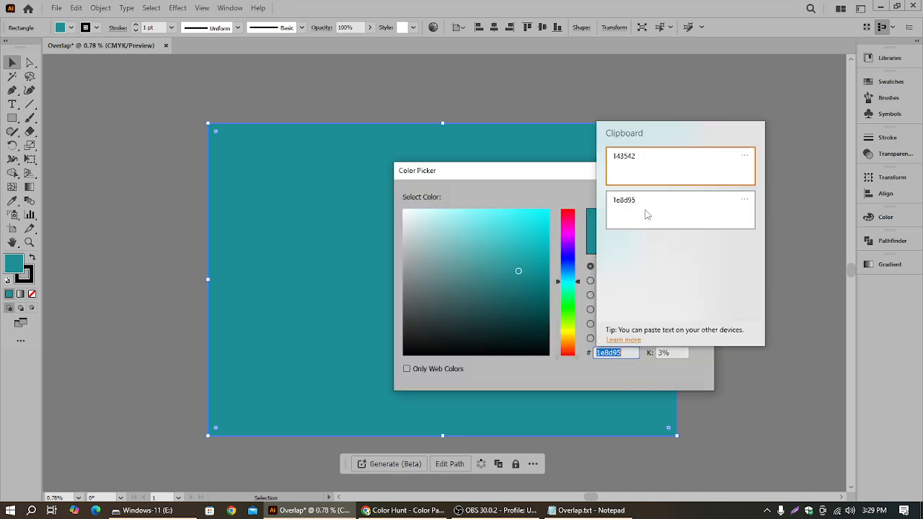
left_click(657, 170)
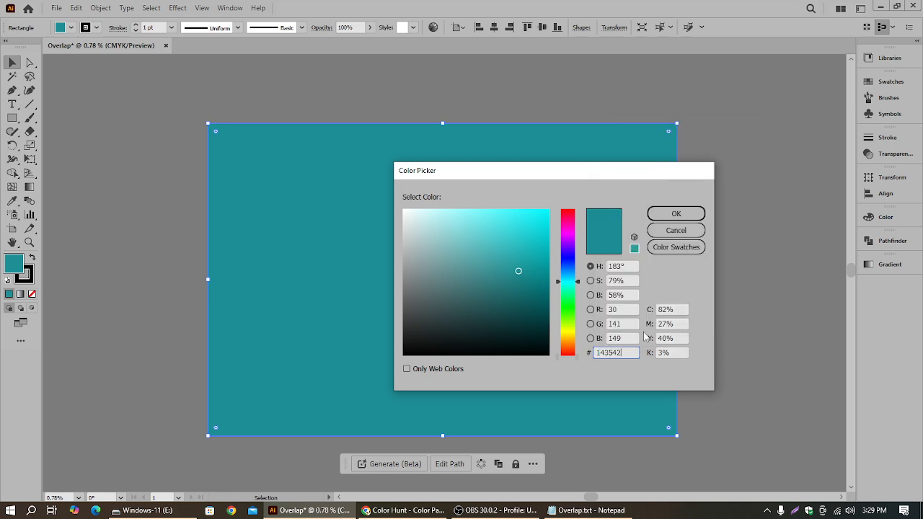
left_click(675, 215)
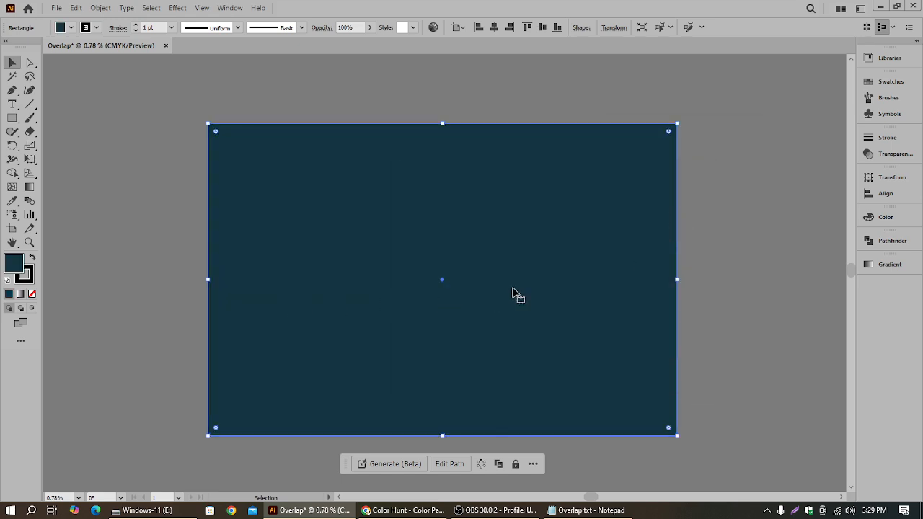
left_click(732, 259)
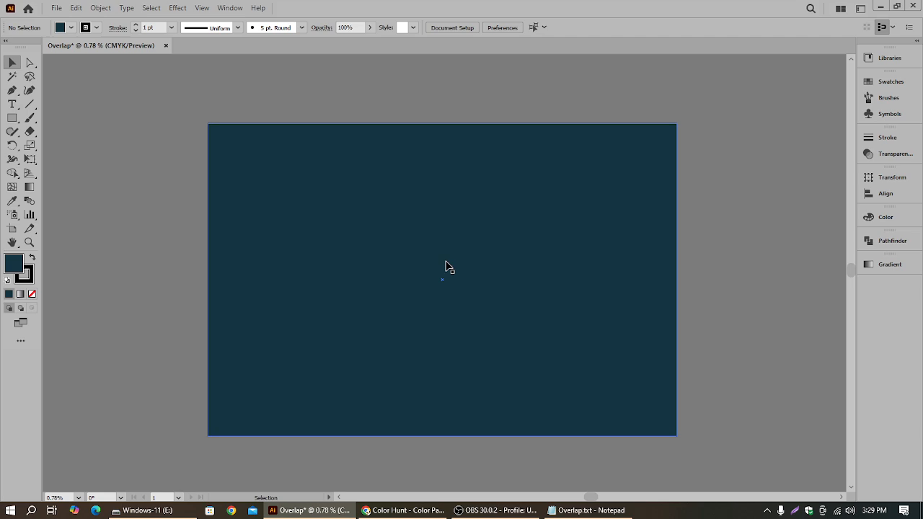
left_click(519, 201)
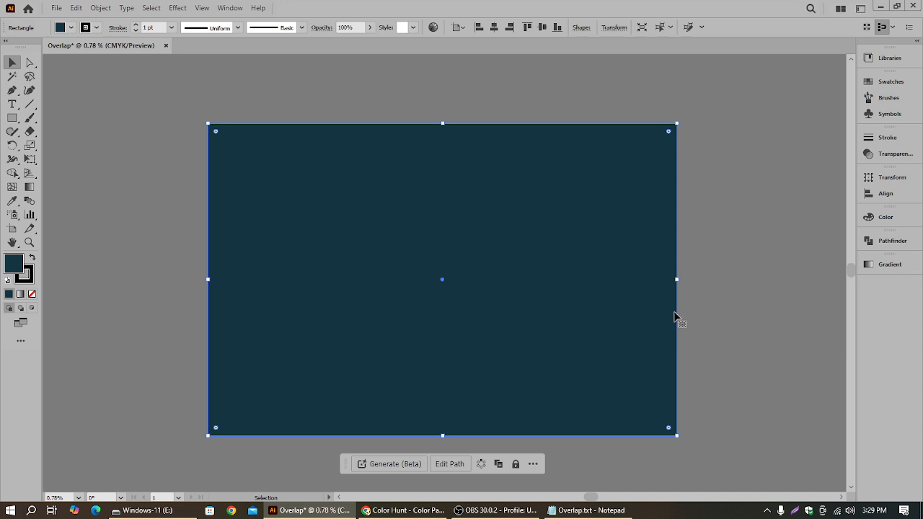
left_click(777, 296)
left_click(525, 294)
key("a")
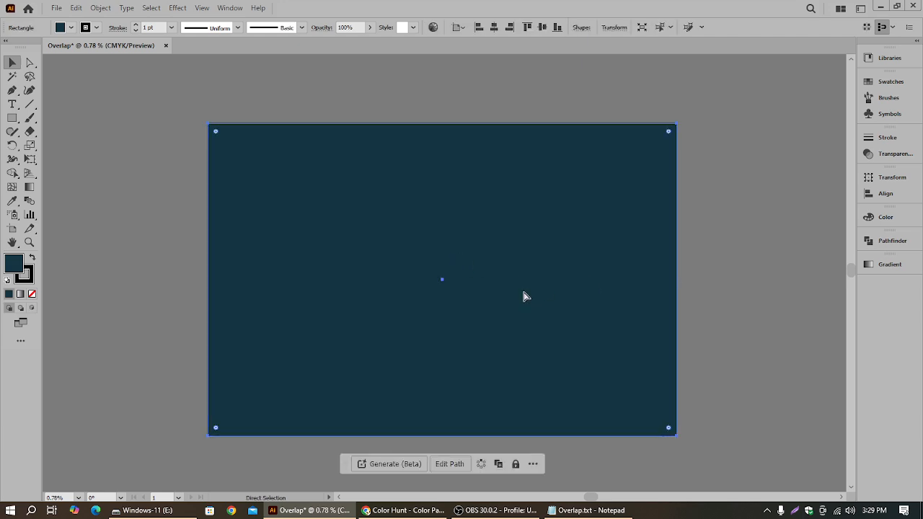
key("v")
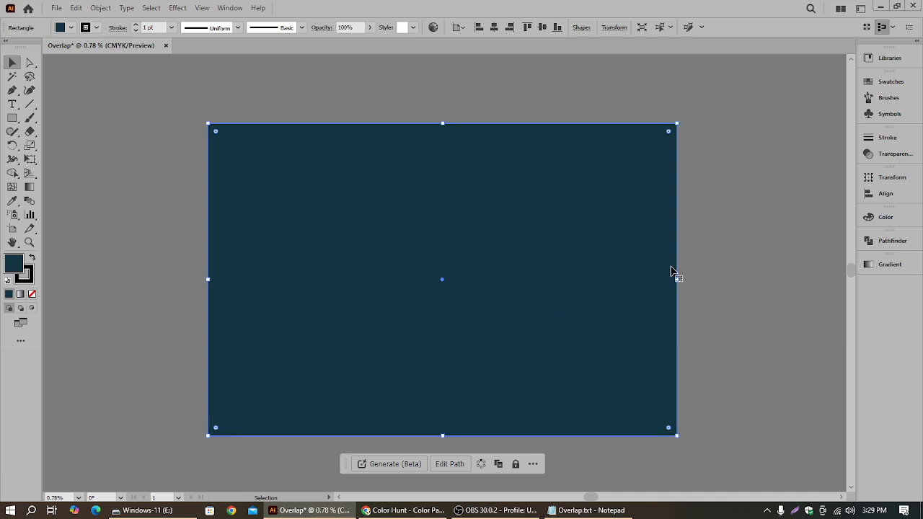
left_click(722, 252)
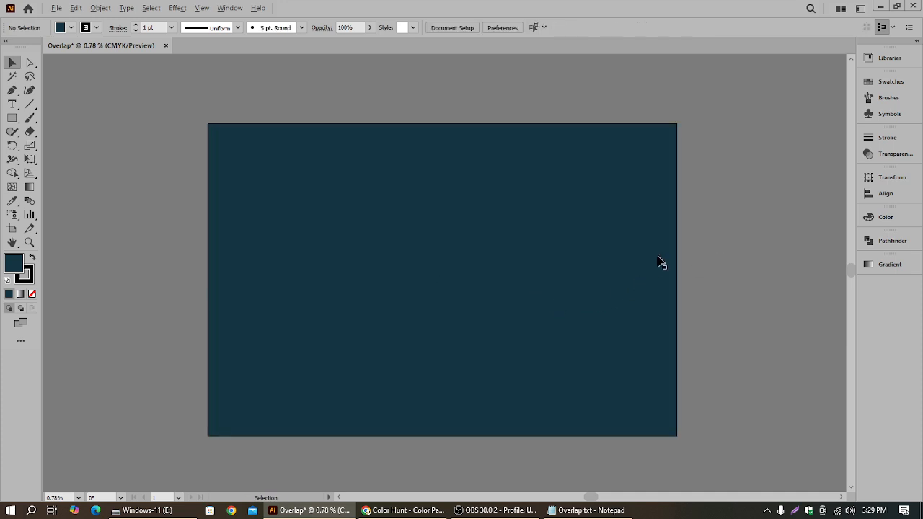
left_click(549, 267)
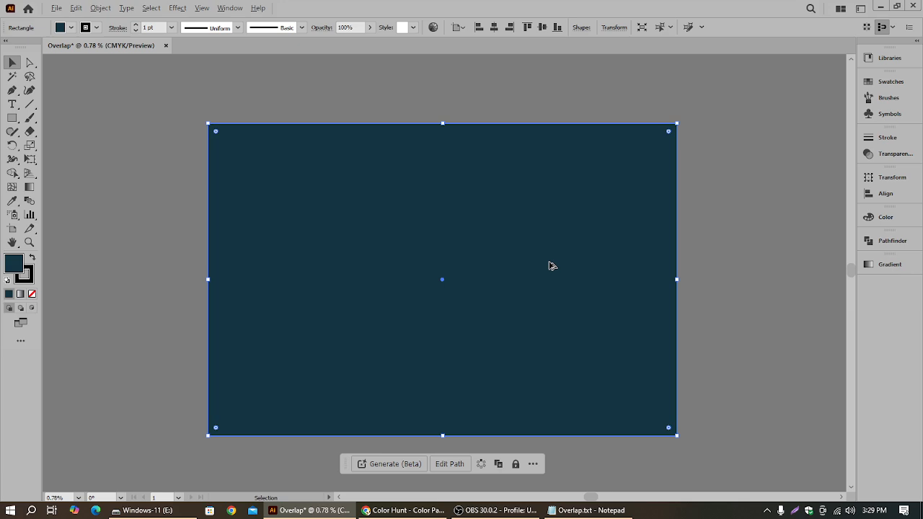
key("a")
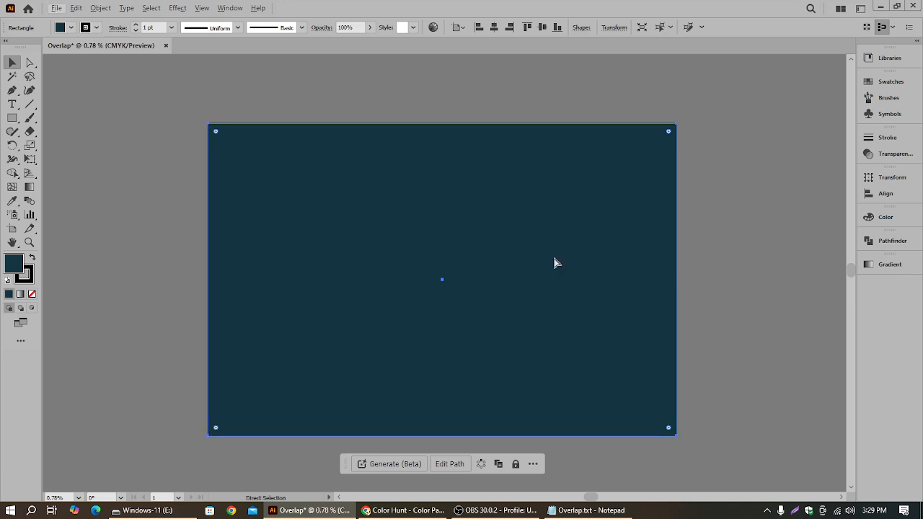
key("ctrl+shift+a")
key("v")
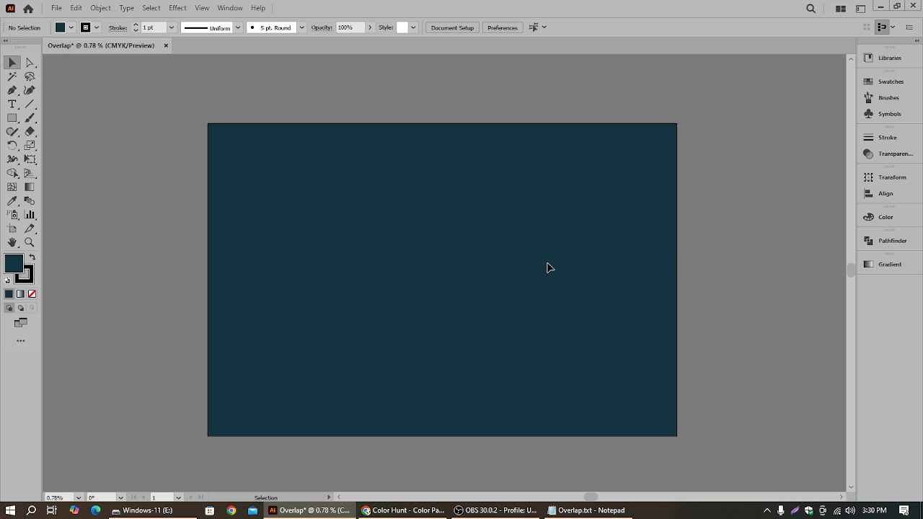
scroll(631, 314, "up", 2)
scroll(590, 316, "down", 2)
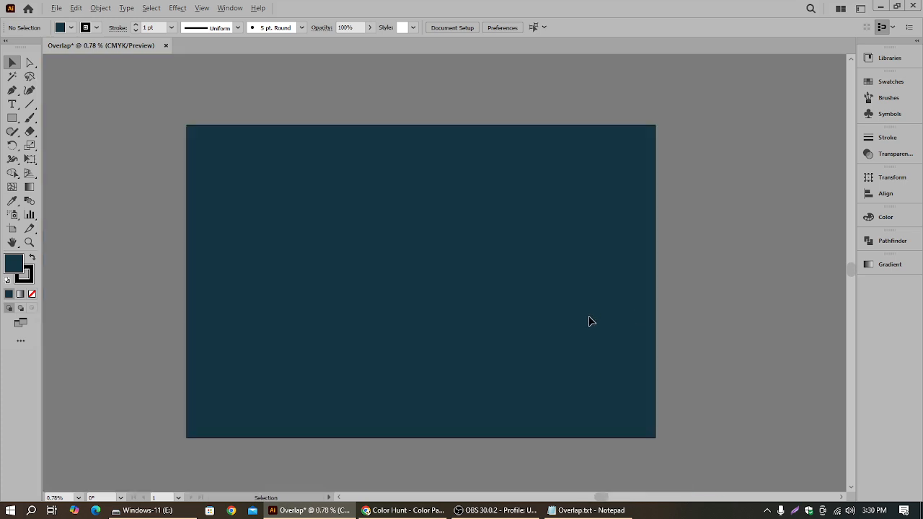
scroll(432, 224, "up", 1)
scroll(422, 235, "down", 1)
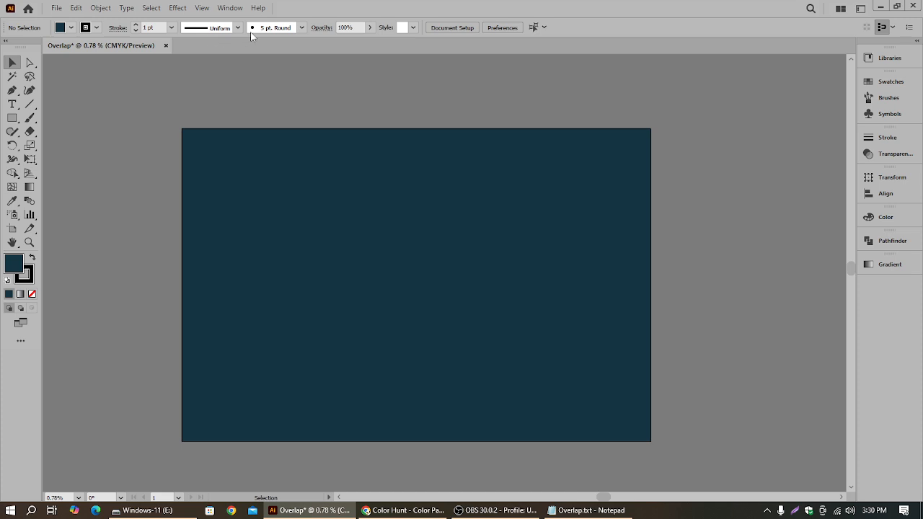
Examine the opacity and blending options, including those in the Transparency panel, and close it without changing anything
left_click(327, 31)
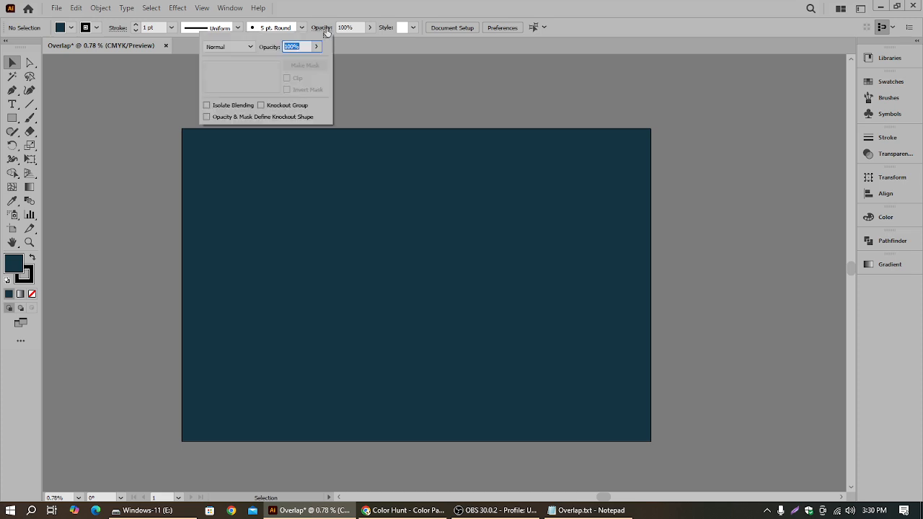
left_click(230, 8)
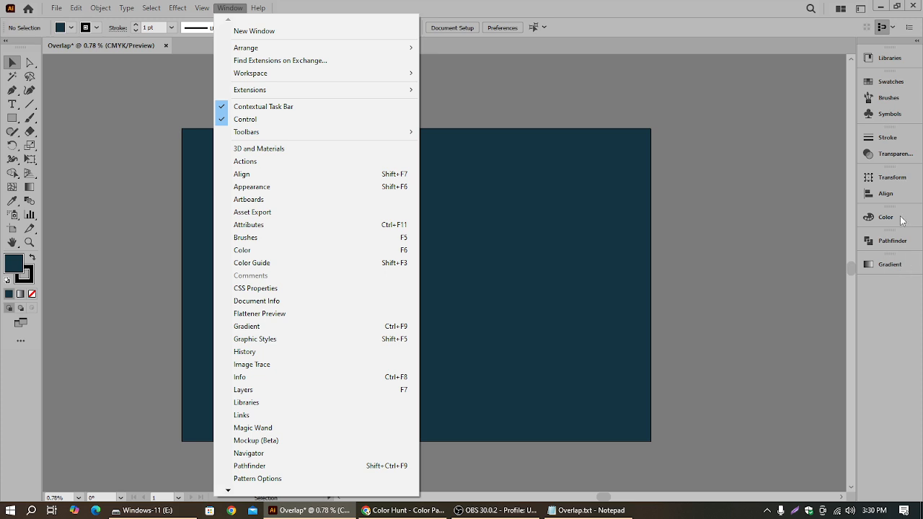
left_click(893, 155)
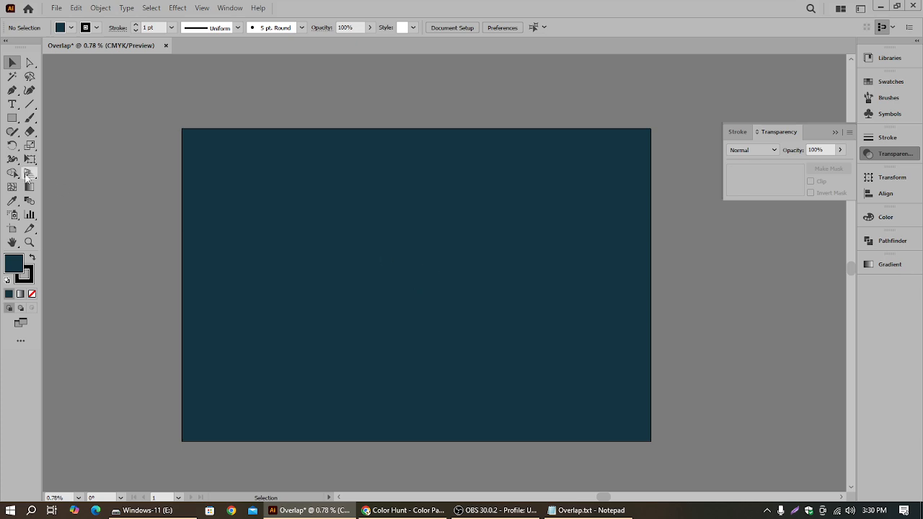
left_click(836, 133)
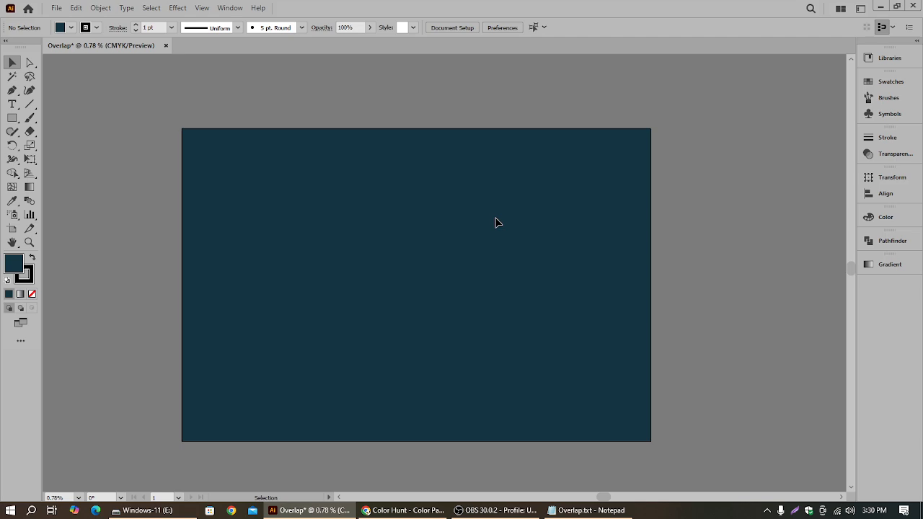
Add the point text OVERLAP above the artboard and scale it up to about 11877 pt
left_click(290, 273)
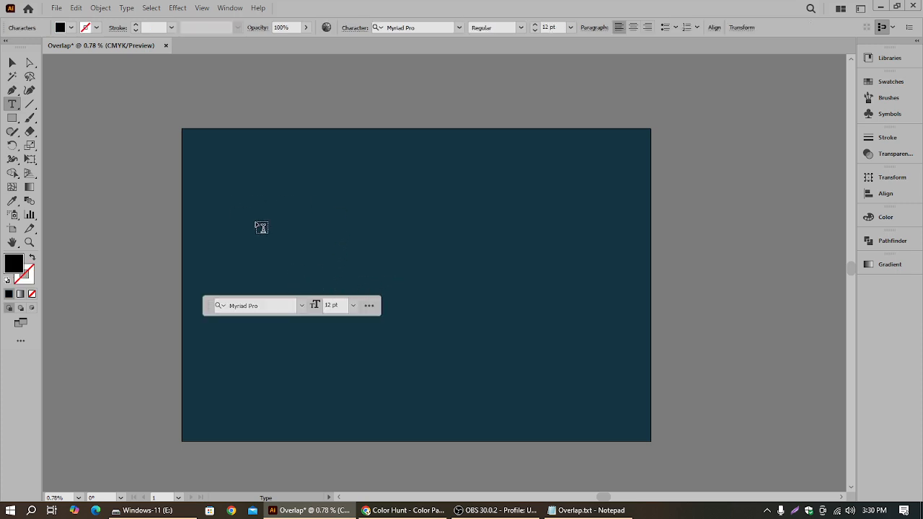
key("Escape")
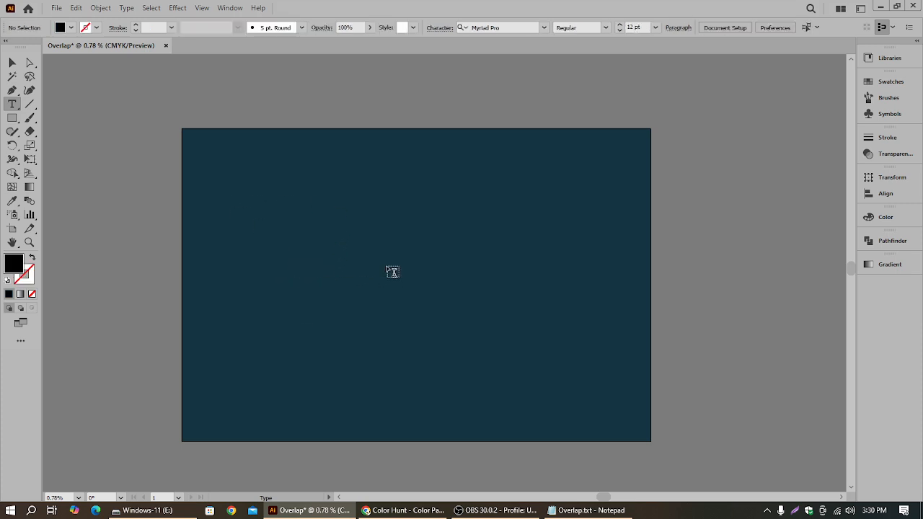
scroll(364, 305, "up", 2)
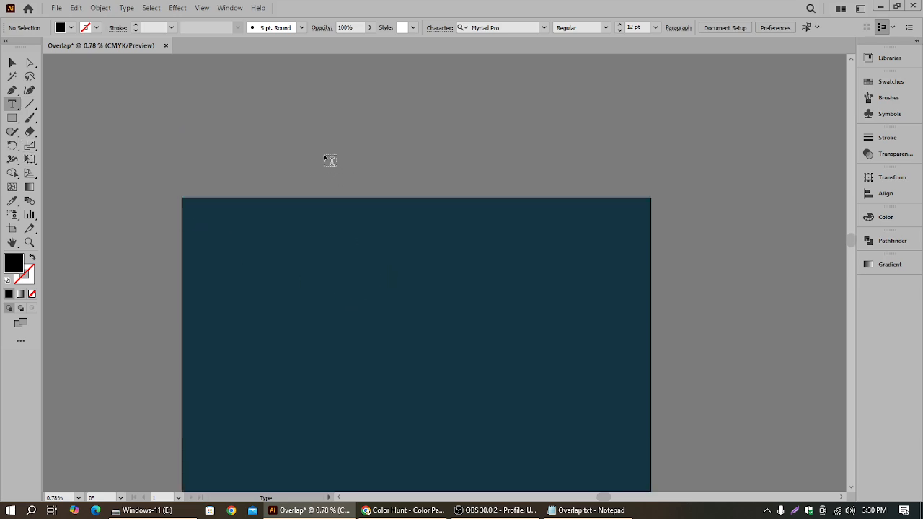
left_click(324, 153)
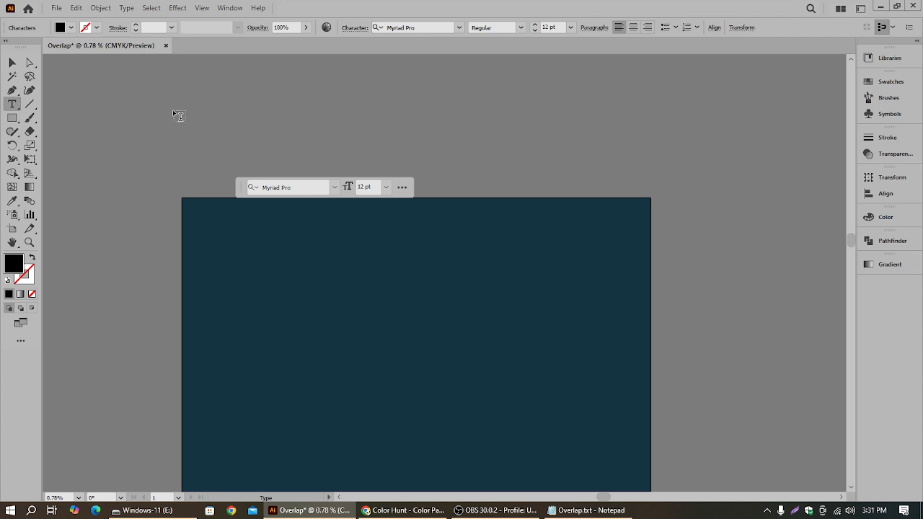
key("Escape")
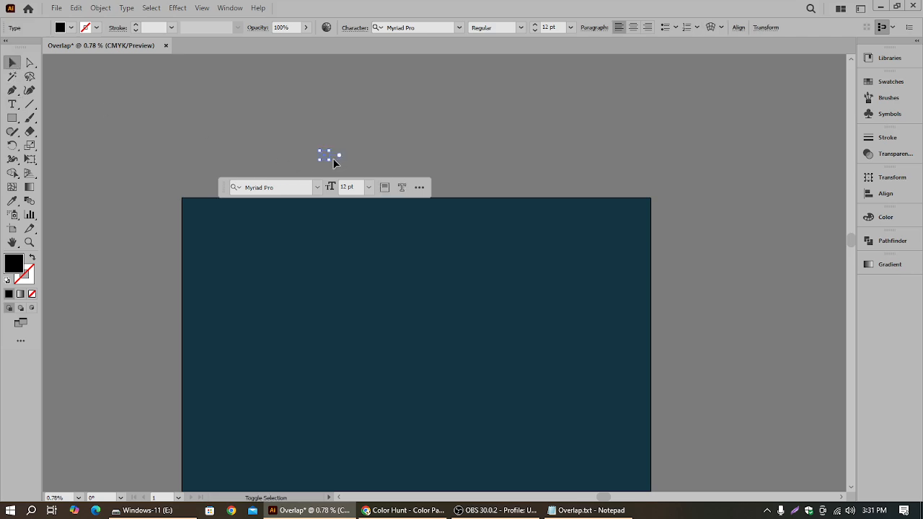
left_click_drag(329, 159, 530, 244)
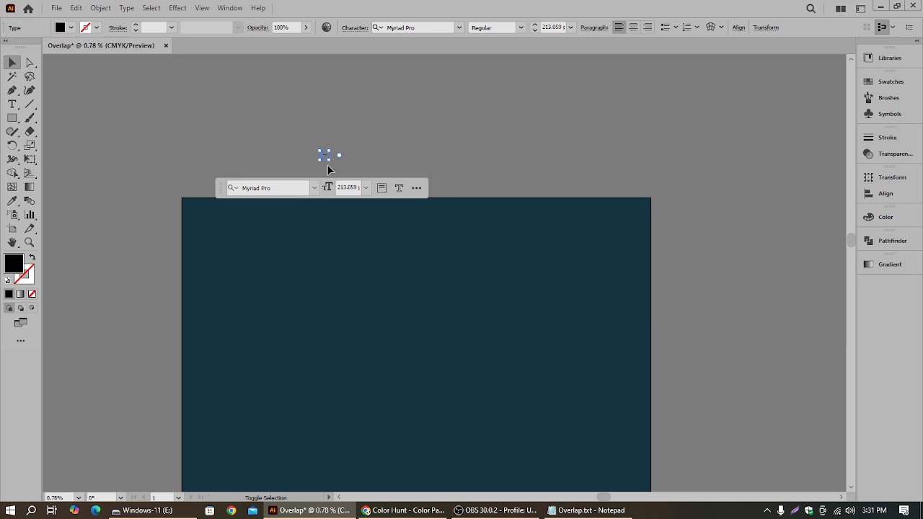
left_click_drag(333, 161, 463, 209)
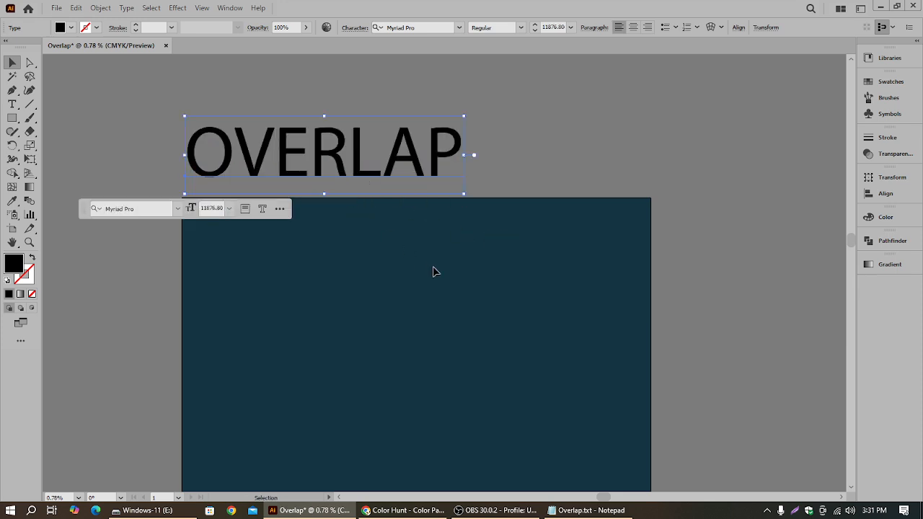
Move the enlarged OVERLAP text down onto the dark background rectangle, near its centre
key("ctrl+minus")
key("ctrl+plus")
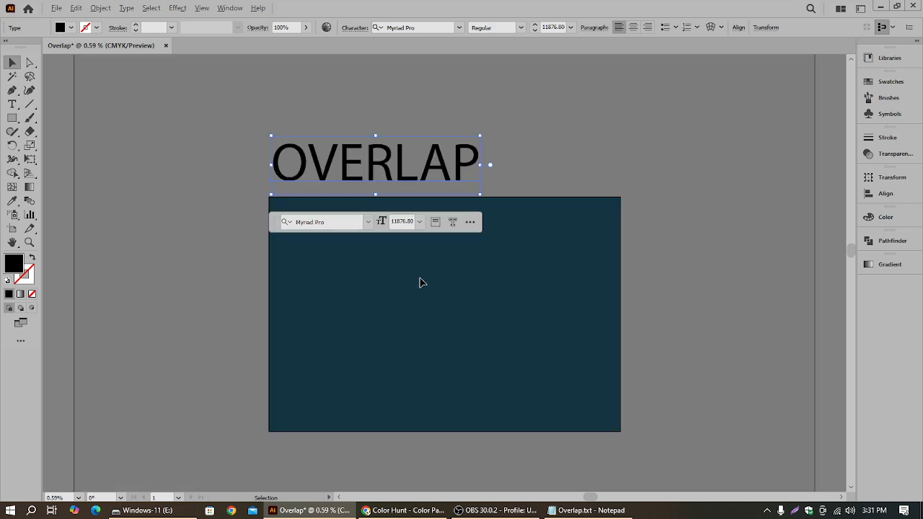
key("ctrl+plus")
left_click_drag(489, 317, 396, 280)
left_click(296, 106)
left_click_drag(295, 106, 345, 313)
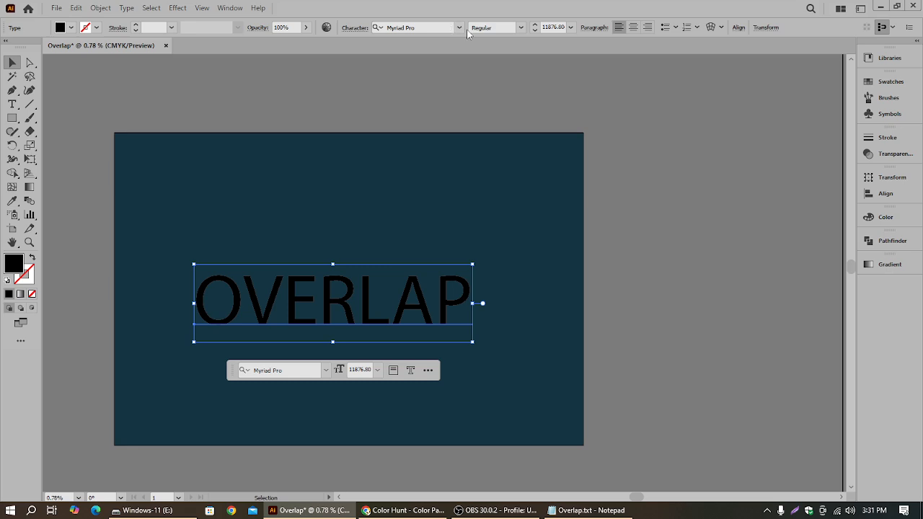
Change the OVERLAP text's font to Arial Black
left_click(459, 29)
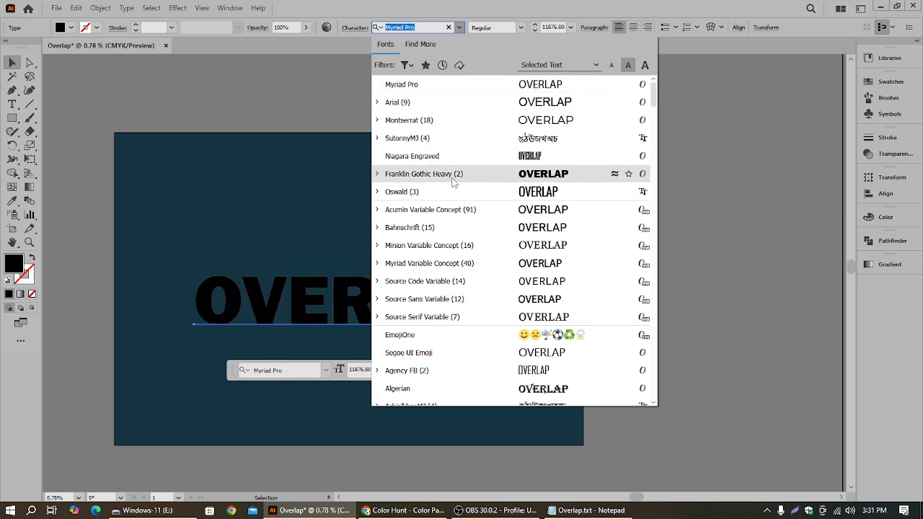
left_click(420, 26)
left_click(449, 28)
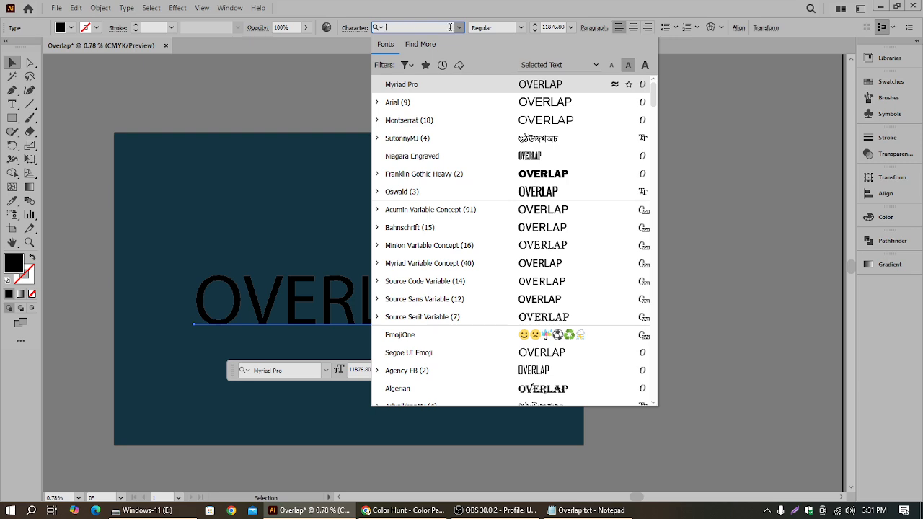
type("ARIA")
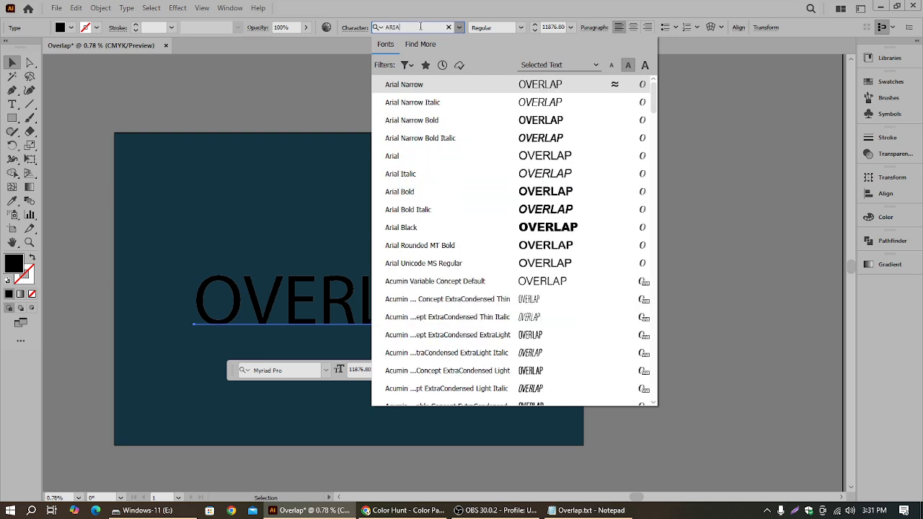
left_click(485, 228)
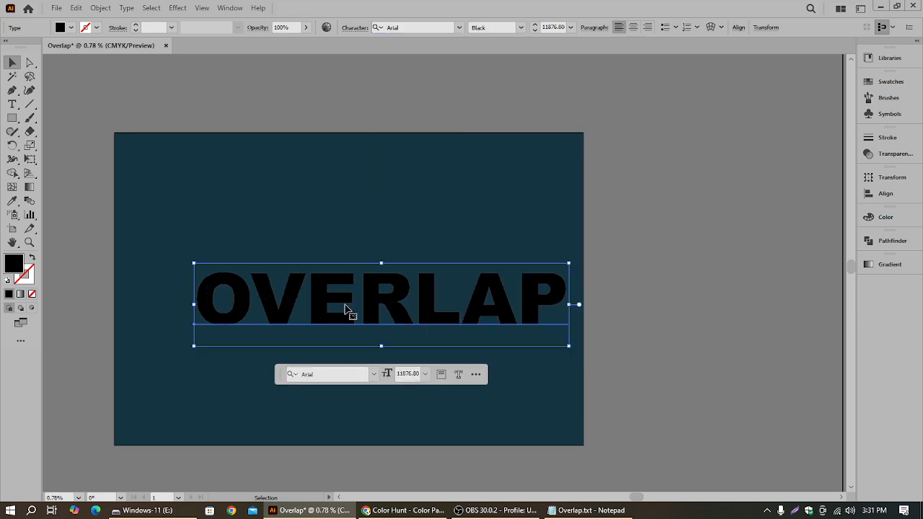
Centre the OVERLAP text on the dark background rectangle and scale it up to about 12506 pt
left_click_drag(378, 306, 353, 282)
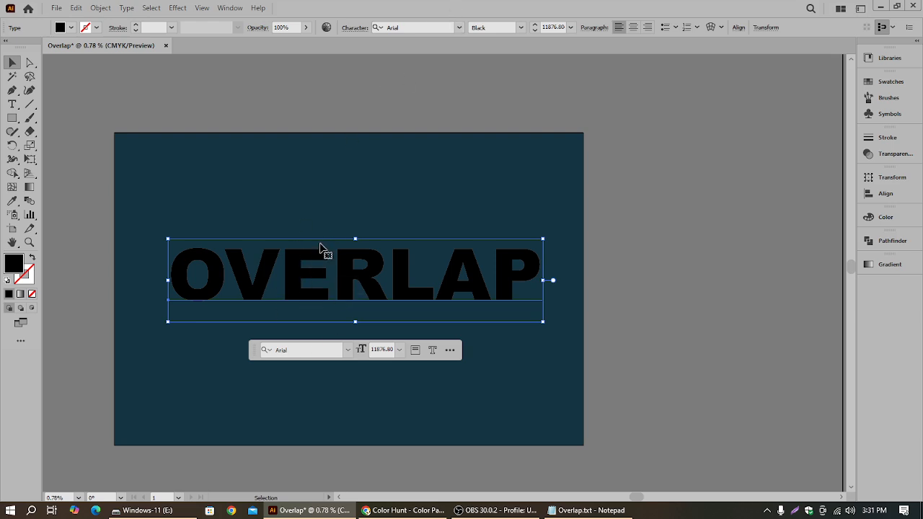
mouse_move(350, 277)
left_mouse_down()
mouse_move(317, 266)
mouse_move(342, 263)
mouse_move(345, 280)
left_mouse_up()
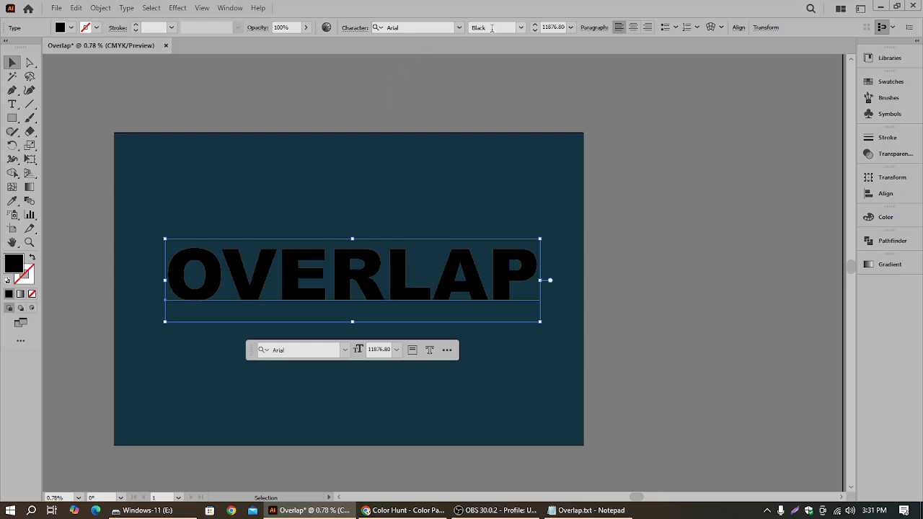
left_click(521, 28)
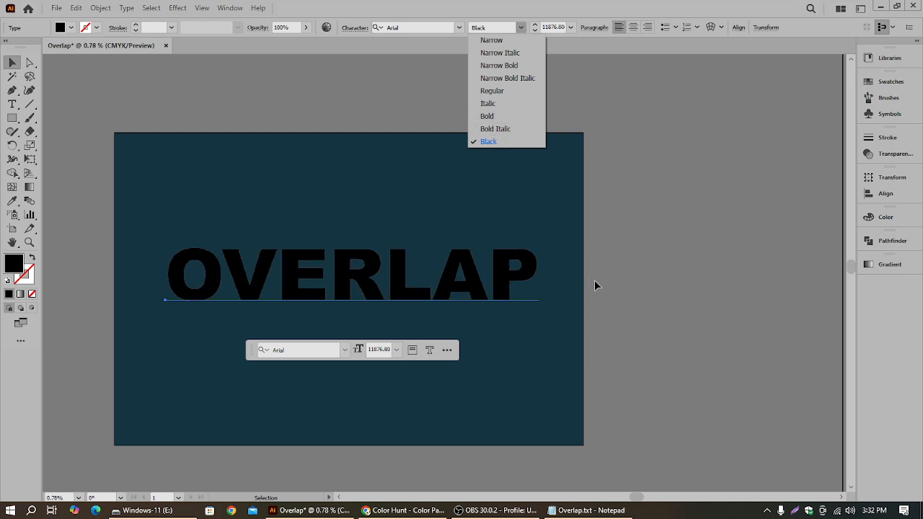
left_click(397, 291)
mouse_move(395, 301)
left_mouse_down()
mouse_move(380, 304)
mouse_move(400, 295)
left_mouse_up()
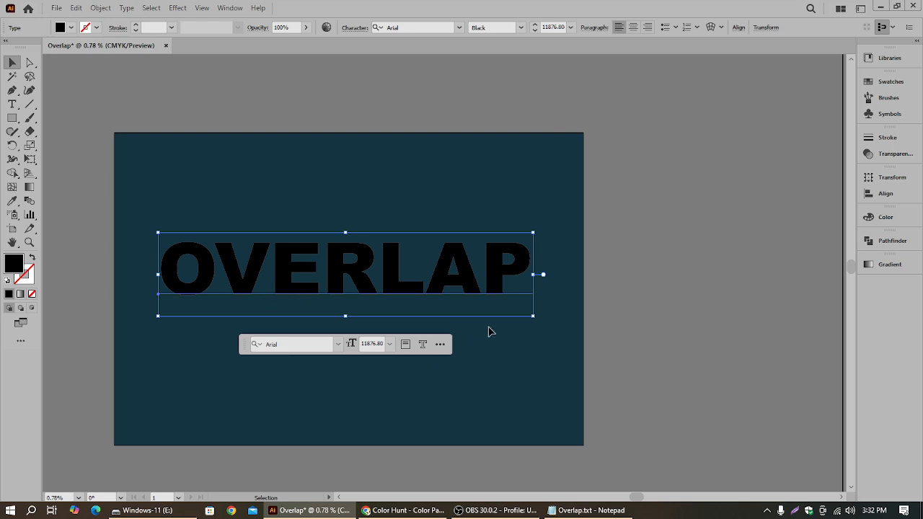
left_click_drag(533, 316, 540, 323)
mouse_move(443, 278)
left_mouse_down()
mouse_move(442, 291)
mouse_move(442, 282)
left_mouse_up()
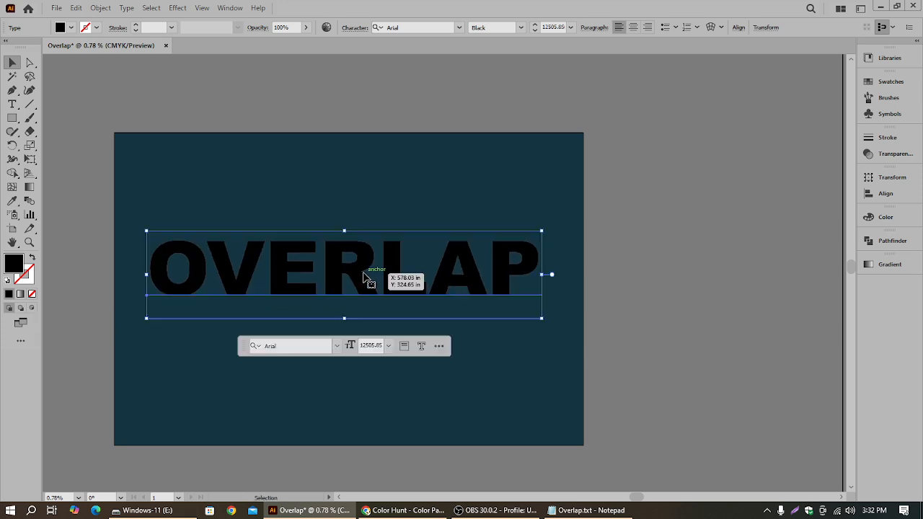
right_click(339, 274)
left_click(635, 293)
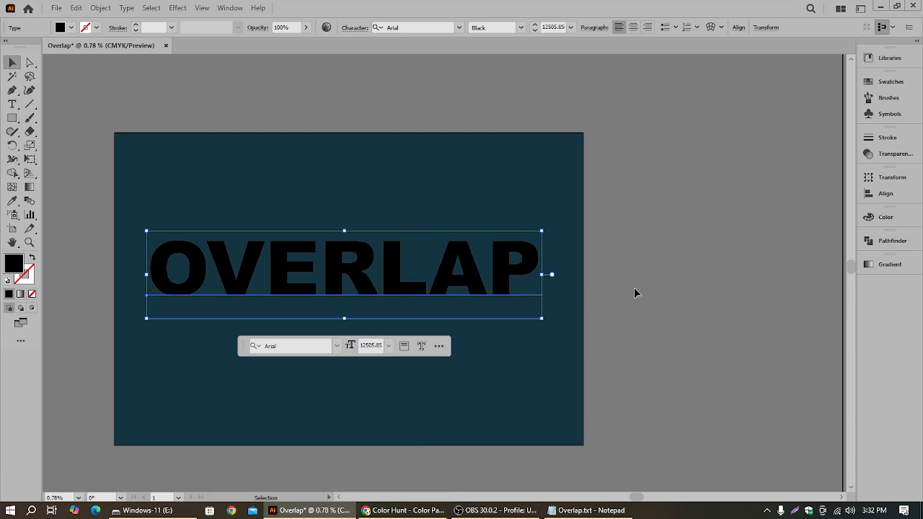
left_click(635, 293)
left_click(343, 287)
left_click(100, 8)
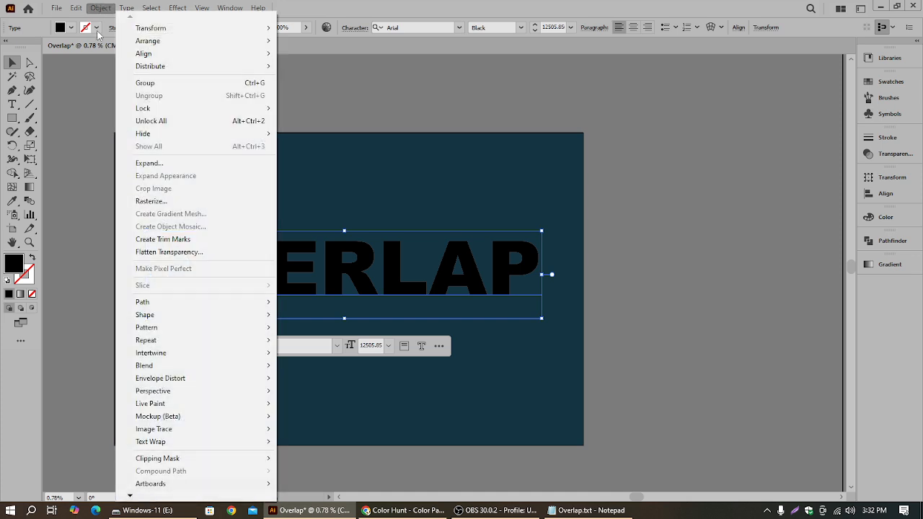
left_click(258, 8)
left_click(440, 6)
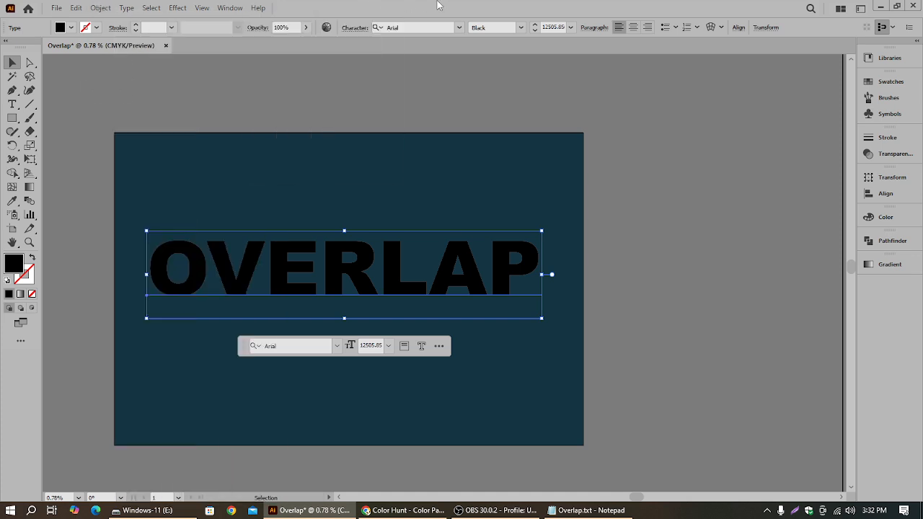
Convert the OVERLAP text to outlines and deselect it
right_click(352, 278)
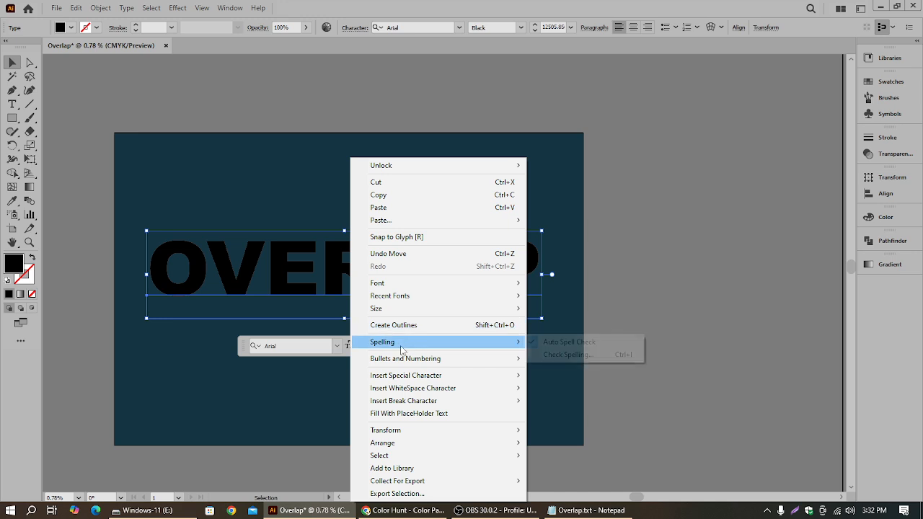
left_click(415, 325)
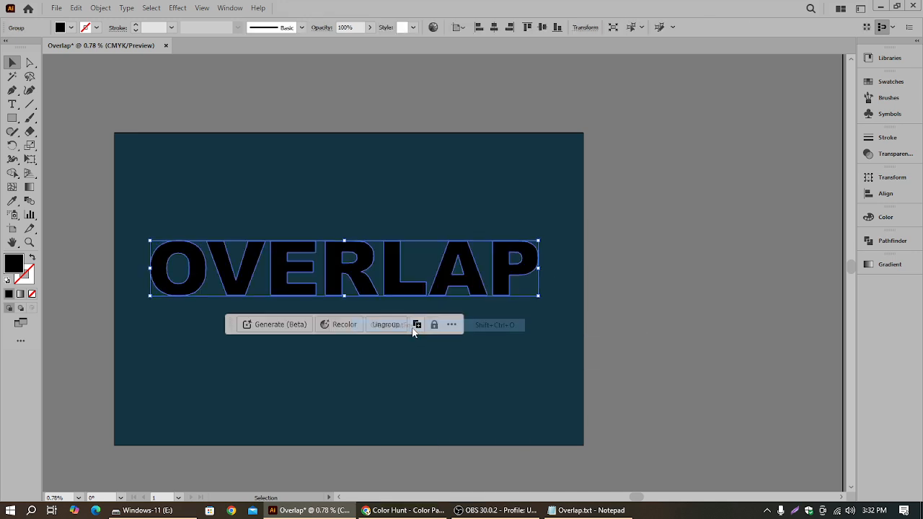
left_click(421, 227)
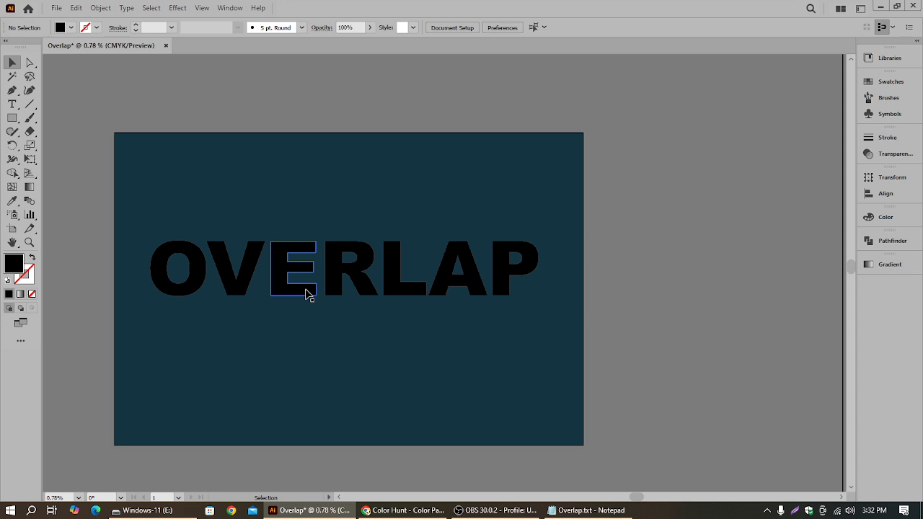
Ungroup the outlined OVERLAP letters and check that the O can be selected on its own
left_click(186, 294)
right_click(252, 291)
left_click(304, 168)
left_click(627, 186)
left_click(178, 290)
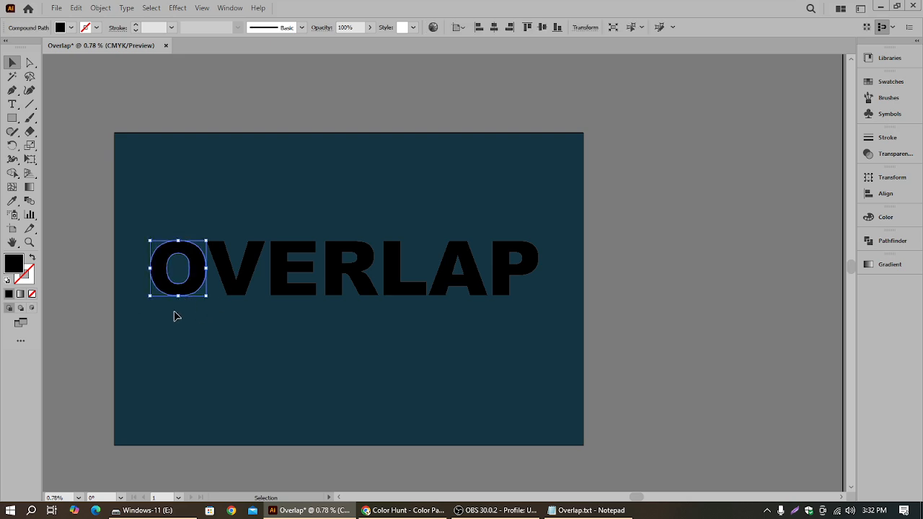
left_click(437, 206)
Fill all the OVERLAP letters with the copied teal colour, hex 1e8d95, and deselect them
left_click_drag(141, 232, 539, 297)
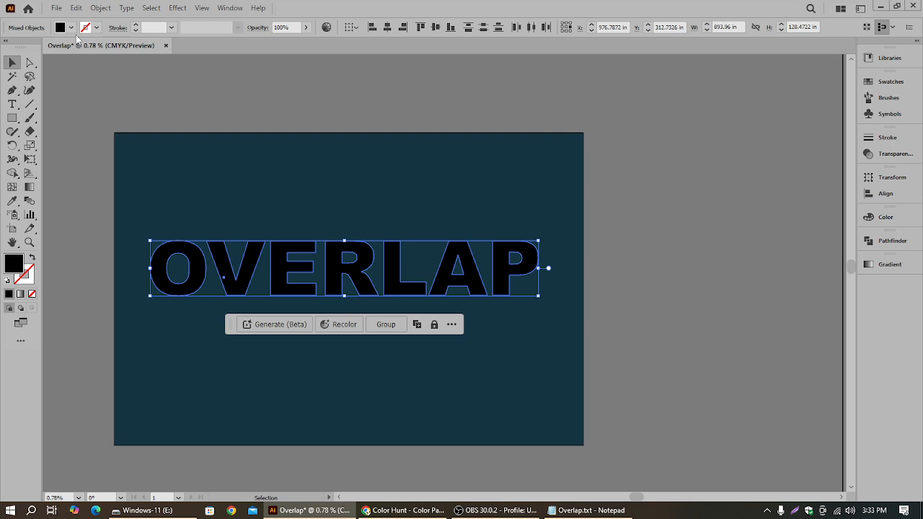
double_click(13, 264)
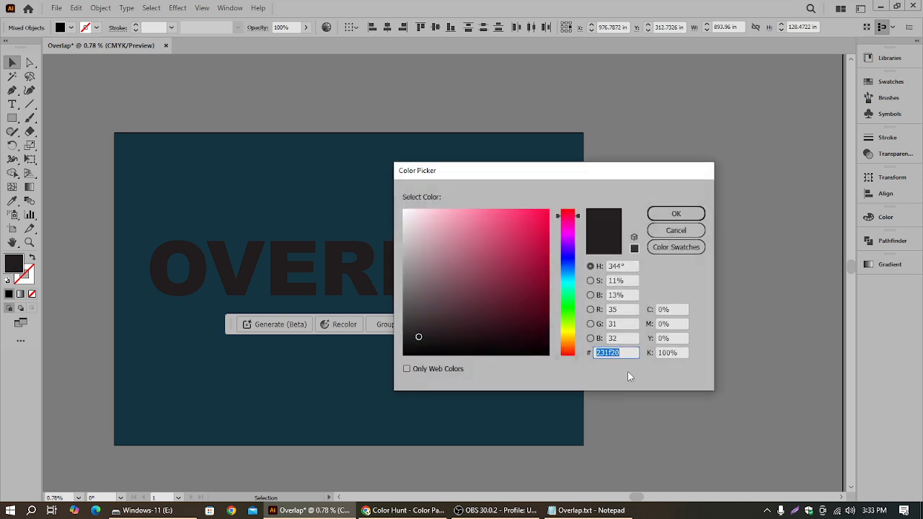
key("super+v")
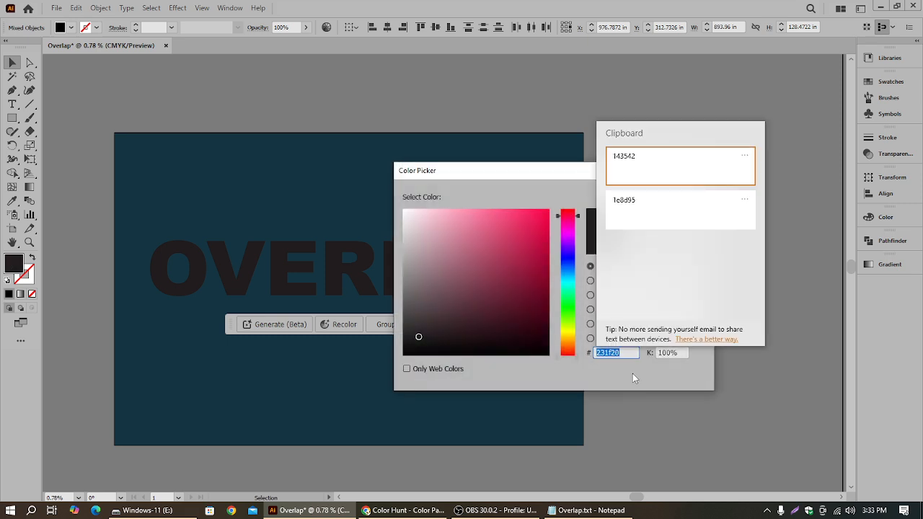
left_click(653, 214)
left_click(675, 213)
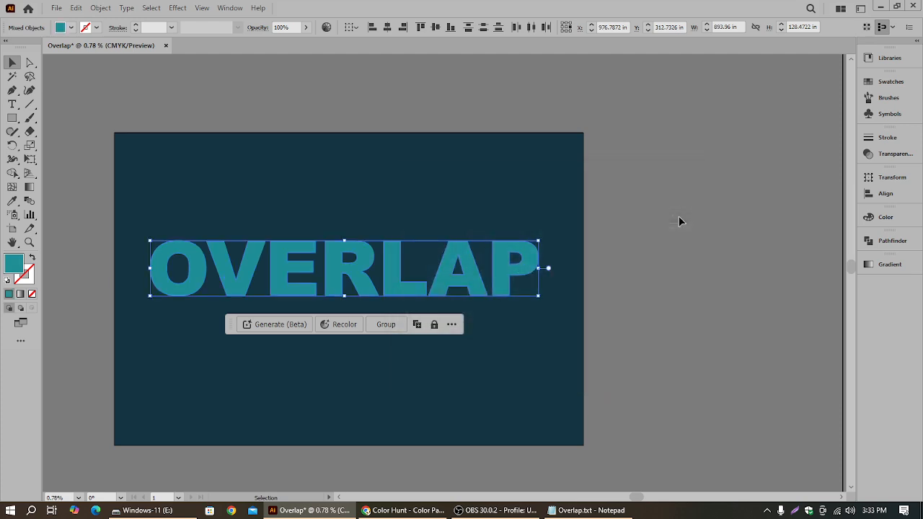
left_click(346, 196)
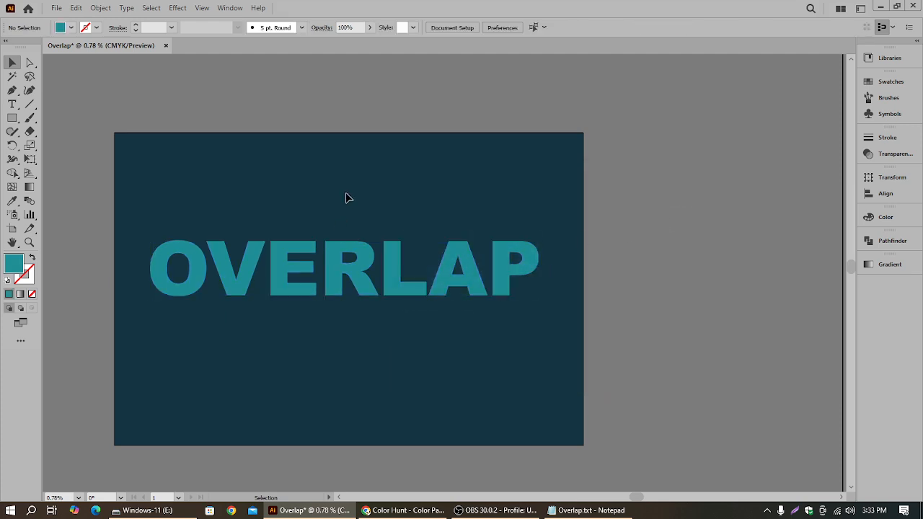
Apply a linear gradient to the letter O and set its starting colour stop to the teal sampled from the V
left_click(189, 292)
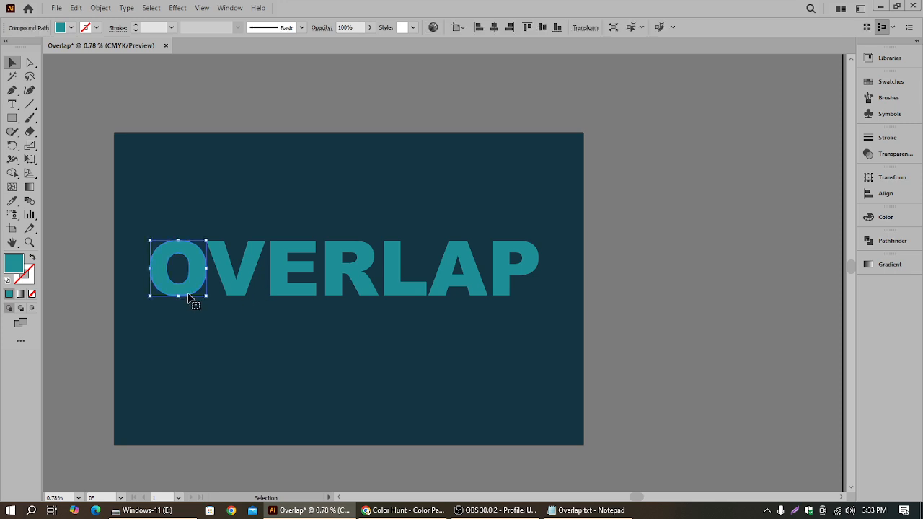
left_click(893, 266)
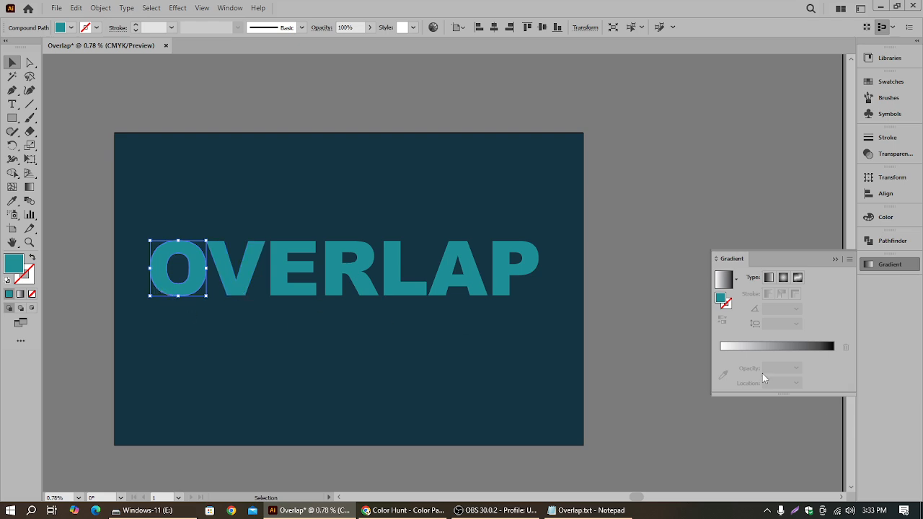
left_click(767, 347)
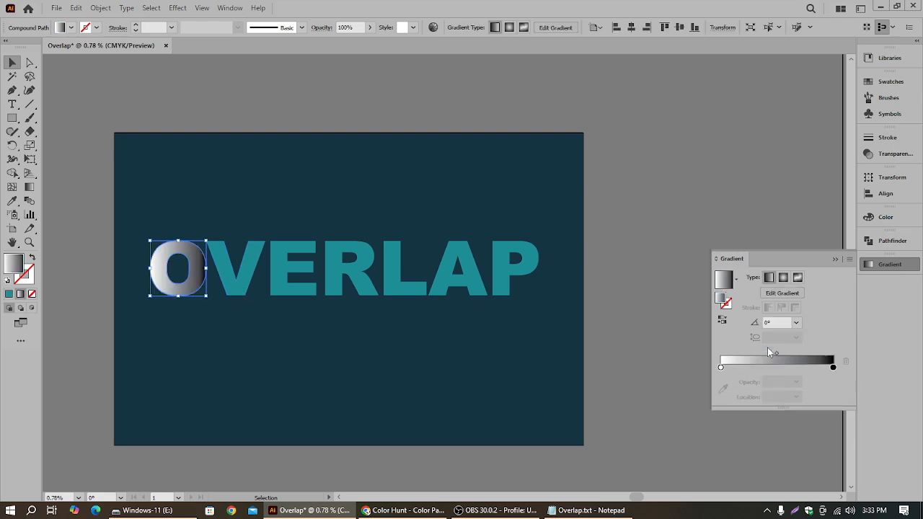
double_click(721, 368)
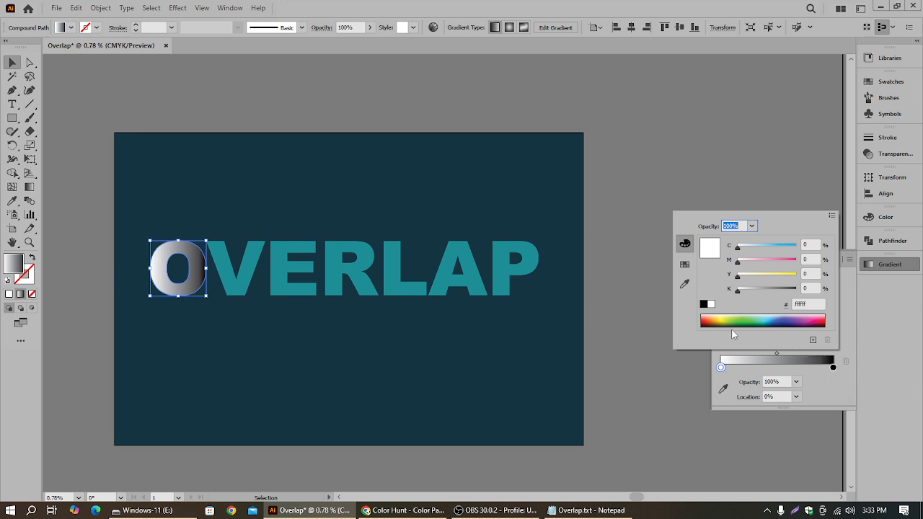
double_click(720, 368)
left_click(684, 286)
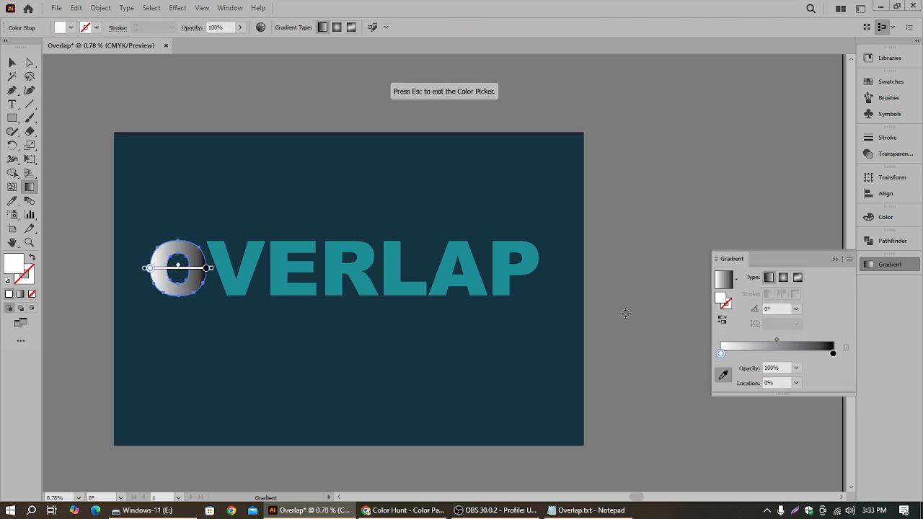
left_click(246, 263)
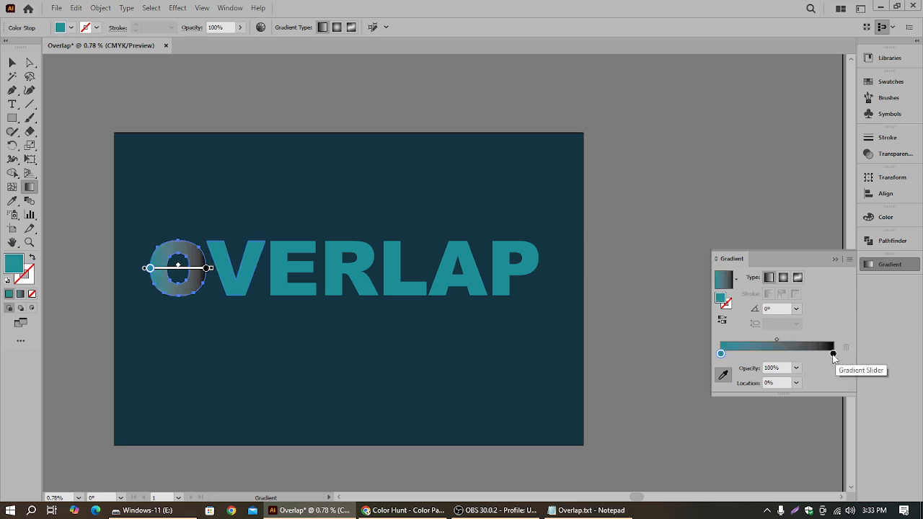
Set the end colour stop of the O's gradient to the dark blue sampled from the background, then deselect the letter
double_click(834, 353)
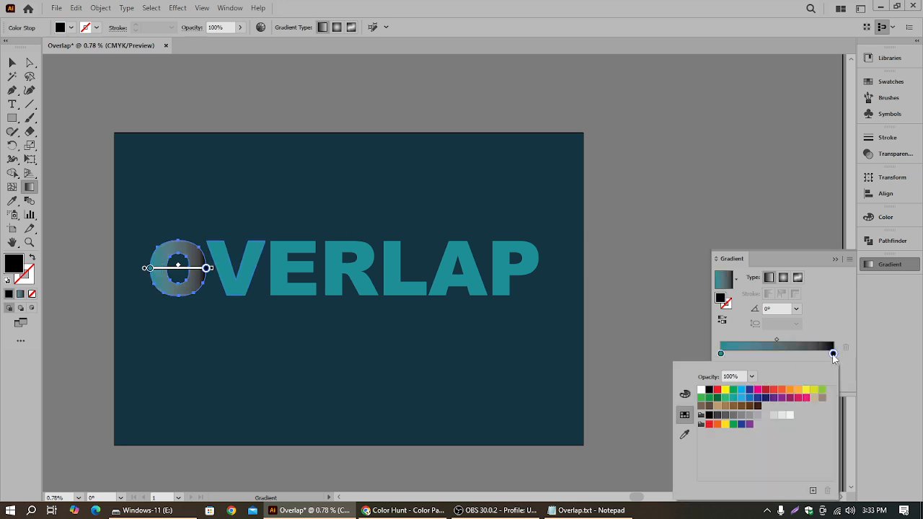
left_click(684, 434)
left_click(493, 338)
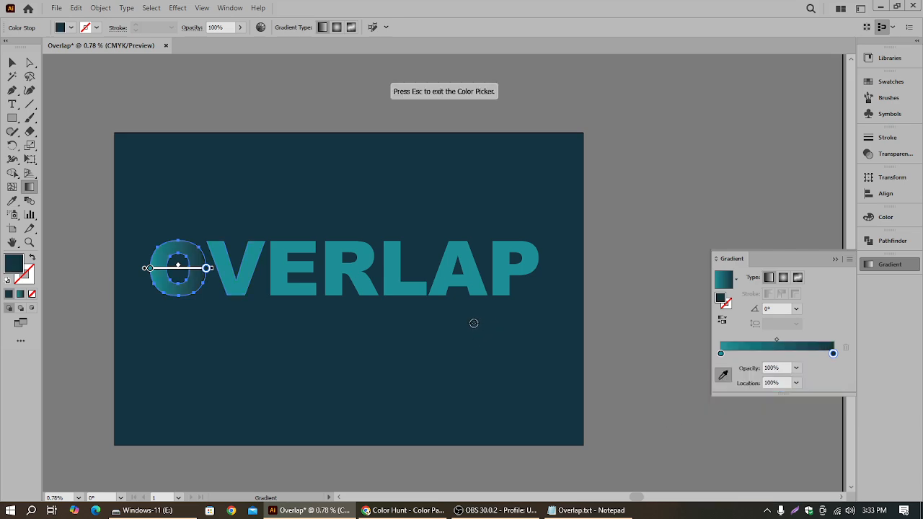
key("Escape")
left_click(12, 62)
left_click(224, 188)
Shift the midpoint of the O's gradient slightly towards its dark end with the Gradient tool and close the gradient settings
left_click(192, 265)
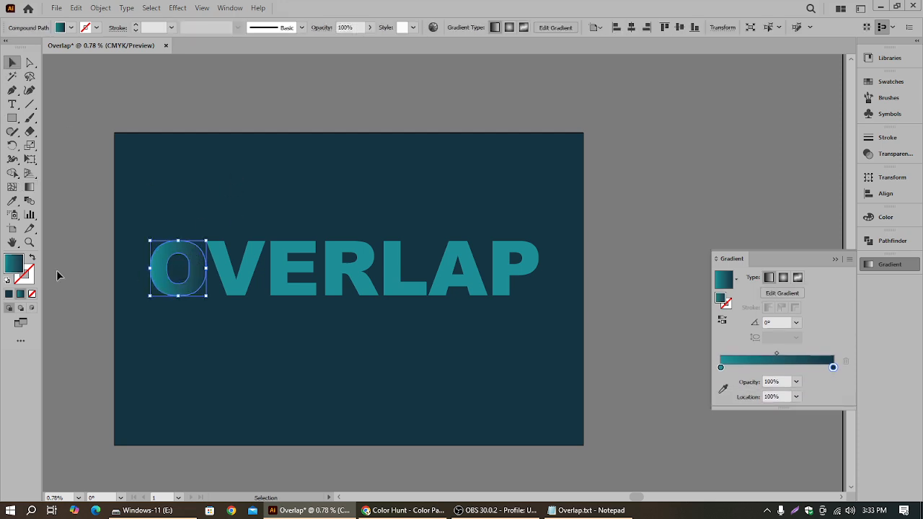
left_click(30, 189)
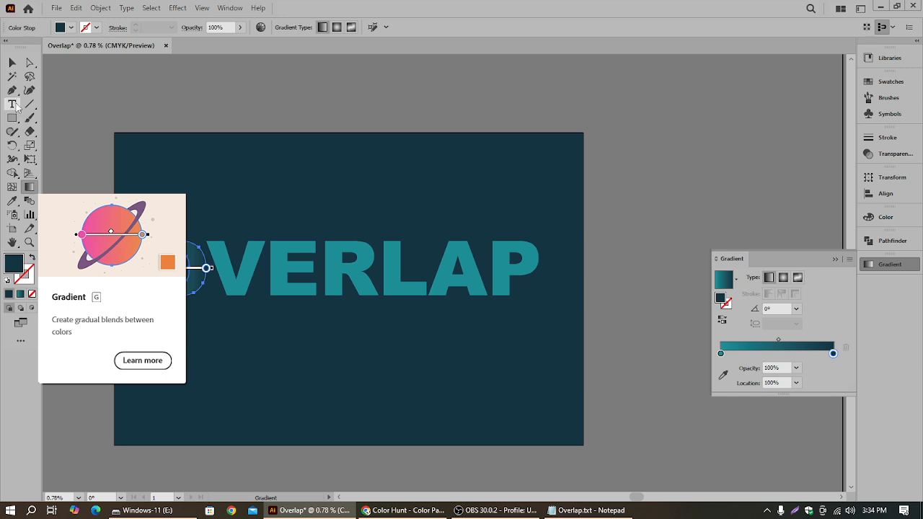
left_click(13, 63)
left_click(268, 94)
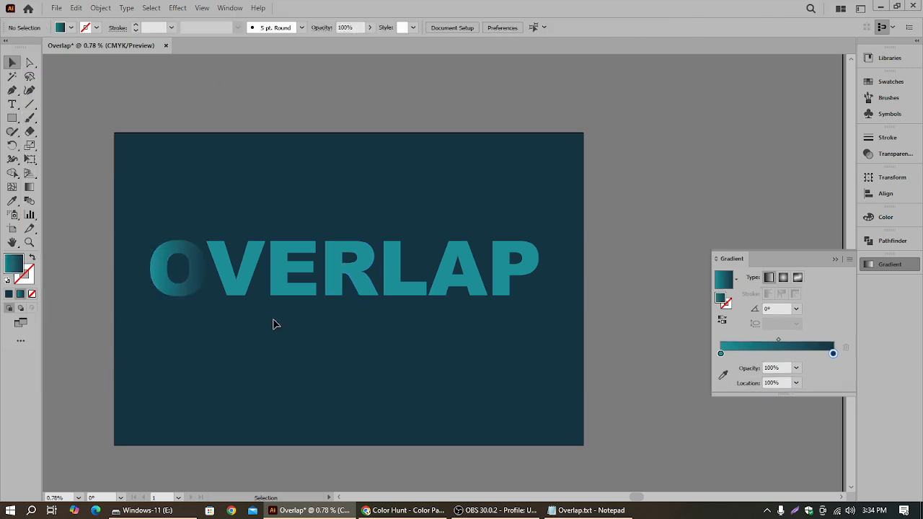
left_click(200, 291)
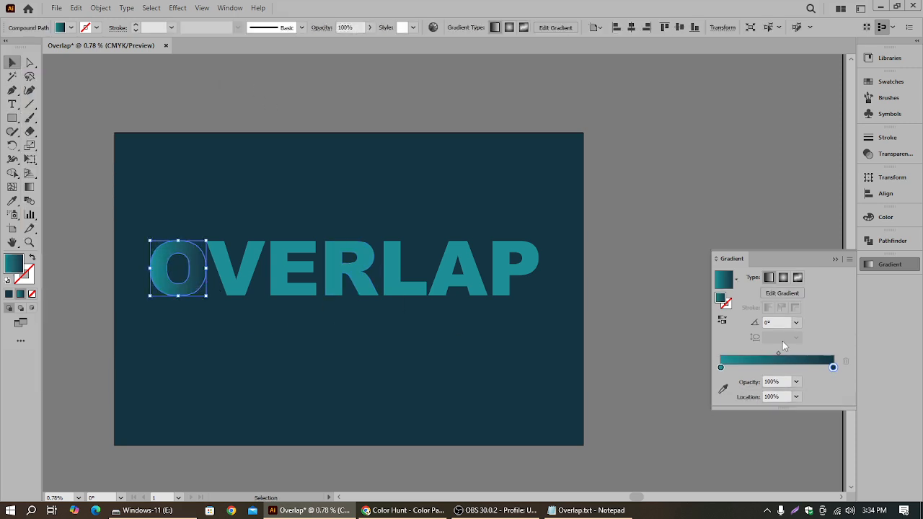
left_click(835, 259)
Copy the O's teal-to-dark-blue gradient onto the V and the E with the Eyedropper tool
left_click(243, 212)
left_click(247, 276)
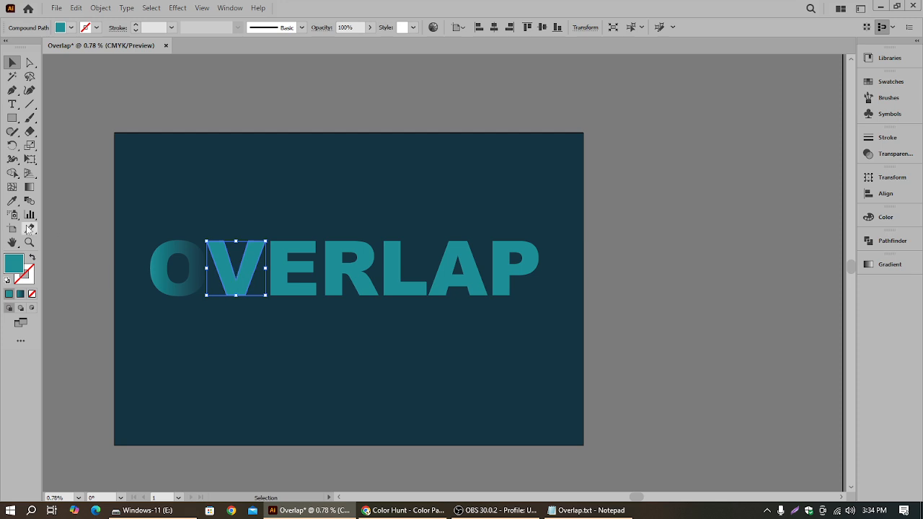
left_click(13, 200)
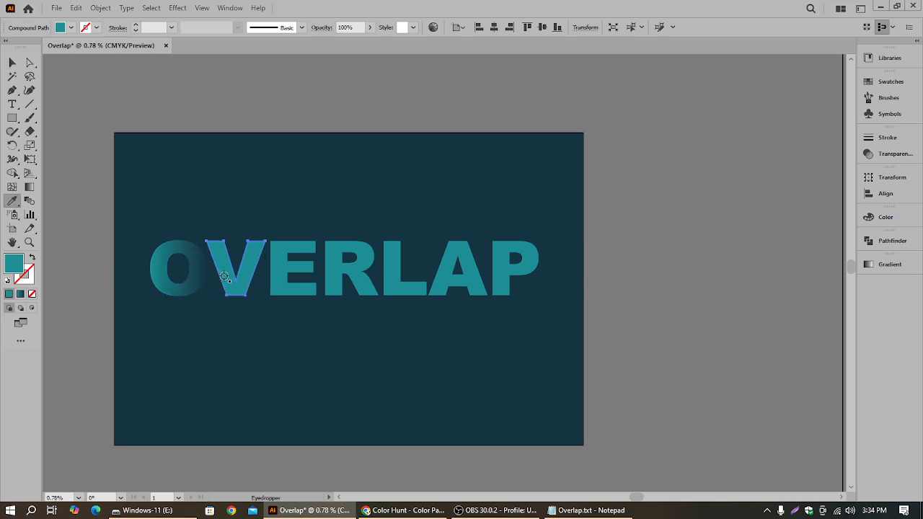
left_click(197, 271)
key("v")
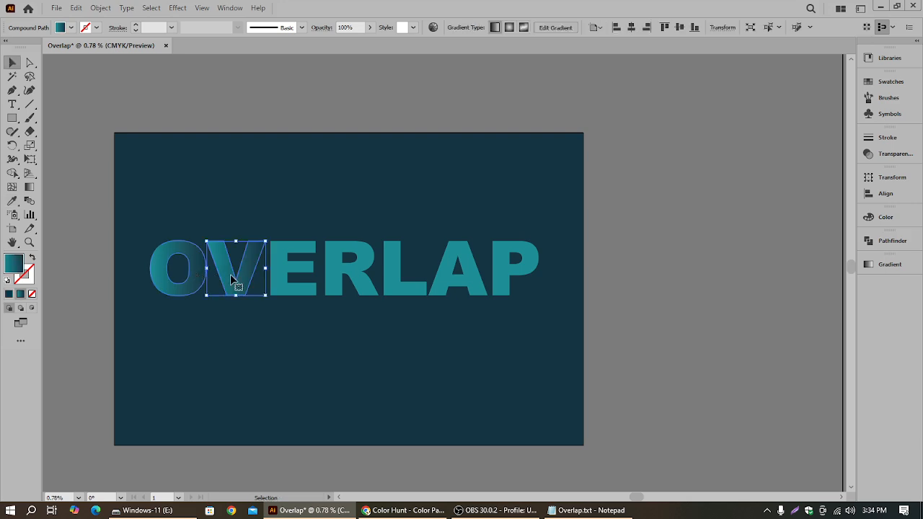
left_click(277, 276)
key("i")
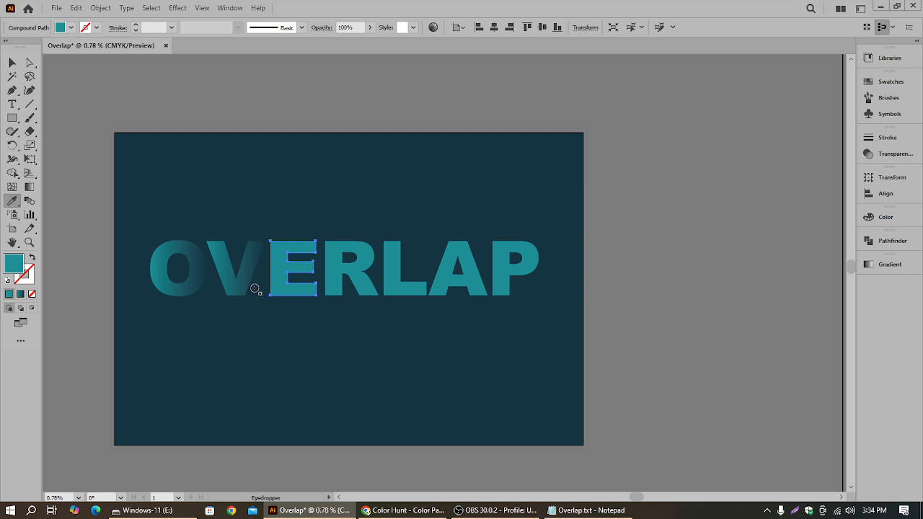
left_click(254, 287)
key("v")
Copy the same gradient onto the R and the L with the Eyedropper tool
left_click(337, 285)
key("i")
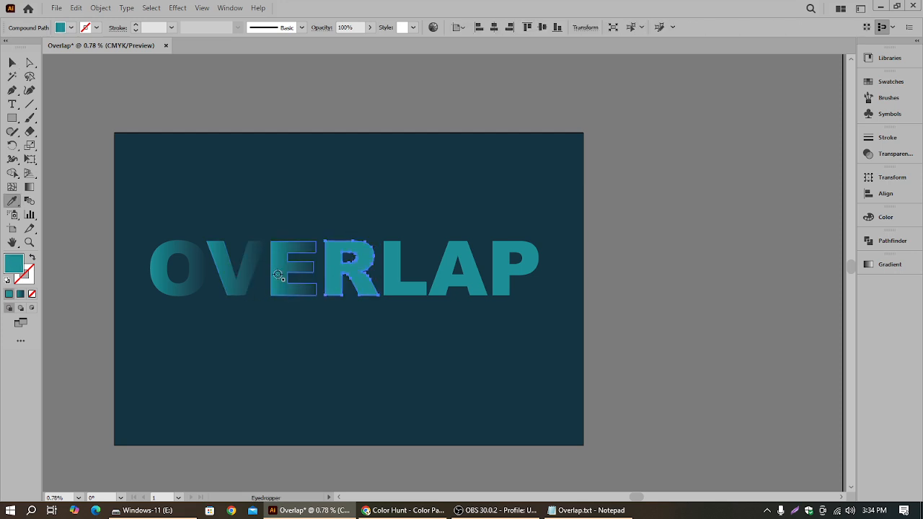
left_click(292, 279)
key("v")
left_click(387, 273)
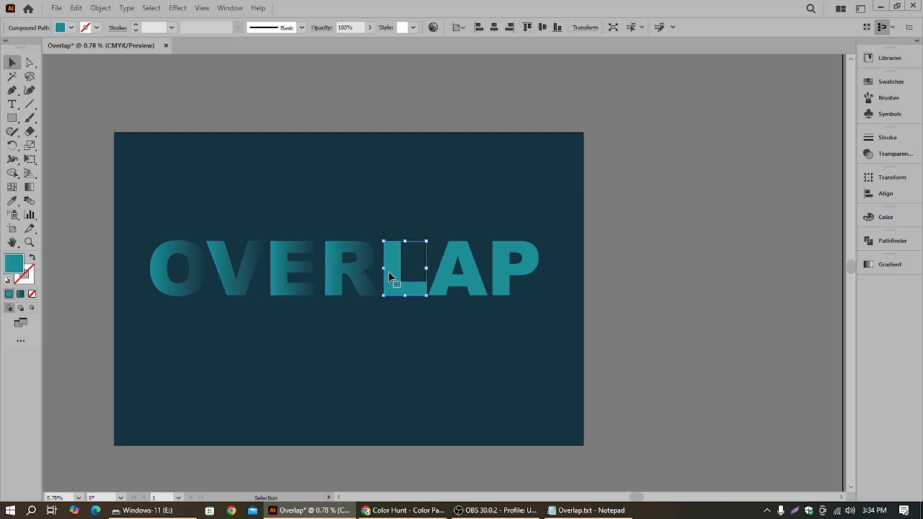
key("i")
left_click(356, 281)
key("v")
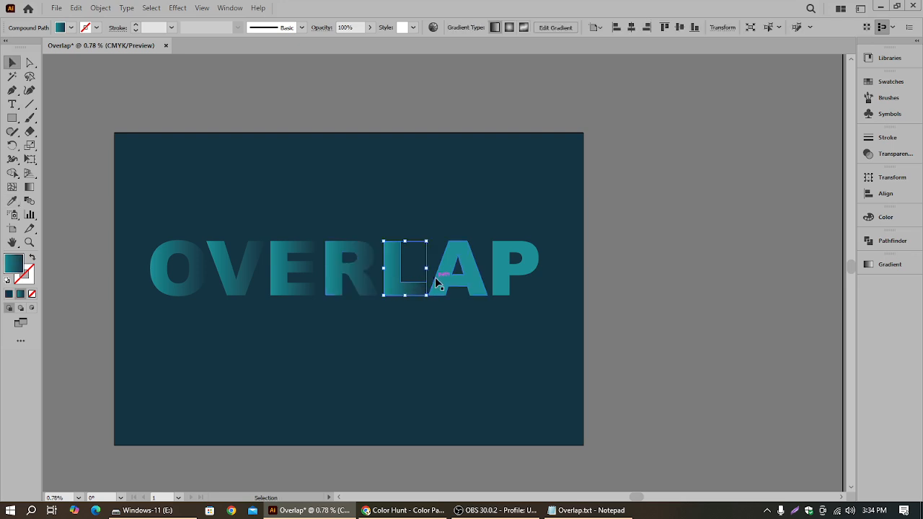
Apply the gradient to the A and the P by sampling the neighbouring letters with the Eyedropper tool
left_click(441, 284)
key("i")
left_click(403, 277)
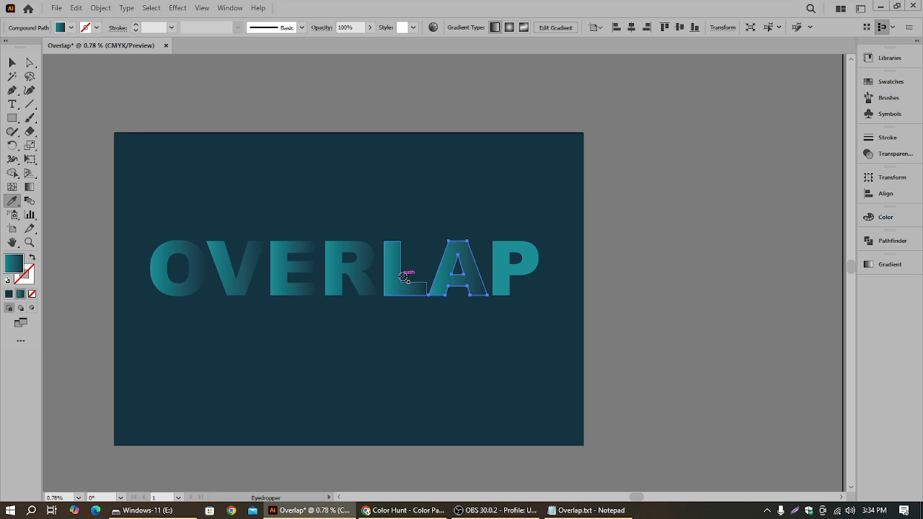
key("v")
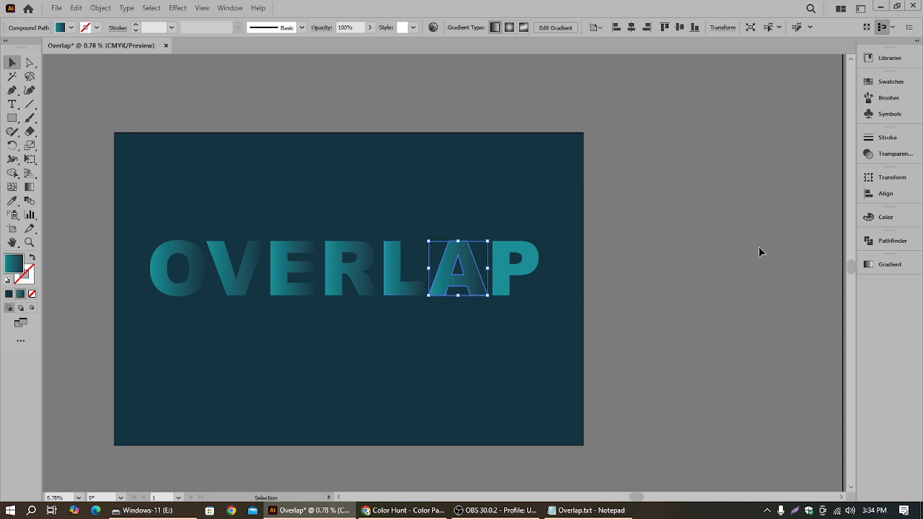
left_click(512, 280)
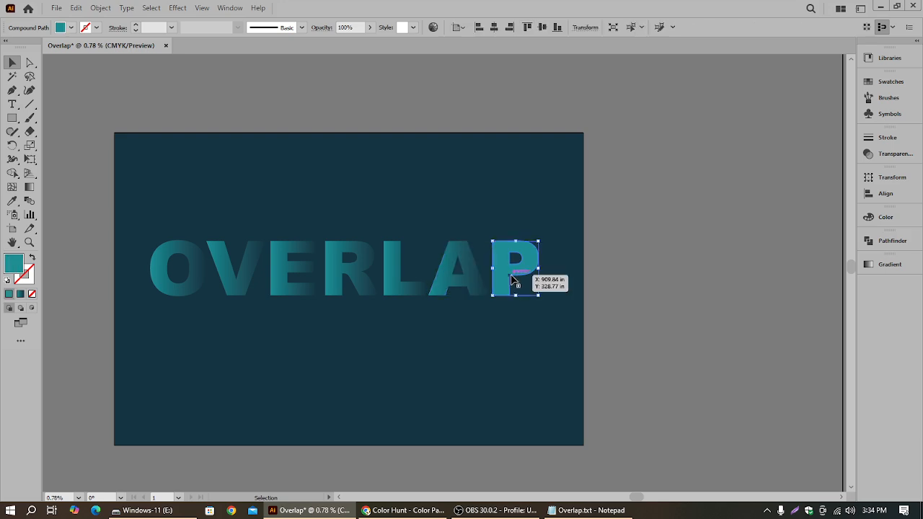
key("i")
left_click(470, 278)
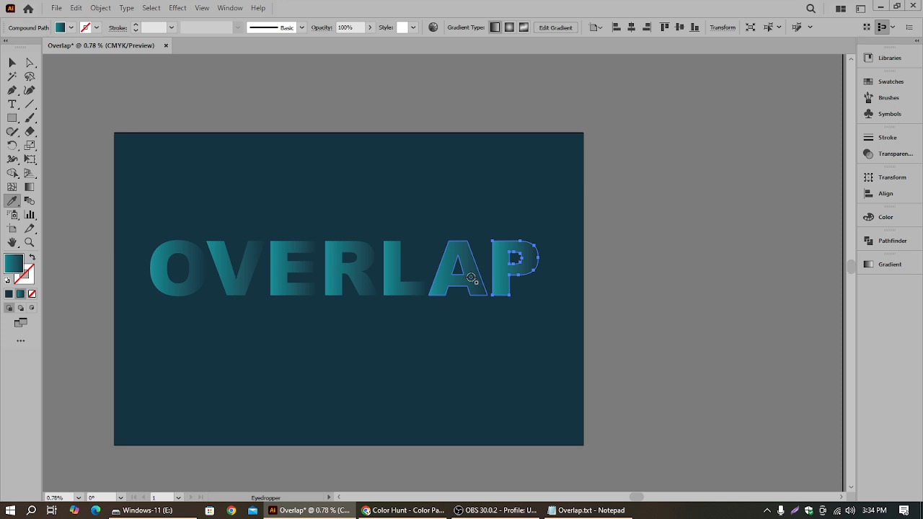
left_click(13, 63)
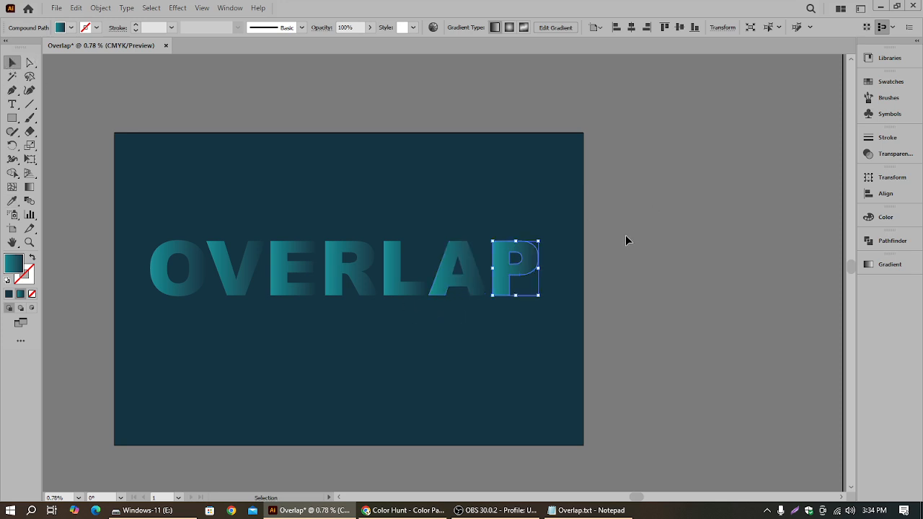
Move the V, E and R left, bringing each close to its preceding letter so the V overlaps the O
scroll(609, 231, "up", 1)
key("h")
left_click_drag(654, 192, 546, 177)
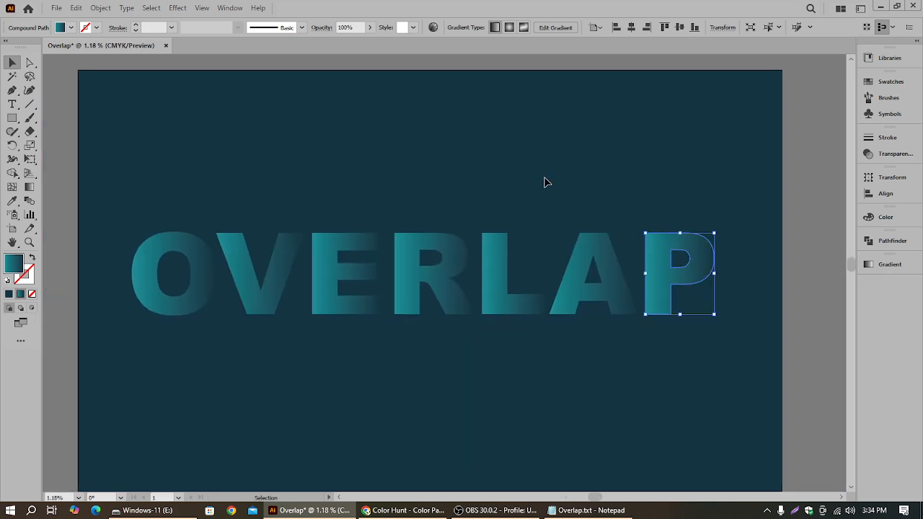
left_click(805, 245)
left_click(267, 294)
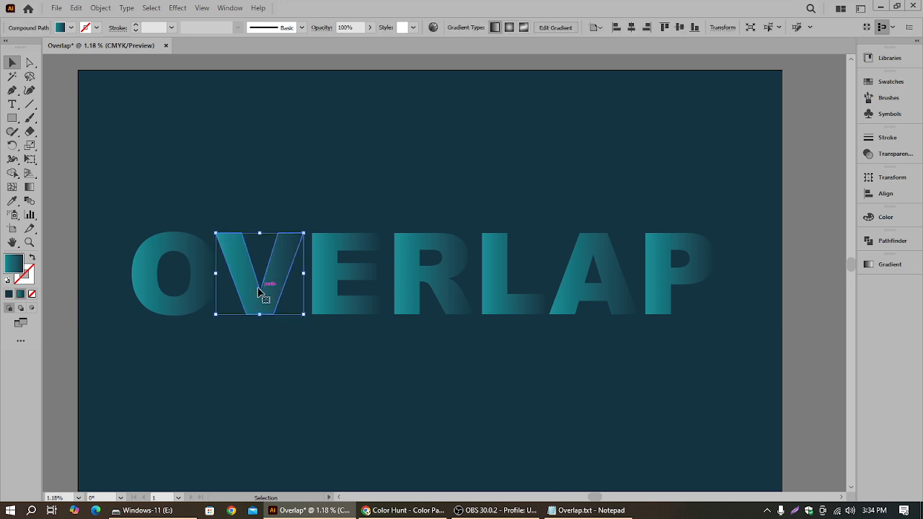
left_click_drag(267, 303, 246, 299)
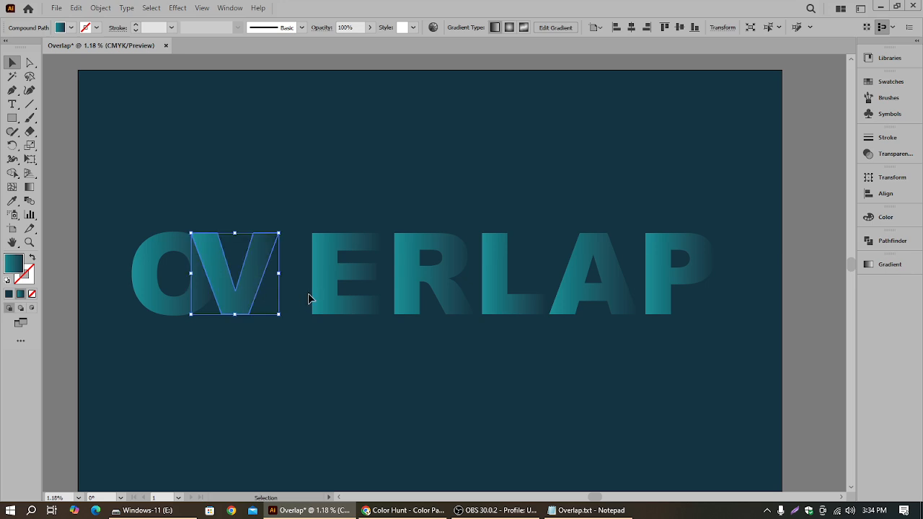
left_click_drag(323, 303, 280, 298)
left_click_drag(422, 284, 387, 278)
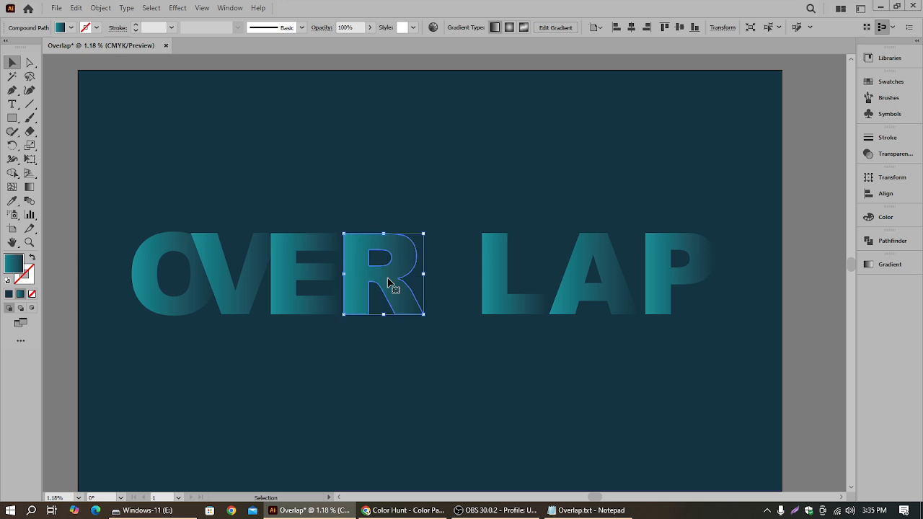
Move the L, A and P left so each letter slightly overlaps the one before it
left_click_drag(498, 289, 432, 288)
left_click(576, 287)
left_click_drag(576, 287, 503, 287)
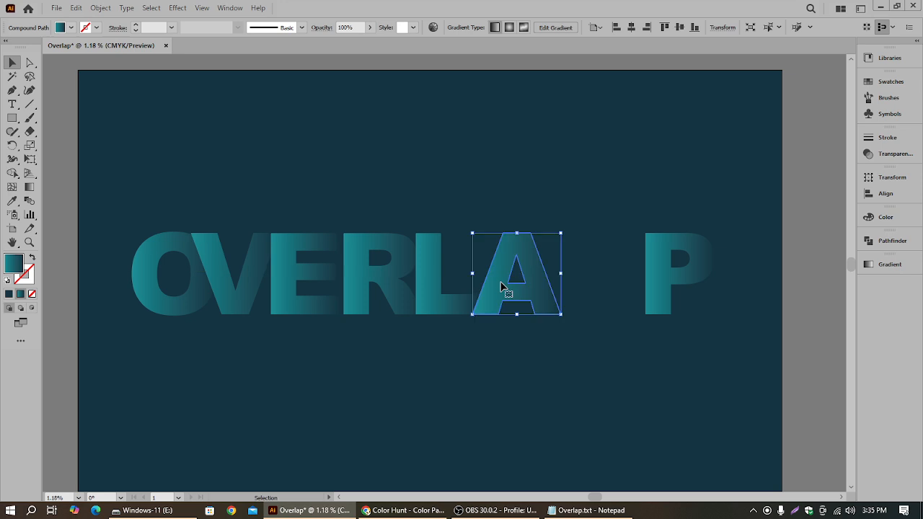
left_click_drag(653, 287, 572, 288)
Align the vertical centres of all the OVERLAP letters and deselect them
left_click_drag(147, 203, 680, 381)
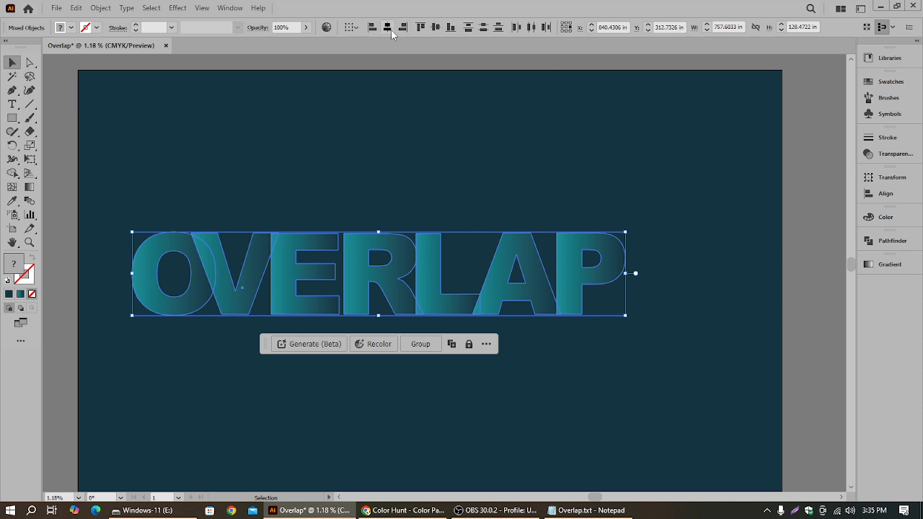
left_click(435, 29)
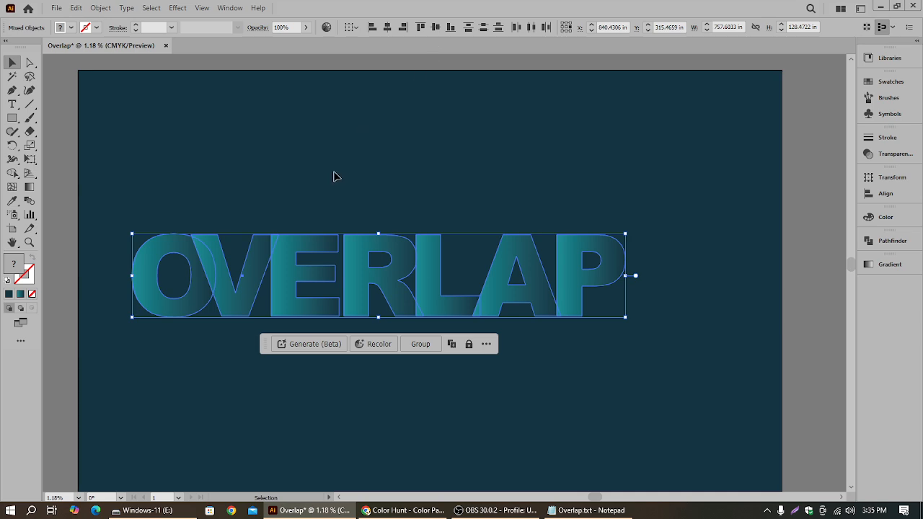
left_click(396, 189)
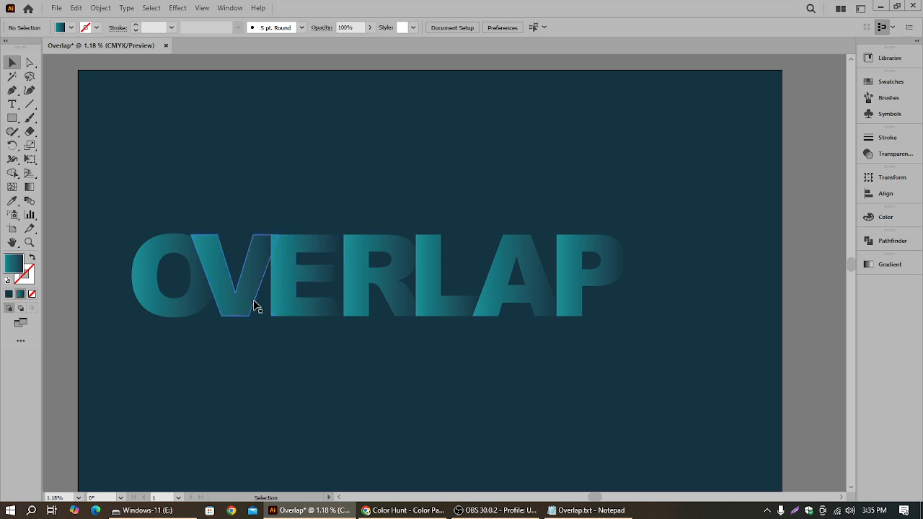
Shift the R, L, A and P together slightly left so the R closes up against the E, then deselect them
left_click(358, 292)
left_click_drag(623, 326, 342, 276)
left_click(403, 204)
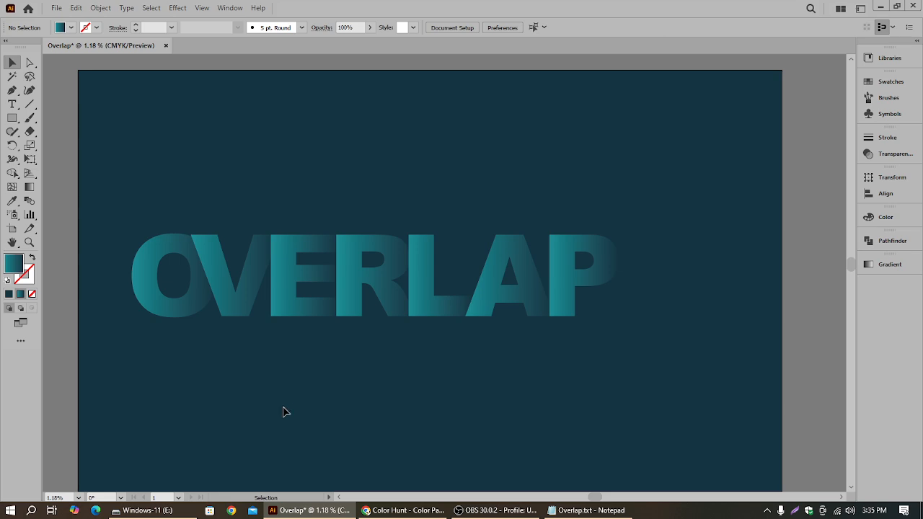
Move all the OVERLAP letters up and to the right to about X 888 in, Y 285 in, and group them
left_click_drag(137, 214, 606, 343)
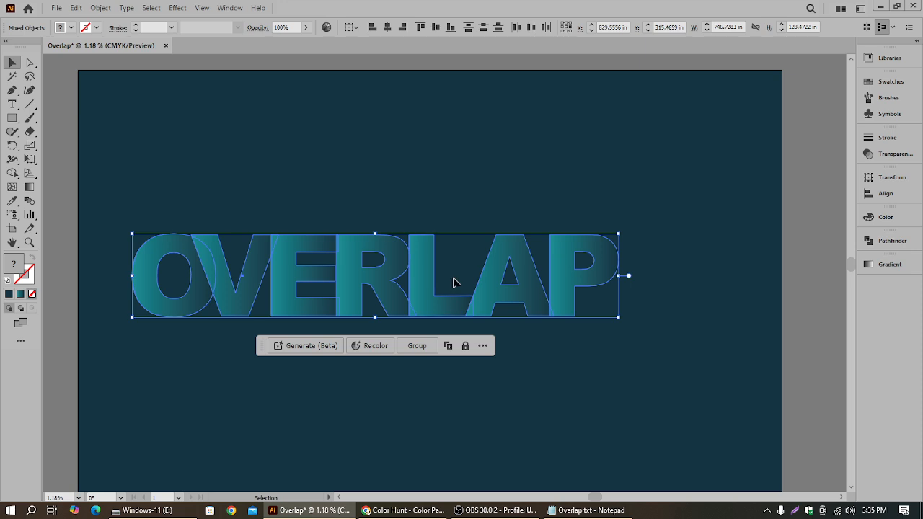
left_click_drag(432, 309, 470, 291)
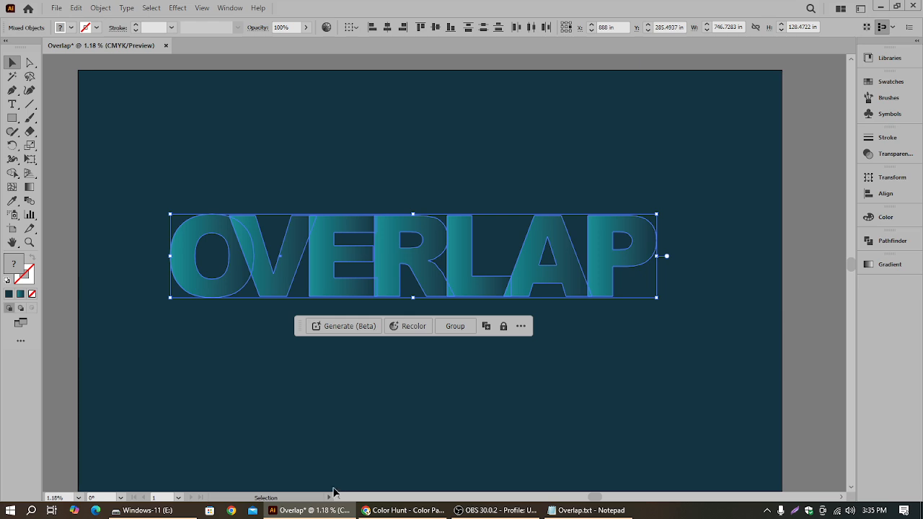
left_click(506, 178)
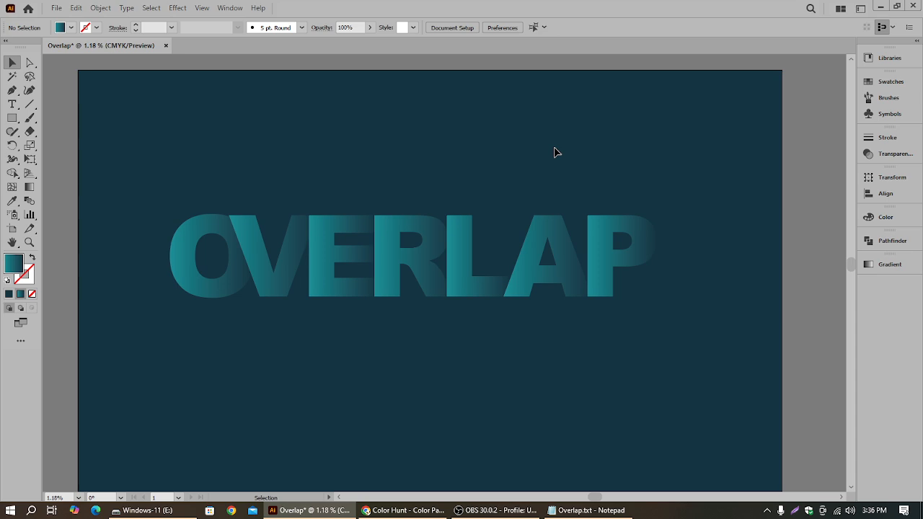
left_click_drag(146, 197, 731, 305)
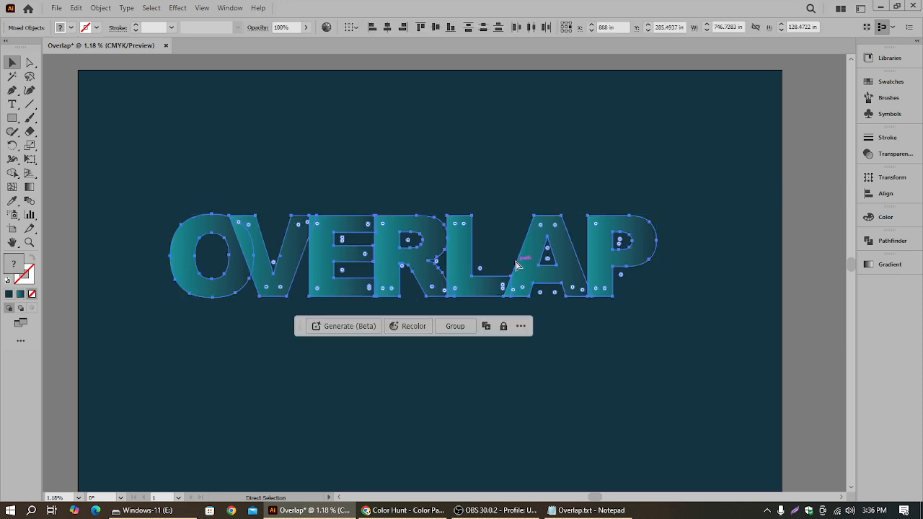
key("ctrl+g")
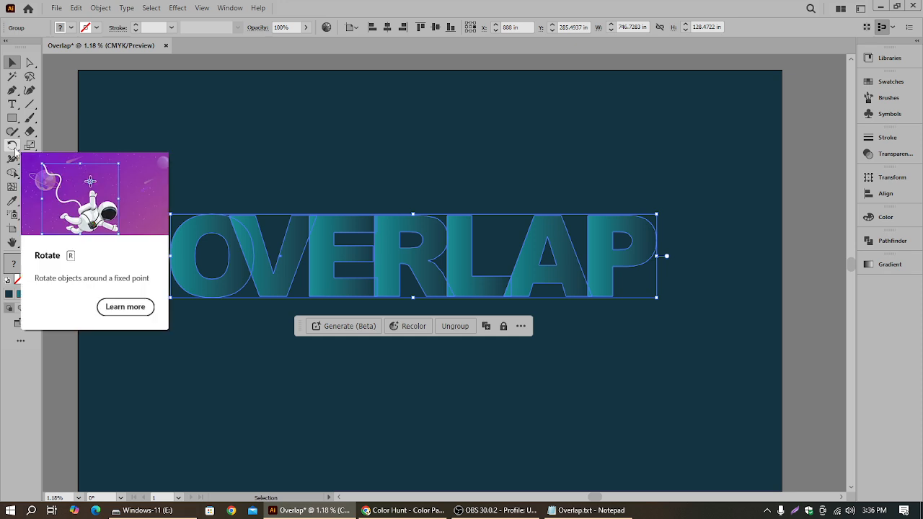
Create a copy of the OVERLAP group reflected across the horizontal axis with the Reflect tool
double_click(12, 147)
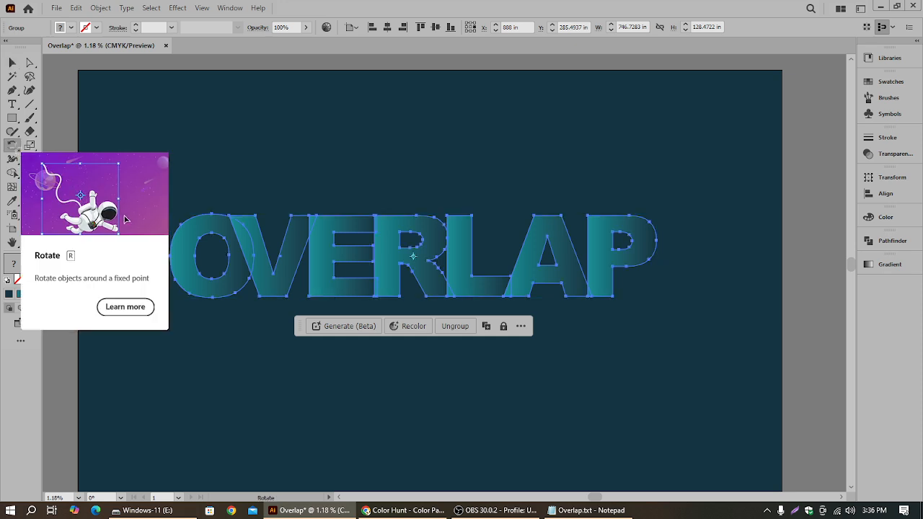
left_click(794, 244)
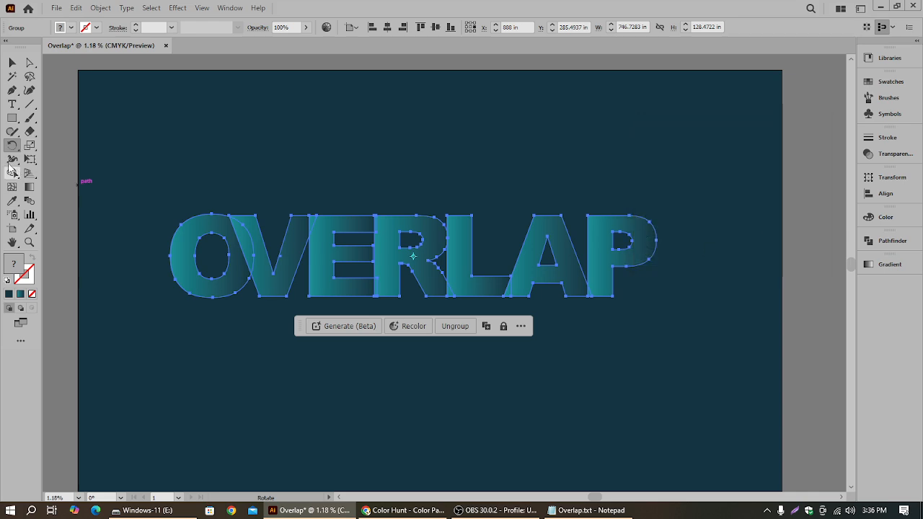
left_click(13, 146)
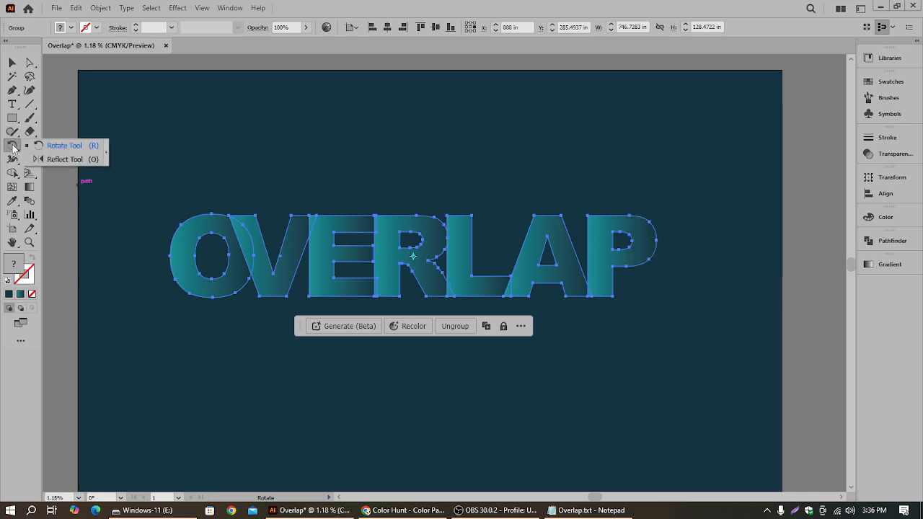
left_click(60, 159)
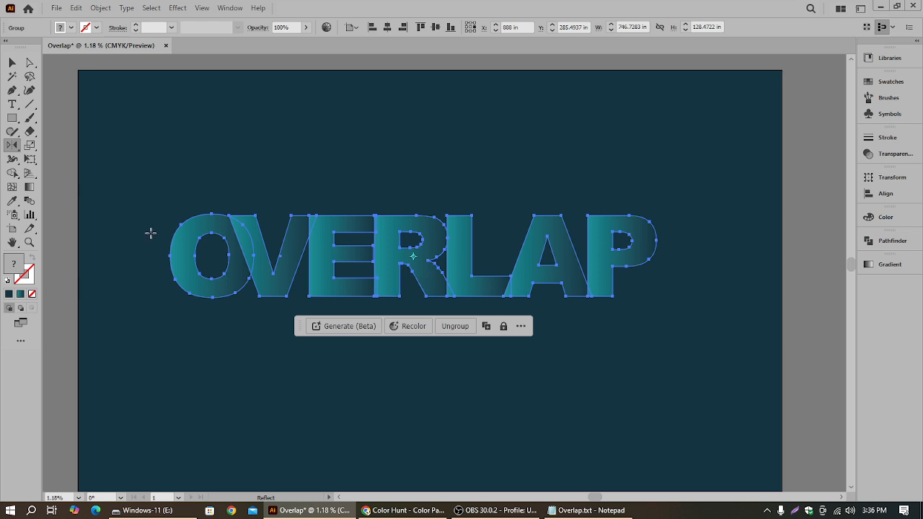
double_click(13, 146)
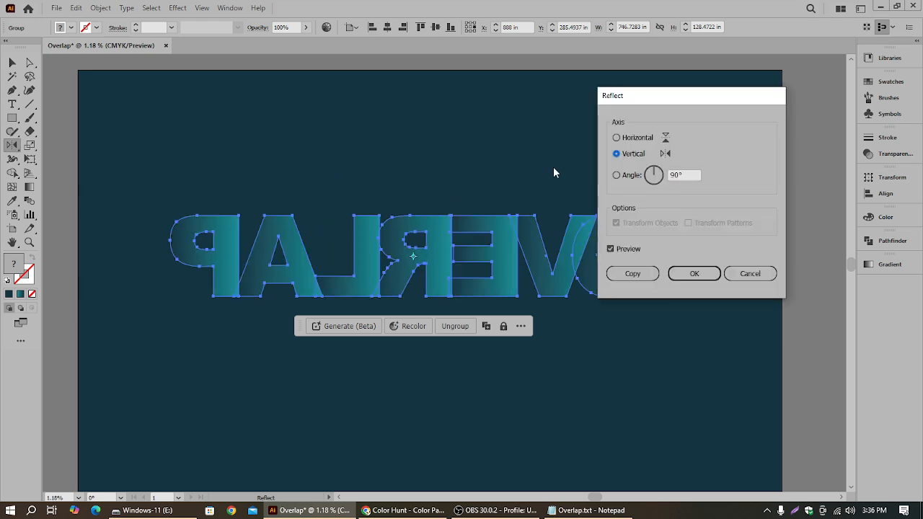
left_click(617, 138)
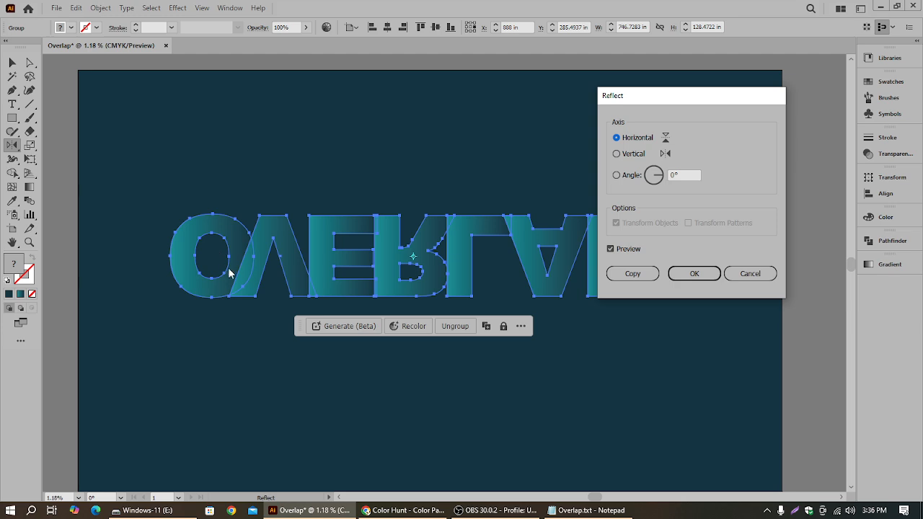
left_click(632, 273)
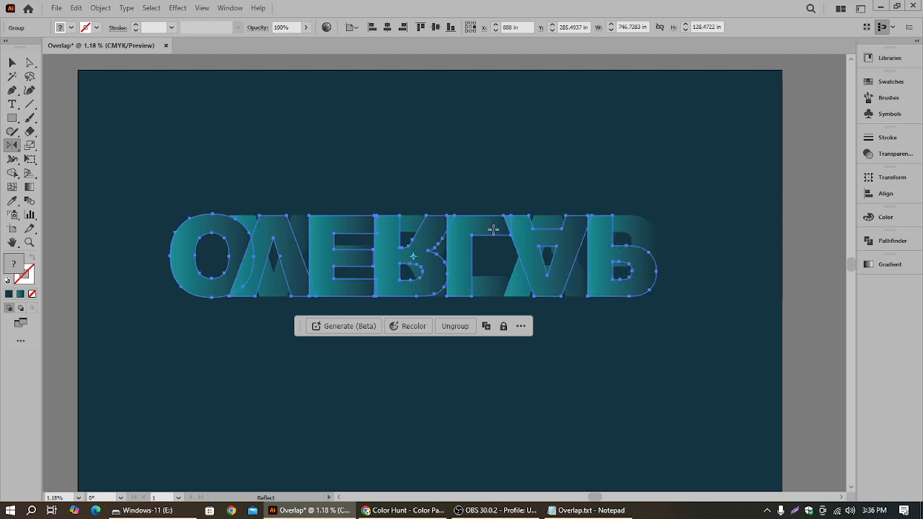
Place the reflected copy directly below the original word and nudge it right until the letters line up, at about X 885.5 in
key("shift+Down")
left_click(16, 63)
left_click_drag(418, 276, 417, 343)
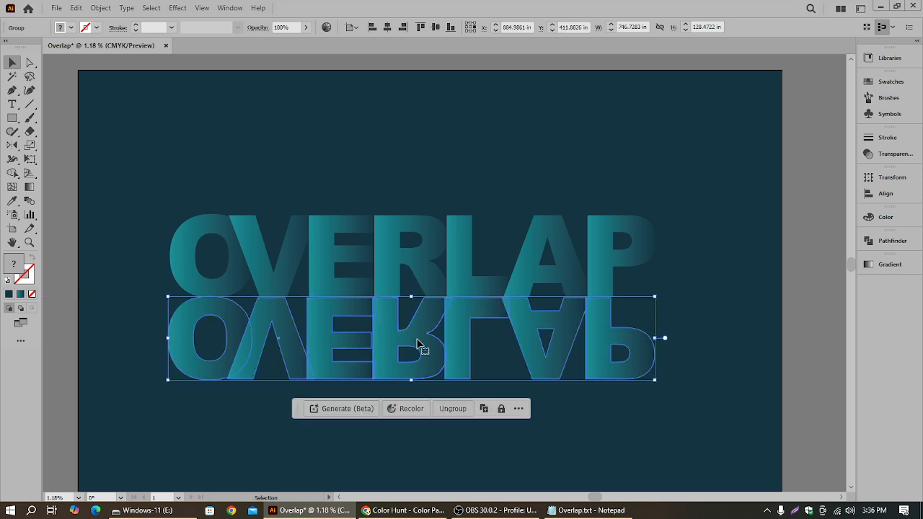
key("Right")
key("Right")
key("Right")
key("Right")
key("Right")
key("Right")
key("Right")
key("Right")
key("Right")
key("Right")
key("Right")
key("Right")
key("Right")
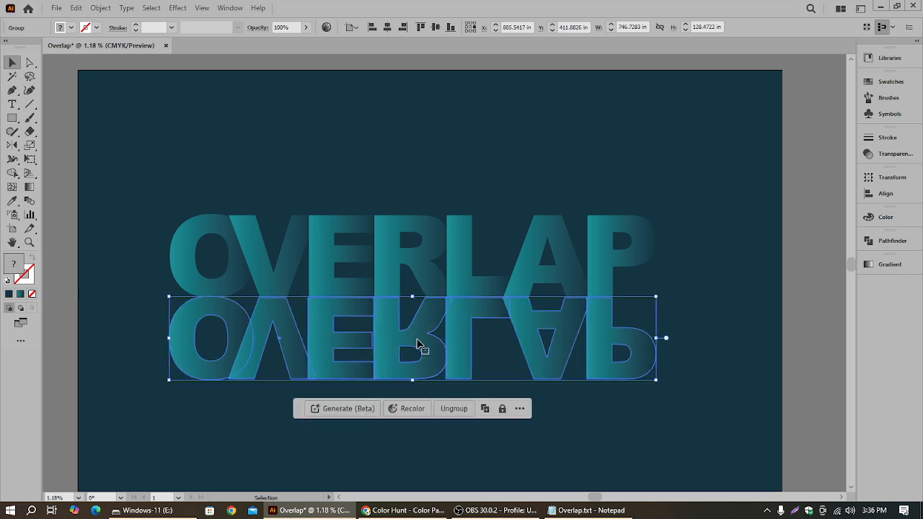
Nudge the reflected group right to about X 887.6 in and up to about Y 410.2 in, closing the gap below the original word
key("Right")
key("Right")
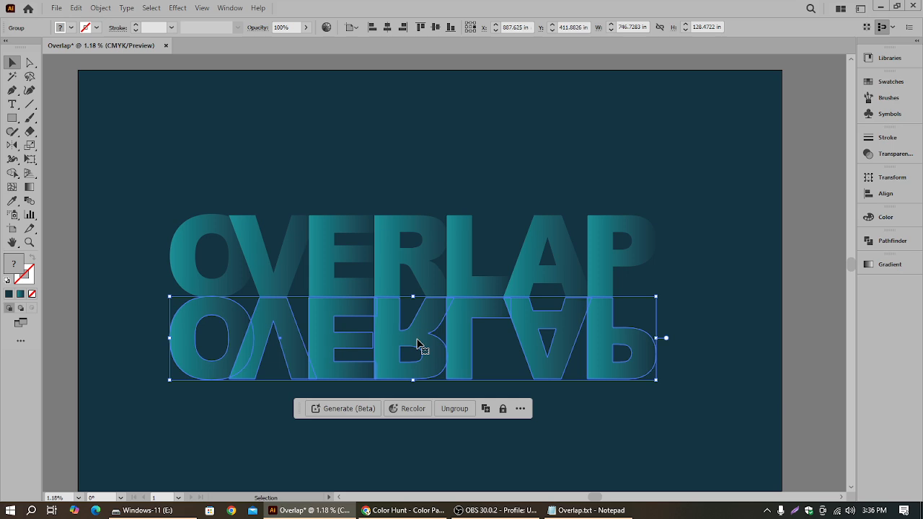
left_click(69, 187)
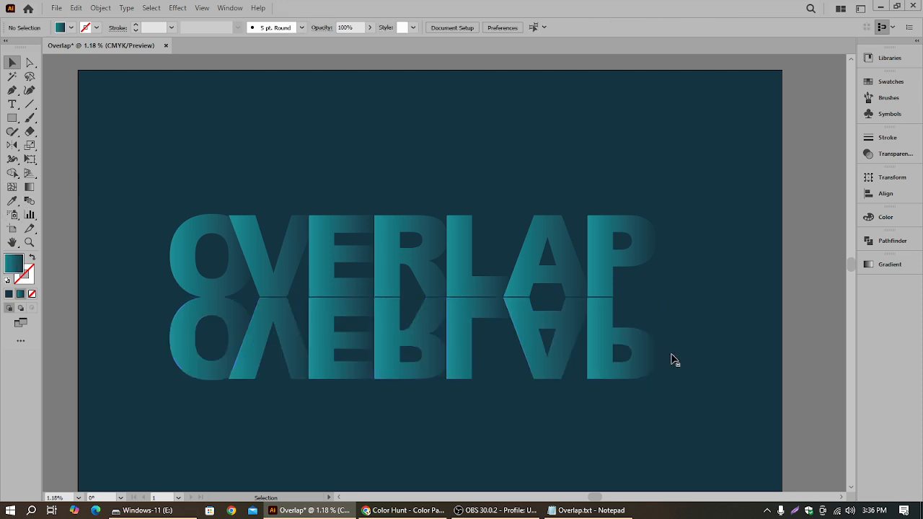
left_click(596, 354)
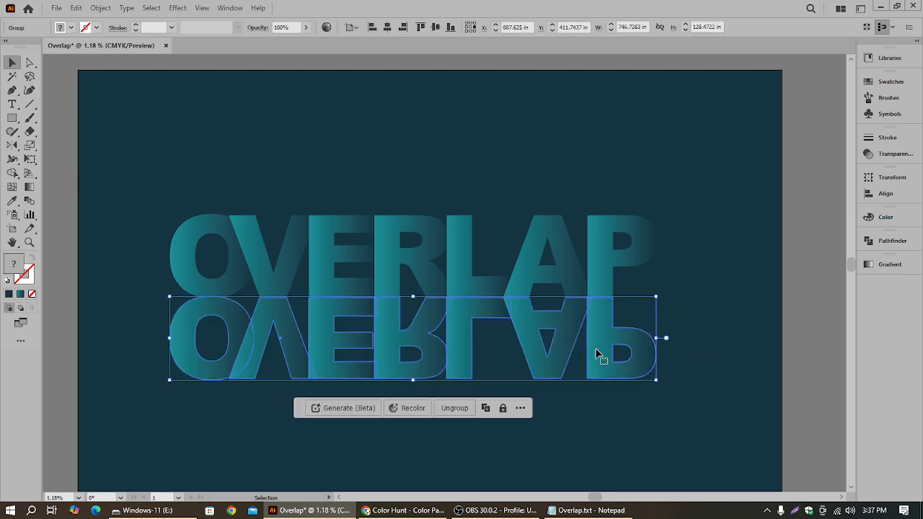
key("shift+Up")
key("shift+Up")
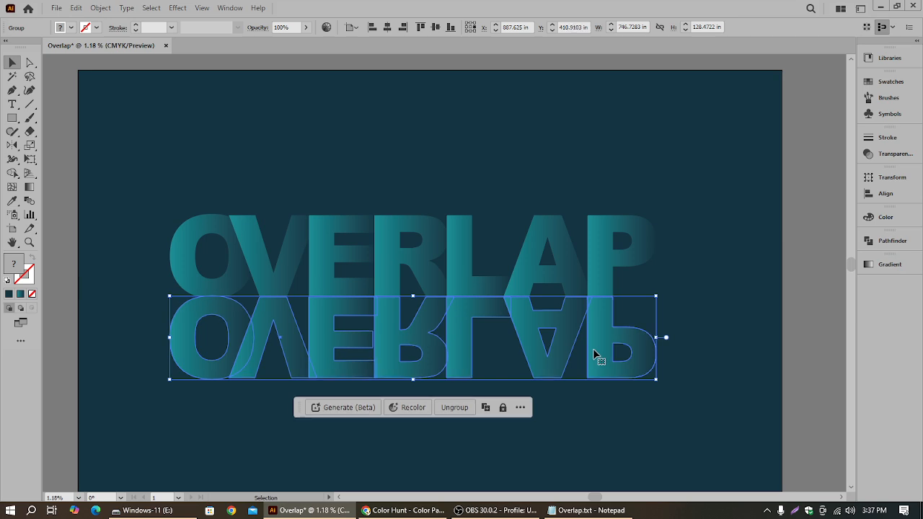
key("shift+Up")
left_click(707, 316)
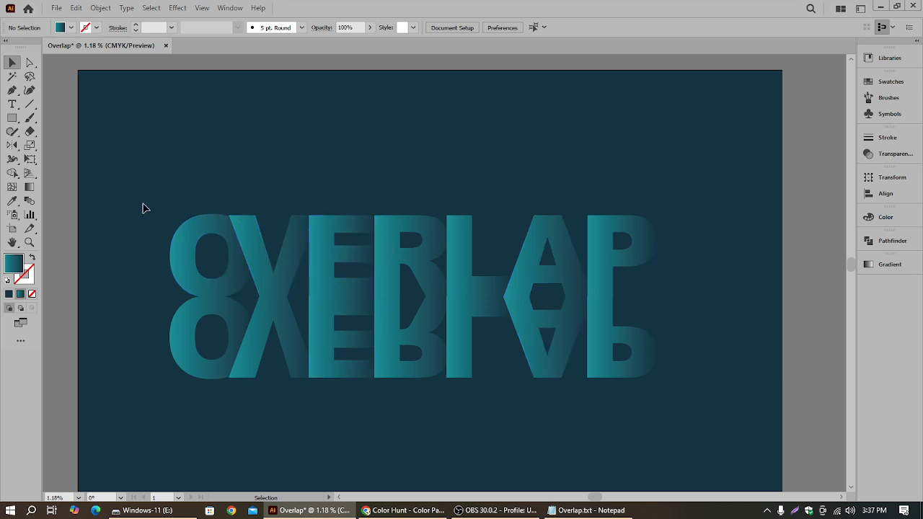
left_click(546, 269)
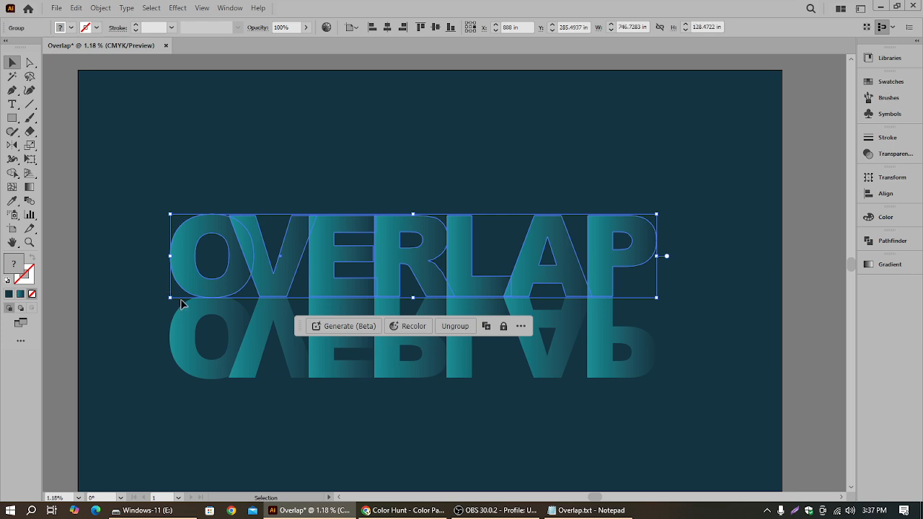
left_click(202, 322)
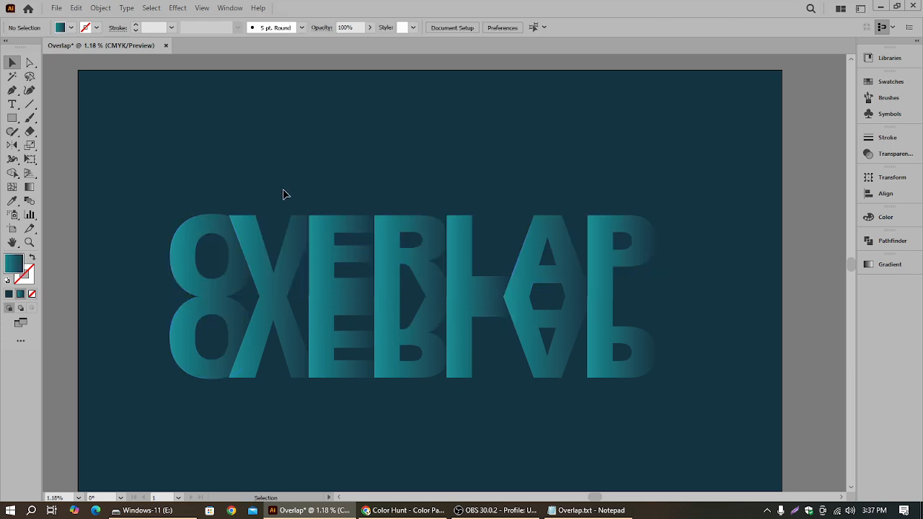
left_click_drag(151, 366, 697, 370)
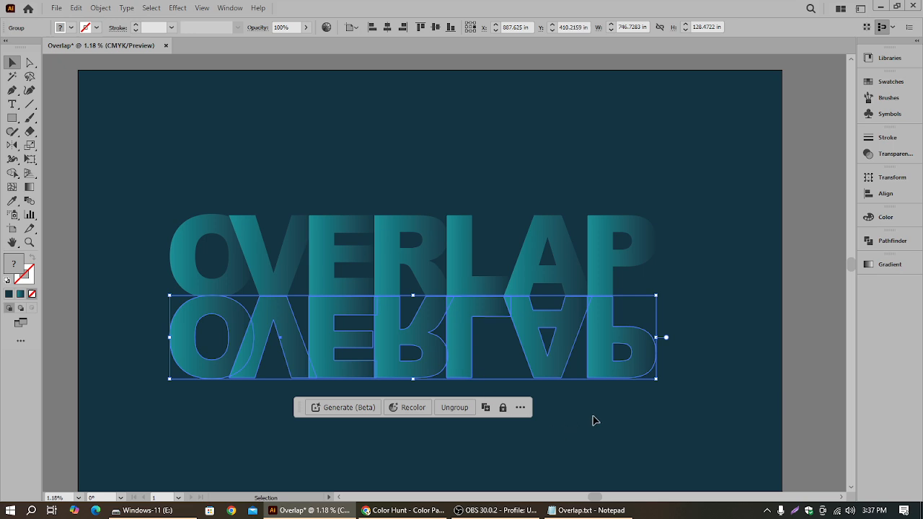
left_click(653, 413)
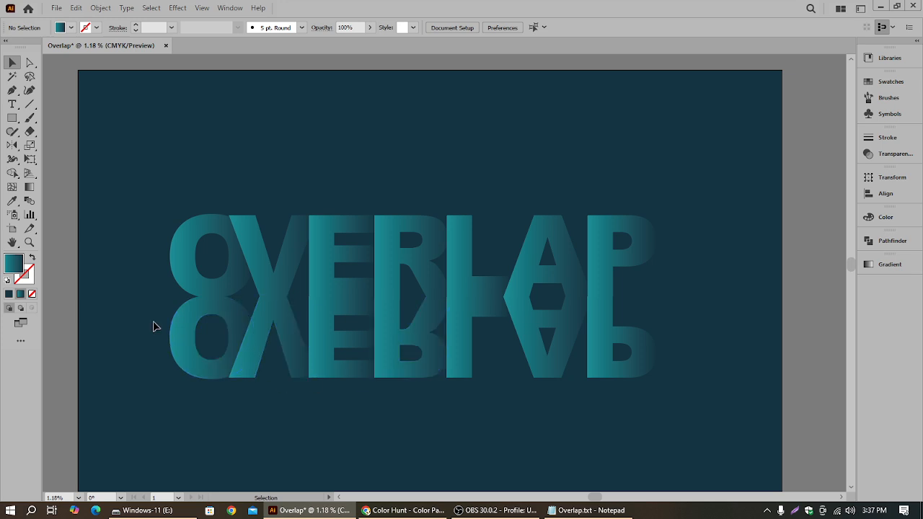
Try to fade the reflected letters by drawing a vertical gradient across the whole group
left_click_drag(165, 332, 692, 393)
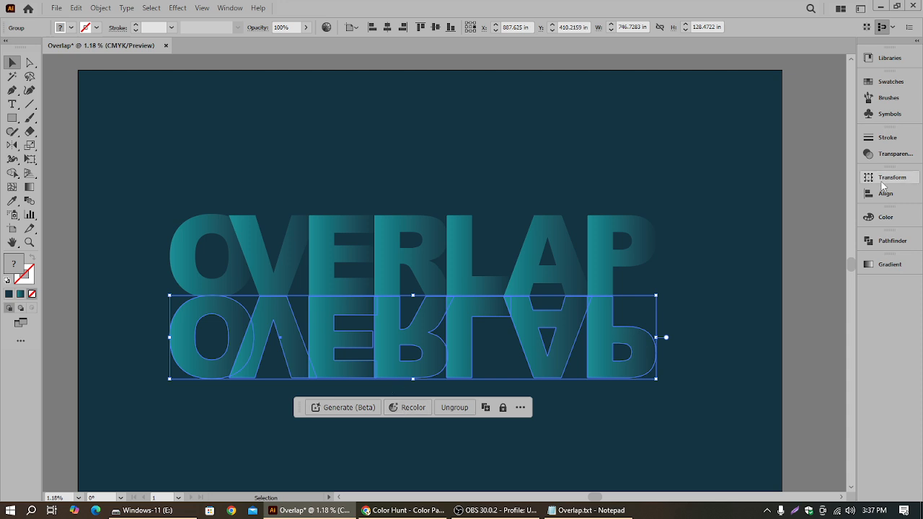
key("g")
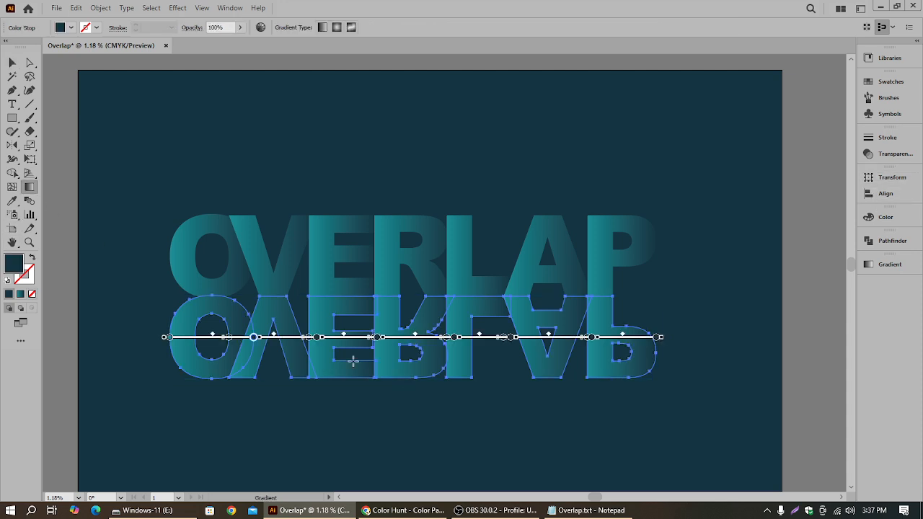
mouse_move(397, 410)
left_mouse_down()
mouse_move(392, 310)
mouse_move(394, 337)
left_mouse_up()
mouse_move(409, 205)
left_mouse_down()
mouse_move(406, 406)
mouse_move(411, 353)
left_mouse_up()
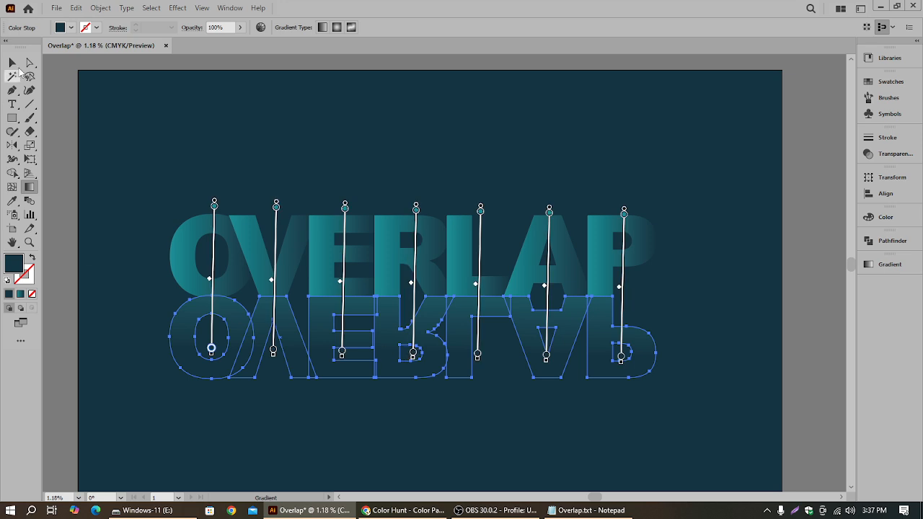
left_click(16, 63)
left_click(233, 89)
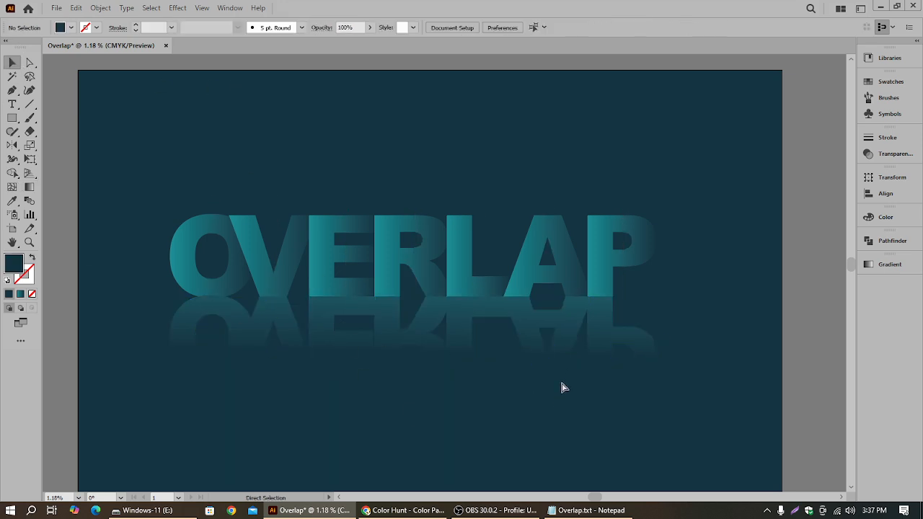
left_click(560, 376)
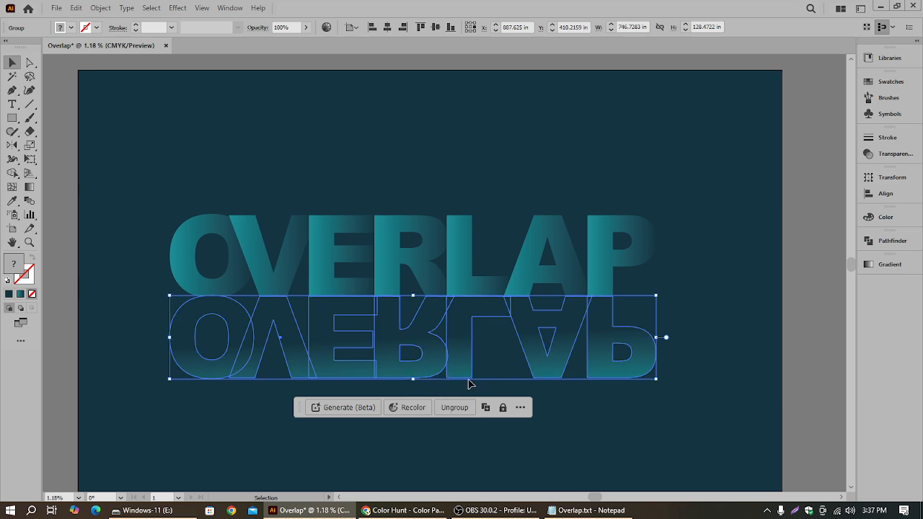
left_click(157, 83)
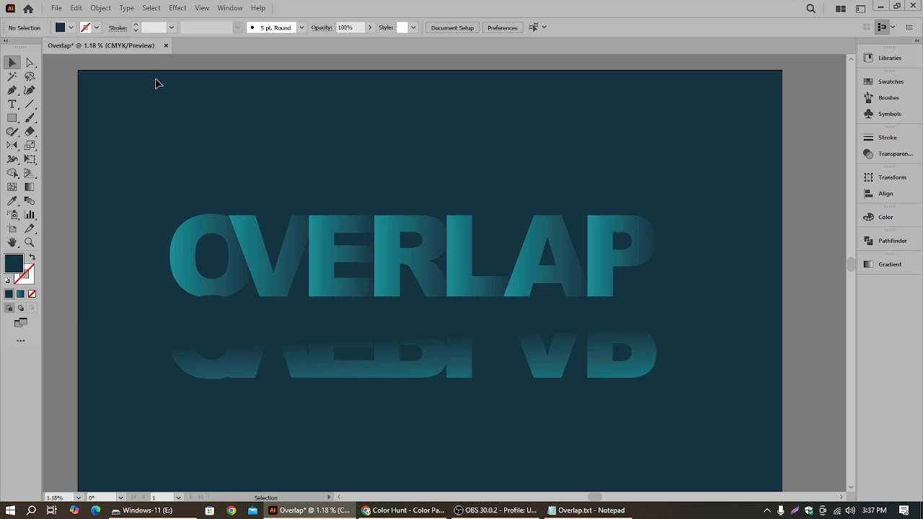
Undo the vertical gradient changes on the reflected letters and deselect the group
key("ctrl+z")
key("ctrl+z")
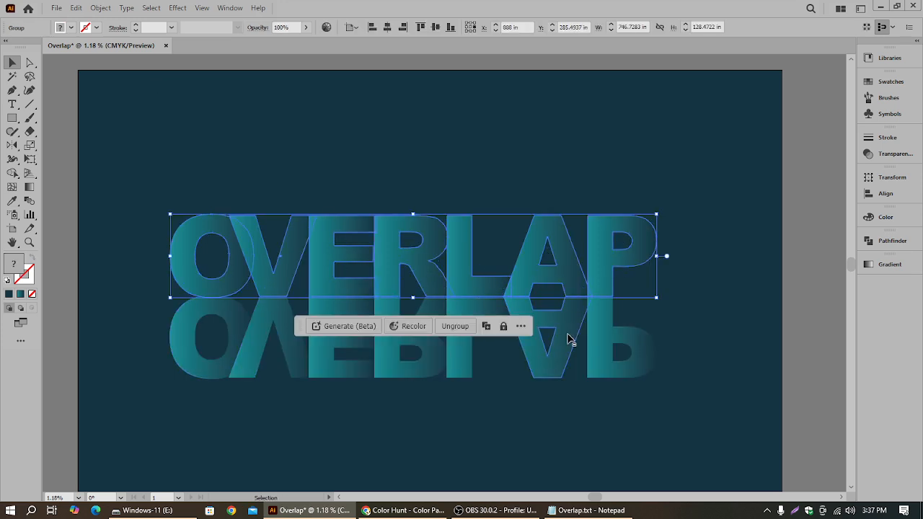
left_click(722, 332)
left_click(486, 279)
left_click(663, 308)
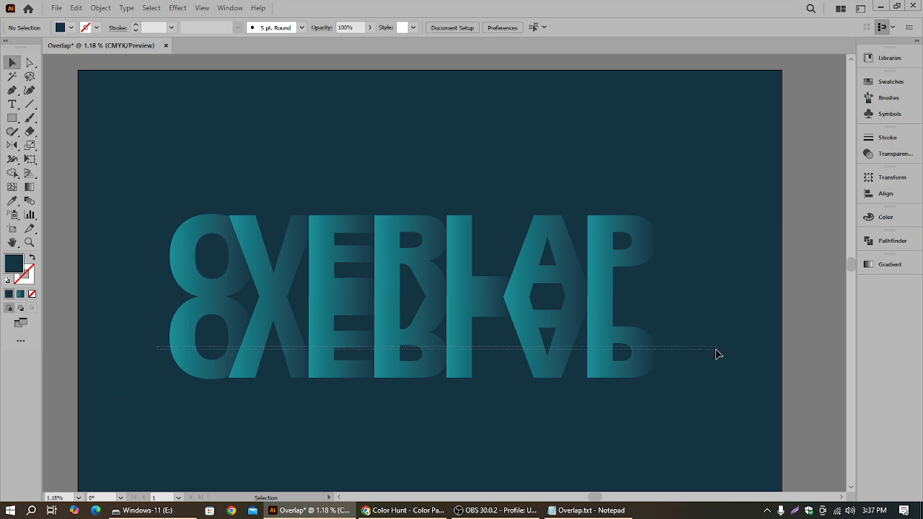
key("ctrl+z")
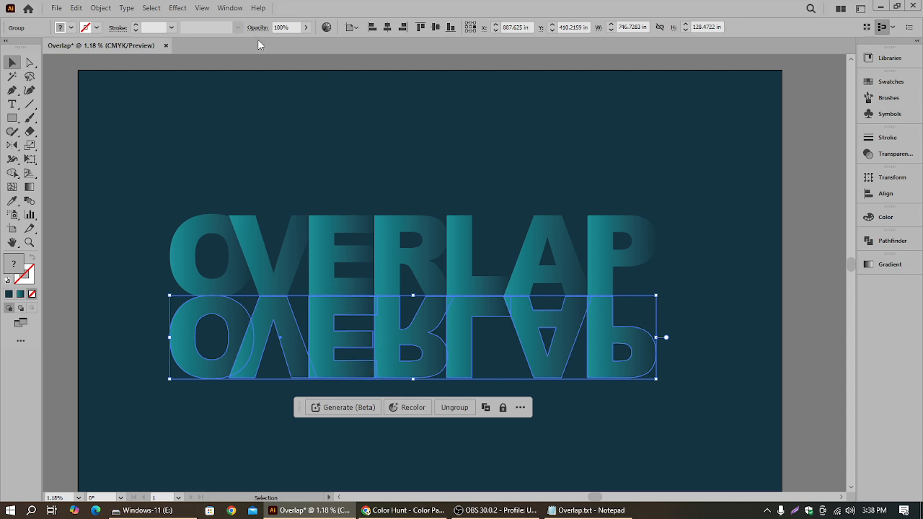
left_click(100, 264)
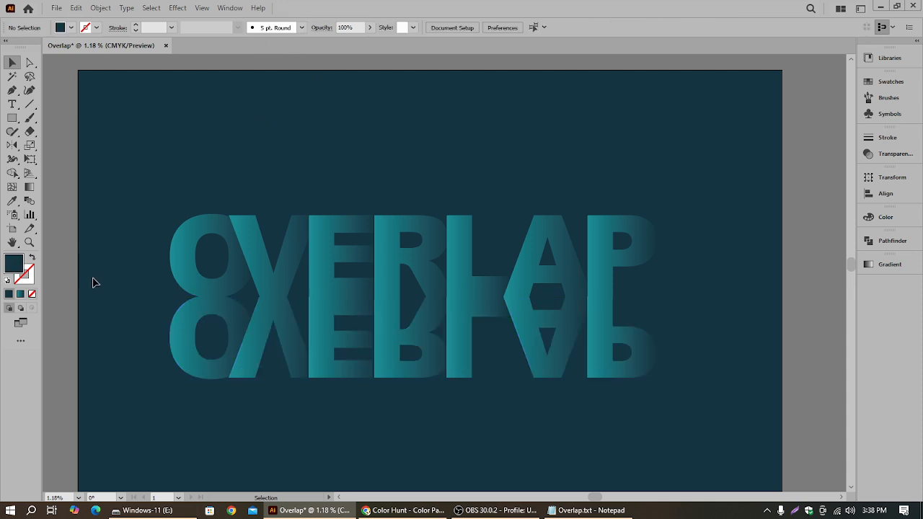
Draw a rectangle covering the reflected word and fill it with the White, Black gradient
right_click(11, 119)
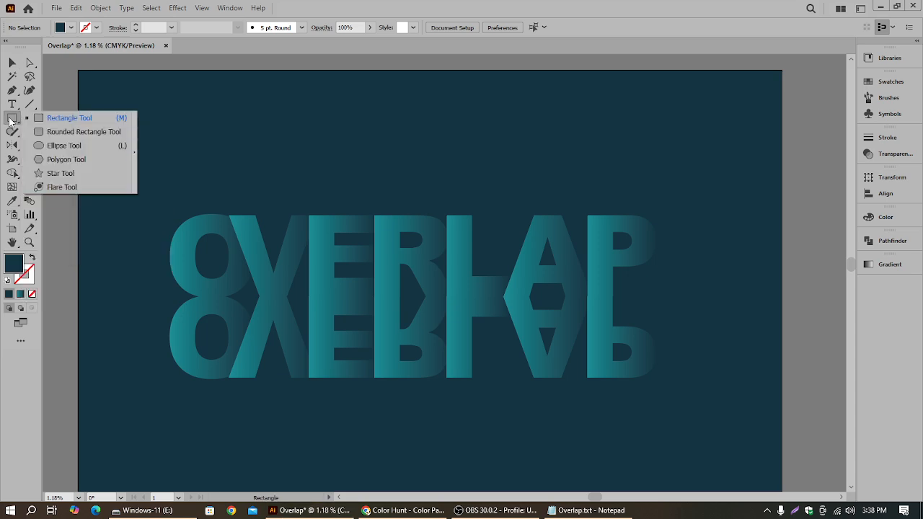
left_click(71, 121)
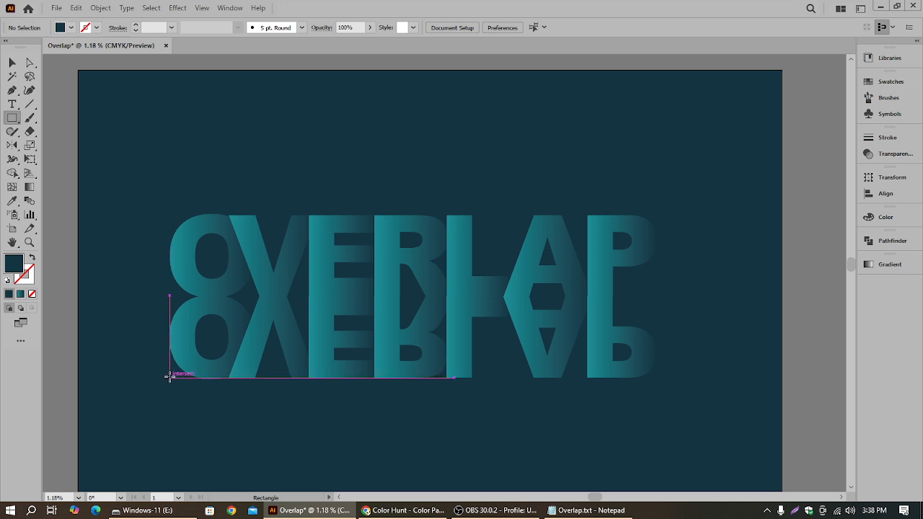
mouse_move(169, 376)
left_mouse_down()
mouse_move(184, 317)
mouse_move(375, 295)
mouse_move(574, 308)
mouse_move(669, 296)
left_mouse_up()
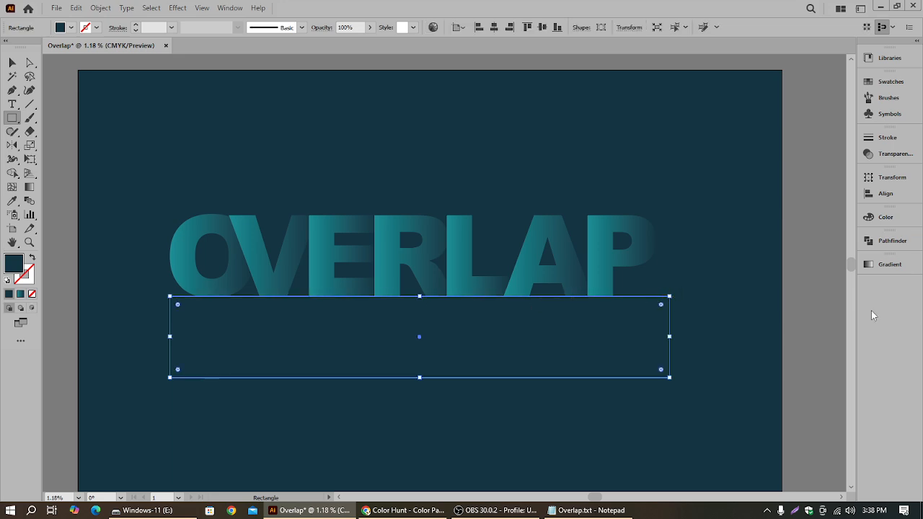
left_click(879, 265)
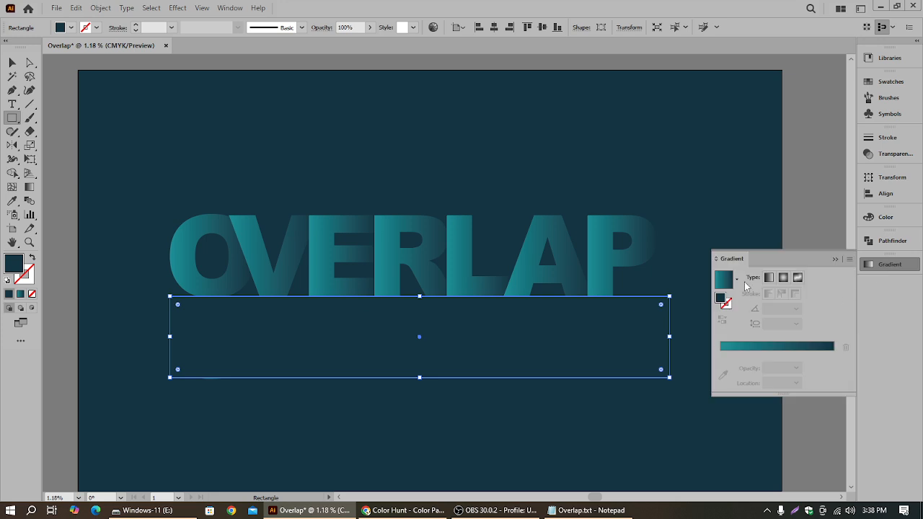
left_click(737, 279)
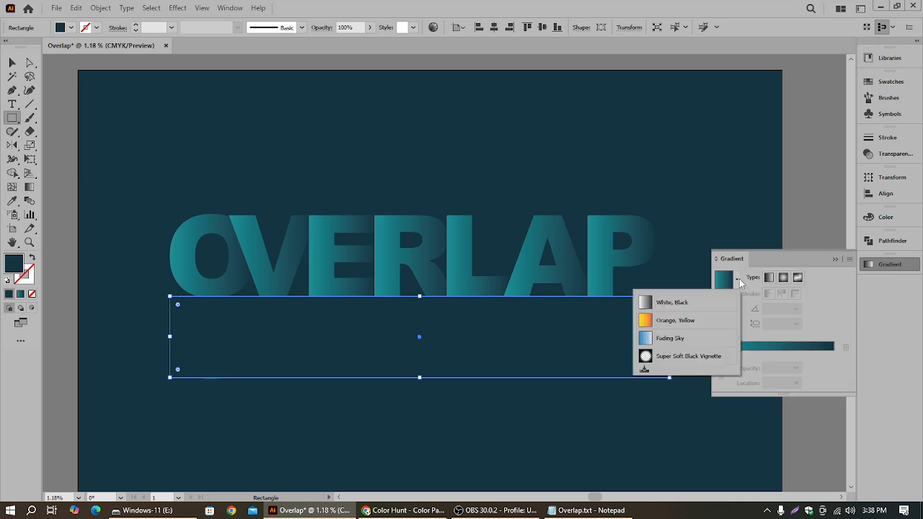
left_click(675, 305)
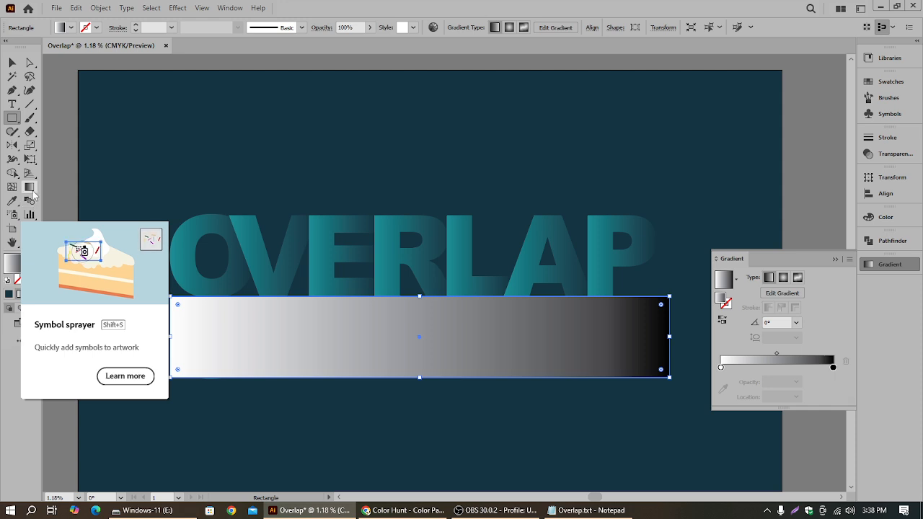
Try a vertical white-to-black gradient across the rectangle, adjusting its length and the positions of its white and black stops
left_click(29, 187)
left_click_drag(407, 408, 416, 349)
mouse_move(417, 206)
left_mouse_down()
mouse_move(410, 406)
mouse_move(411, 437)
mouse_move(420, 439)
mouse_move(424, 369)
mouse_move(408, 359)
left_mouse_up()
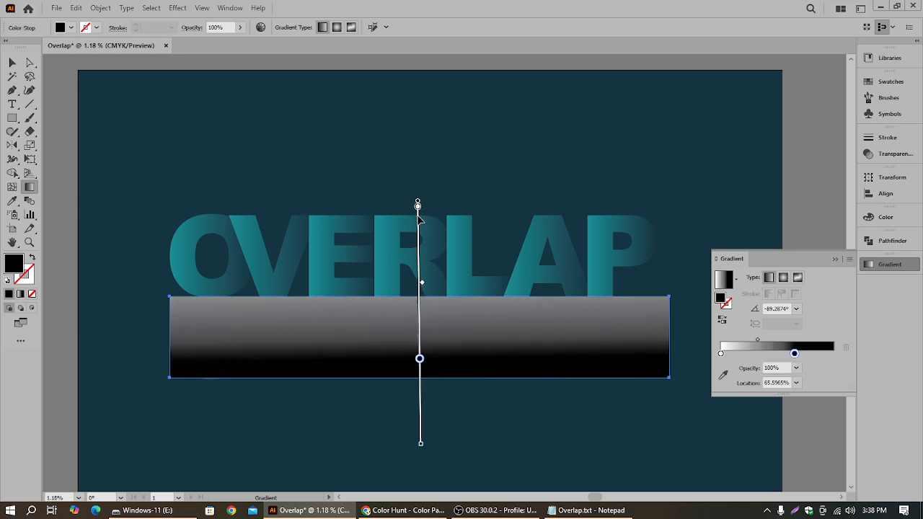
left_click_drag(418, 207, 412, 297)
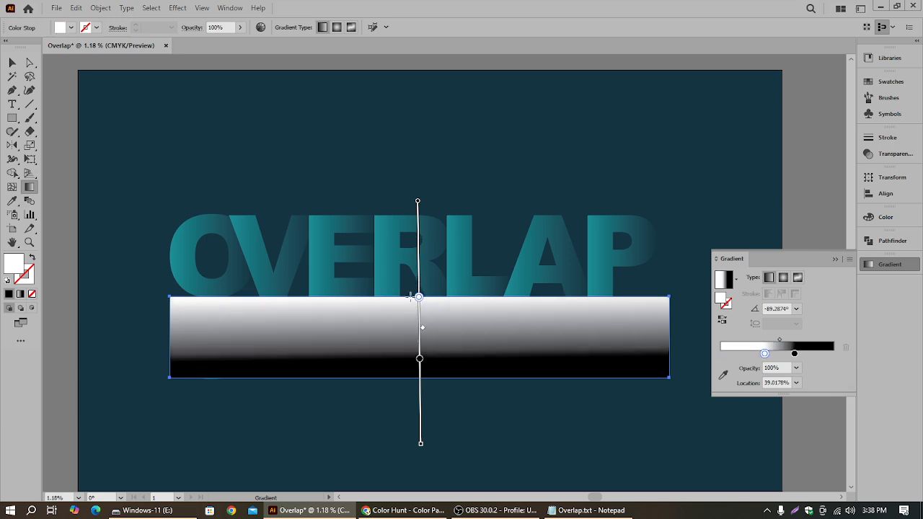
mouse_move(419, 358)
left_mouse_down()
mouse_move(422, 333)
mouse_move(420, 386)
mouse_move(419, 358)
left_mouse_up()
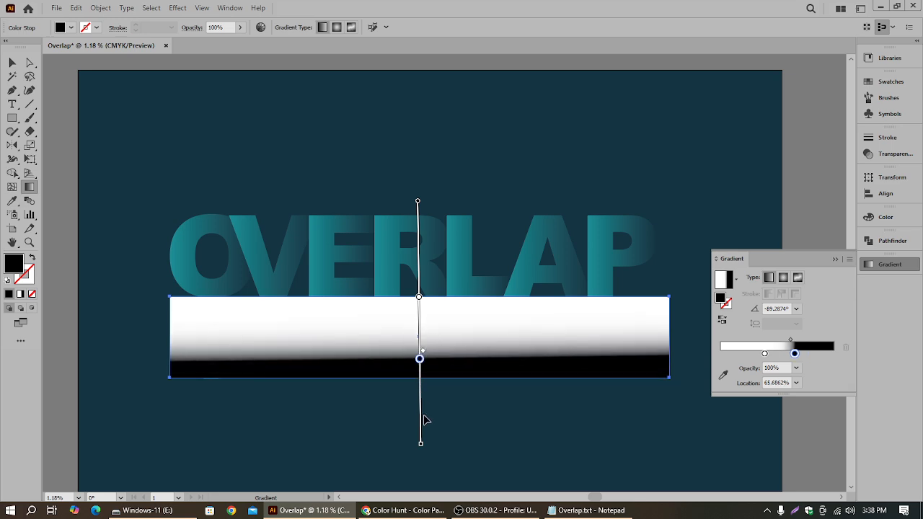
left_click_drag(424, 444, 421, 406)
left_click_drag(420, 334, 415, 417)
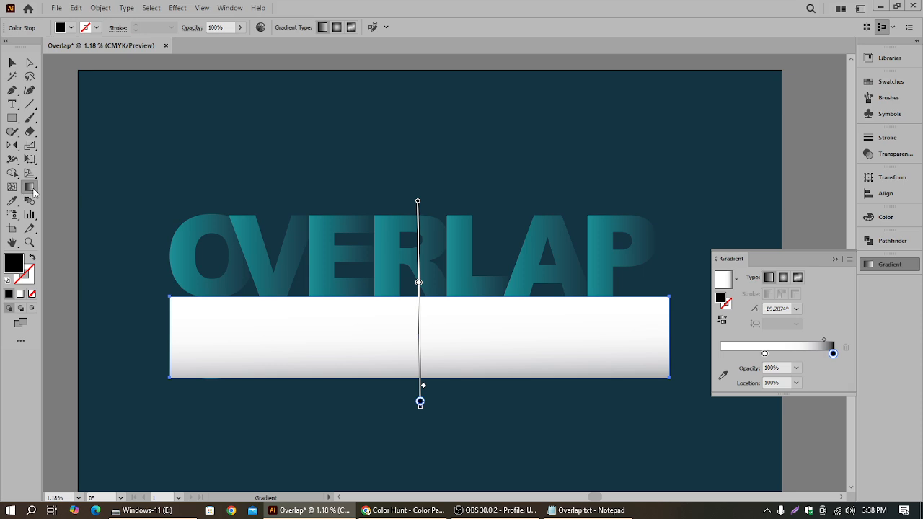
Redraw the rectangle's gradient at -90° with the white stop at 0% and midpoint about 45%, extending its black end near the lower edge
mouse_move(405, 285)
left_mouse_down()
mouse_move(394, 352)
mouse_move(406, 336)
left_mouse_up()
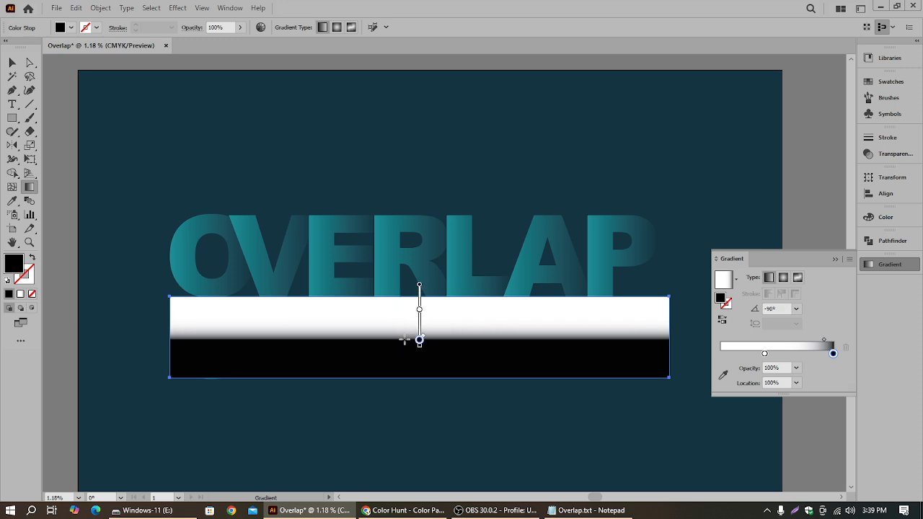
left_click_drag(764, 355, 700, 354)
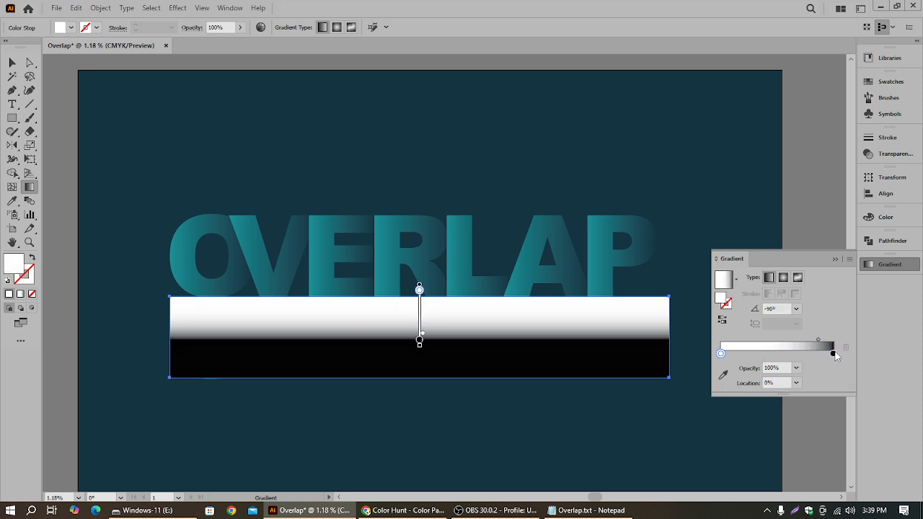
left_click_drag(821, 342, 768, 334)
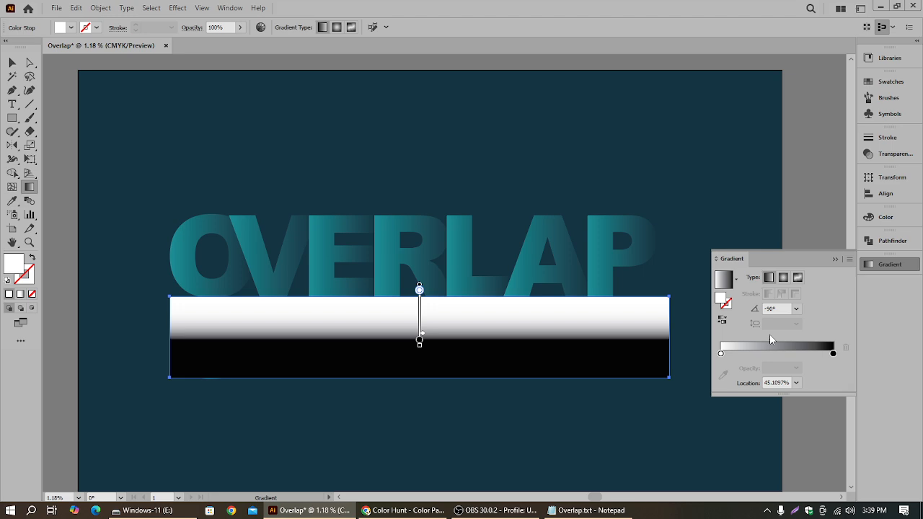
left_click(420, 343)
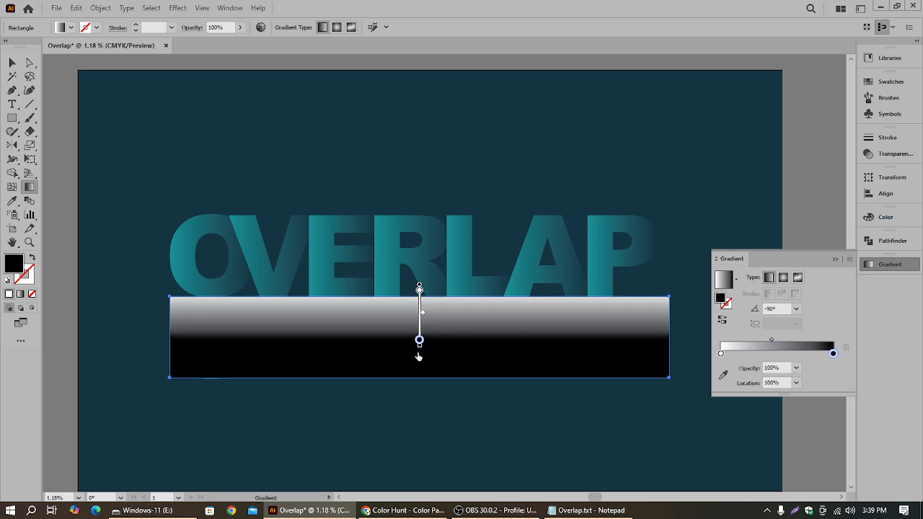
mouse_move(420, 345)
left_mouse_down()
mouse_move(419, 379)
mouse_move(417, 368)
left_mouse_up()
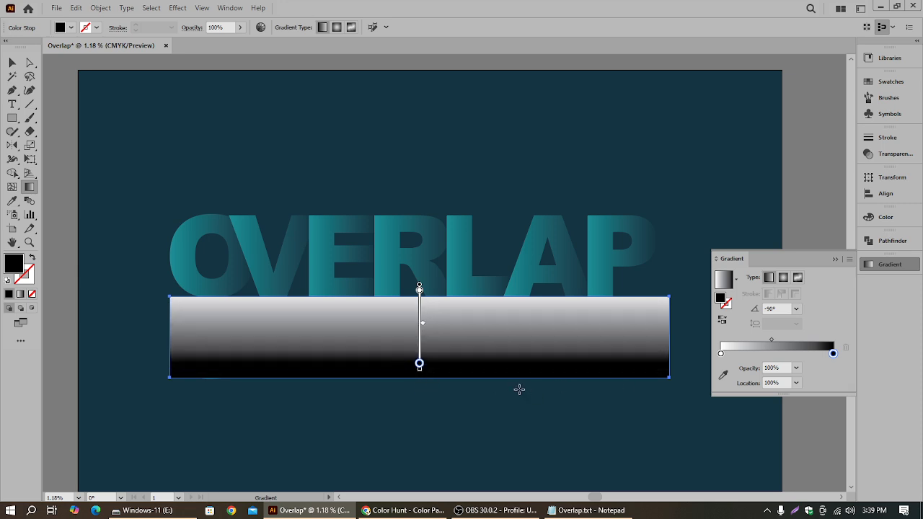
left_click(834, 258)
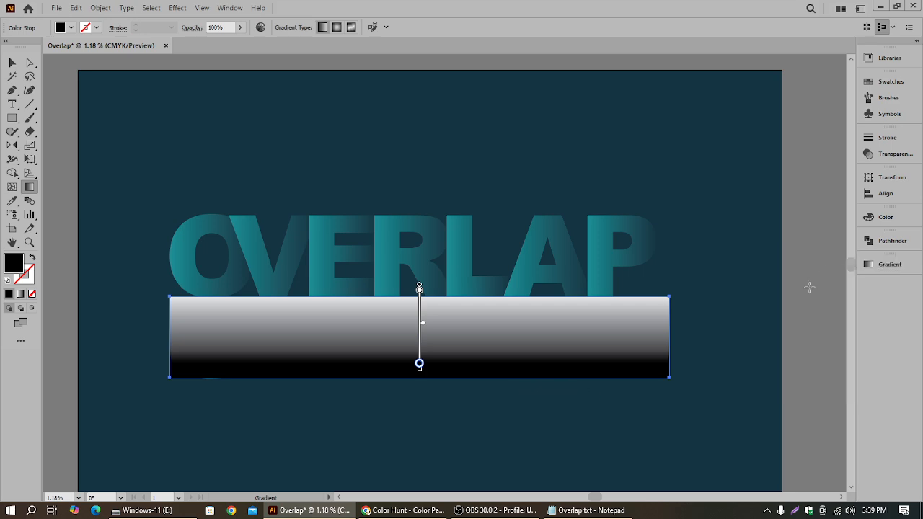
Select the gradient rectangle together with the reflected word, make an opacity mask from them, and deselect the result
left_click(12, 63)
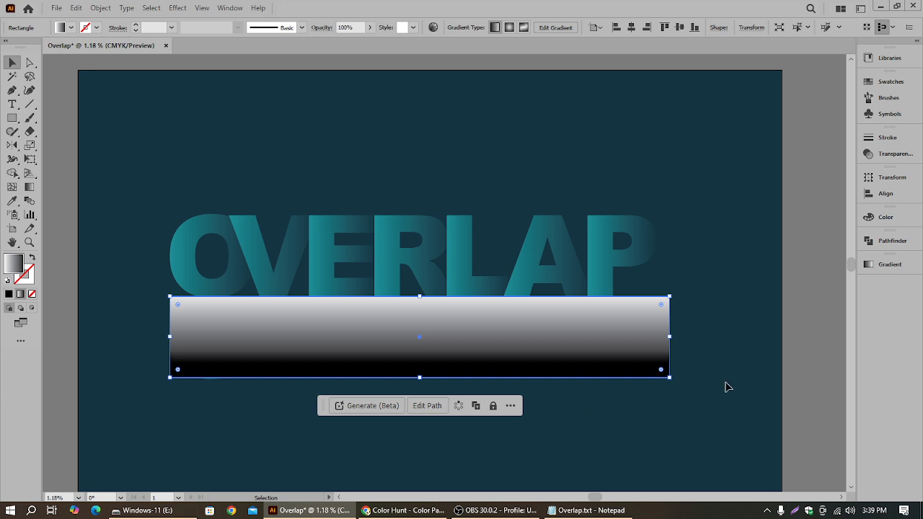
left_click(698, 377)
left_click_drag(746, 380, 400, 353)
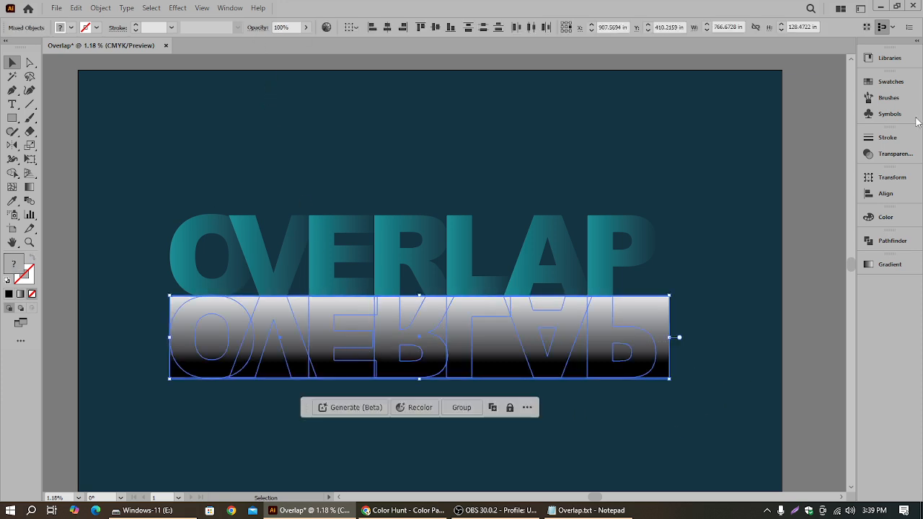
left_click(894, 153)
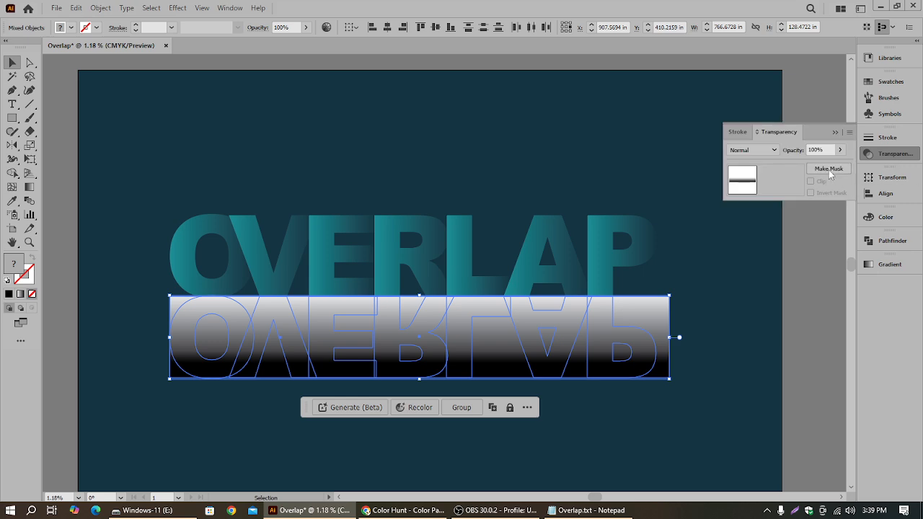
left_click(849, 134)
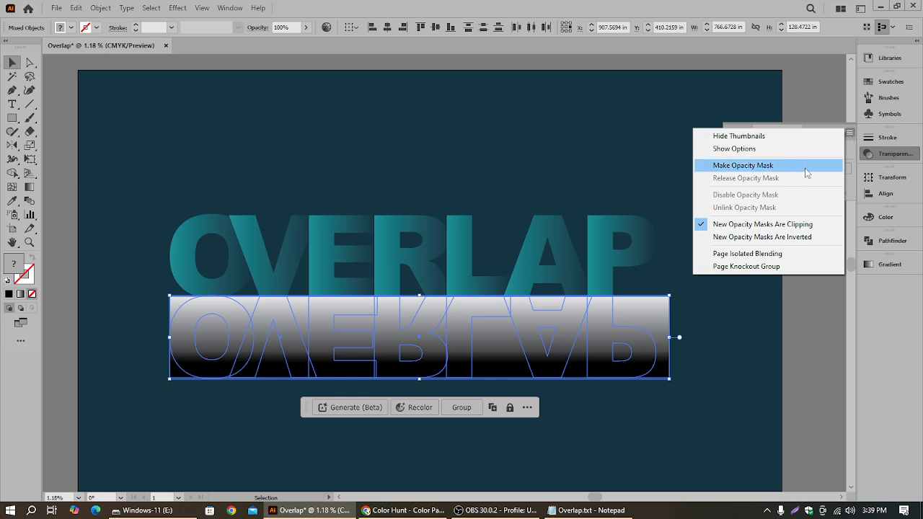
left_click(769, 170)
left_click(176, 136)
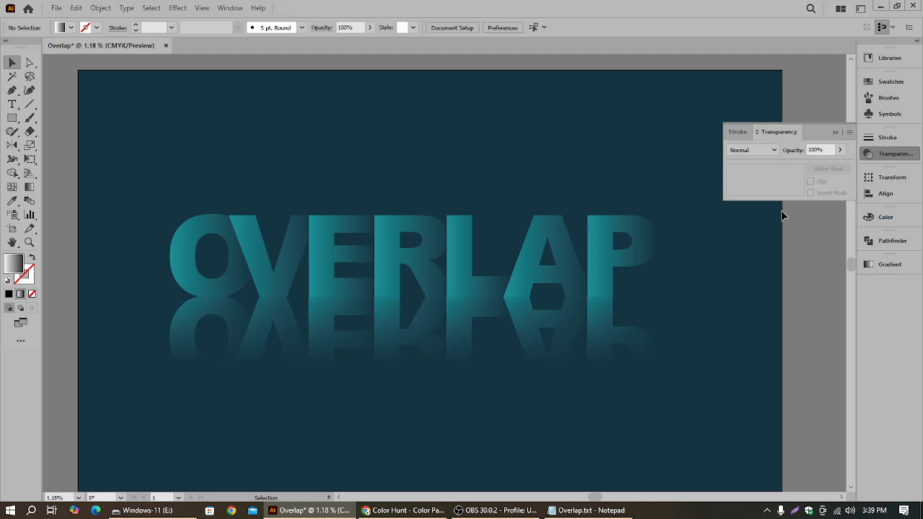
left_click(835, 133)
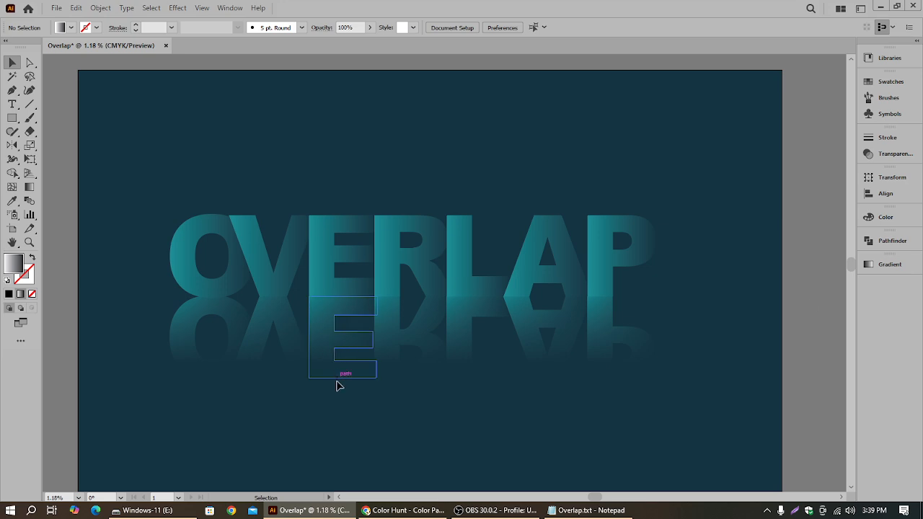
Undo the opacity mask and the earlier gradient adjustments on the rectangle
key("a")
left_click(366, 360)
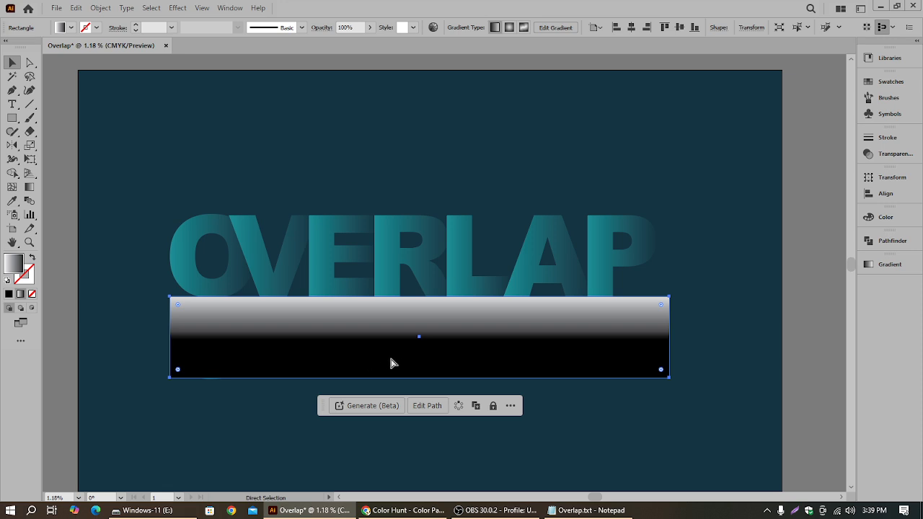
key("ctrl+z")
key("ctrl+z")
key("ctrl+z")
key("ctrl+z")
key("ctrl+z")
key("ctrl+z")
key("ctrl+z")
key("ctrl+z")
key("ctrl+z")
key("ctrl+z")
key("ctrl+z")
key("ctrl+z")
Delete the gradient rectangle covering the reflected word
left_click(12, 63)
left_click(506, 146)
left_click(656, 346)
key("Delete")
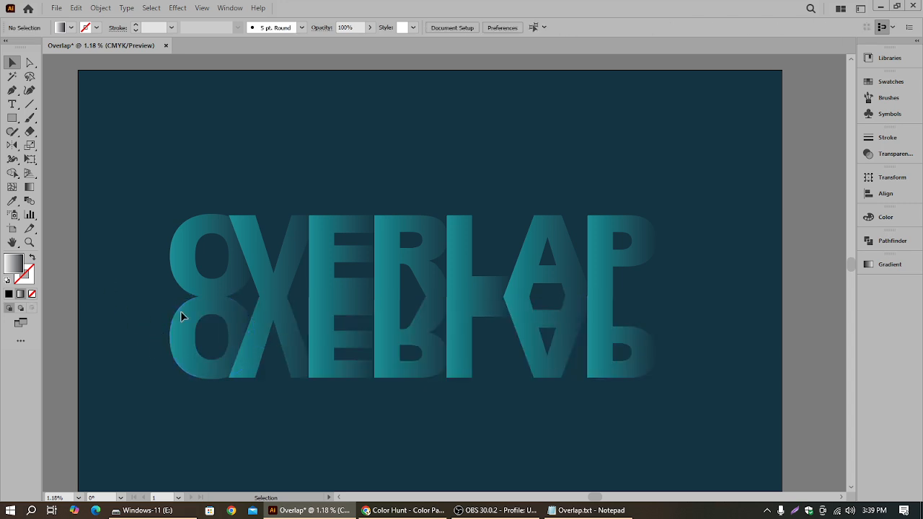
left_click(409, 355)
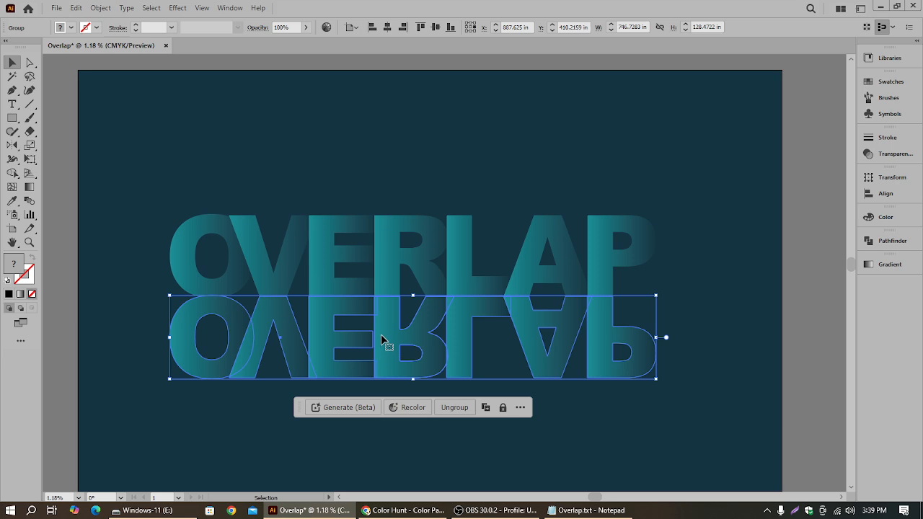
left_click(136, 237)
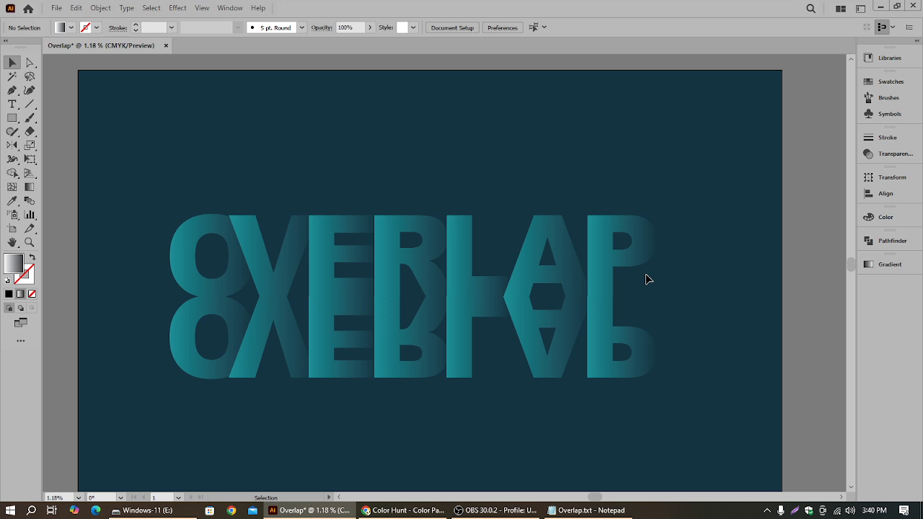
left_click(261, 349)
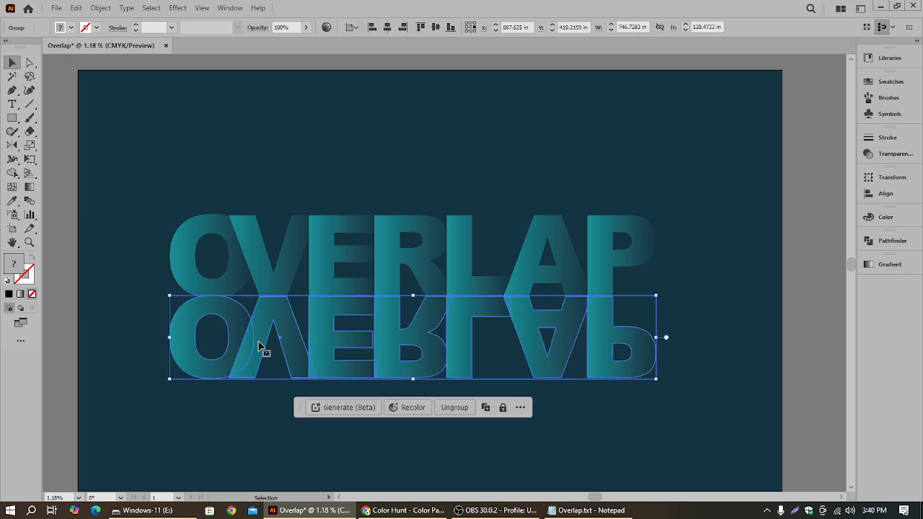
left_click(84, 184)
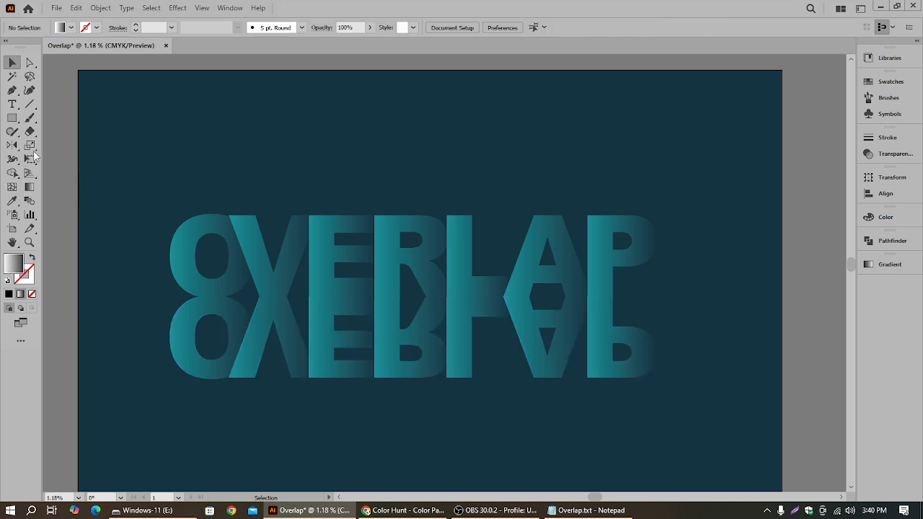
Draw a rectangle about 811 in wide over the reflected word and run its white-to-black gradient vertically, white above the upper edge, black near the lower
left_click(12, 118)
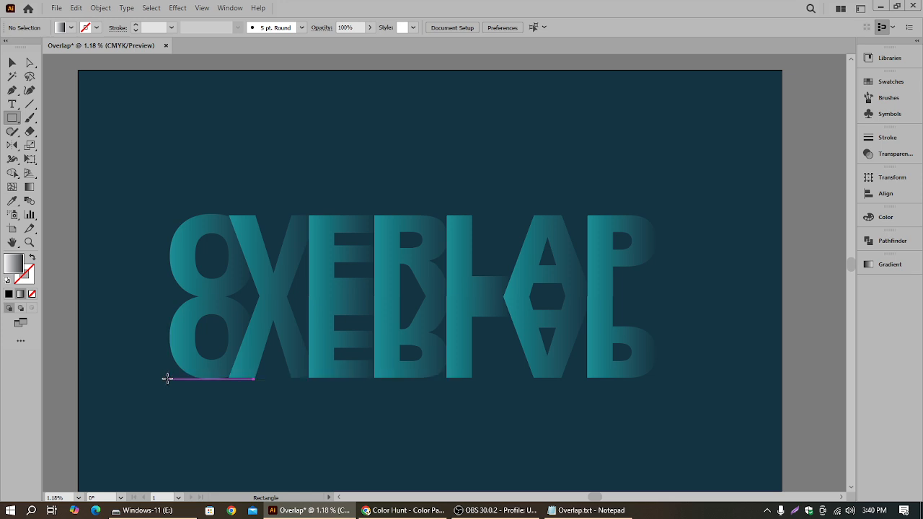
left_click_drag(169, 377, 698, 297)
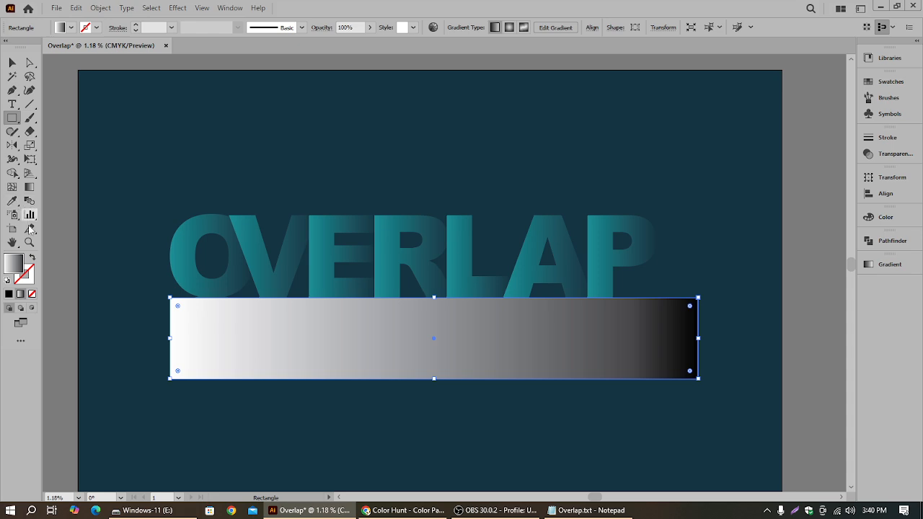
left_click(30, 187)
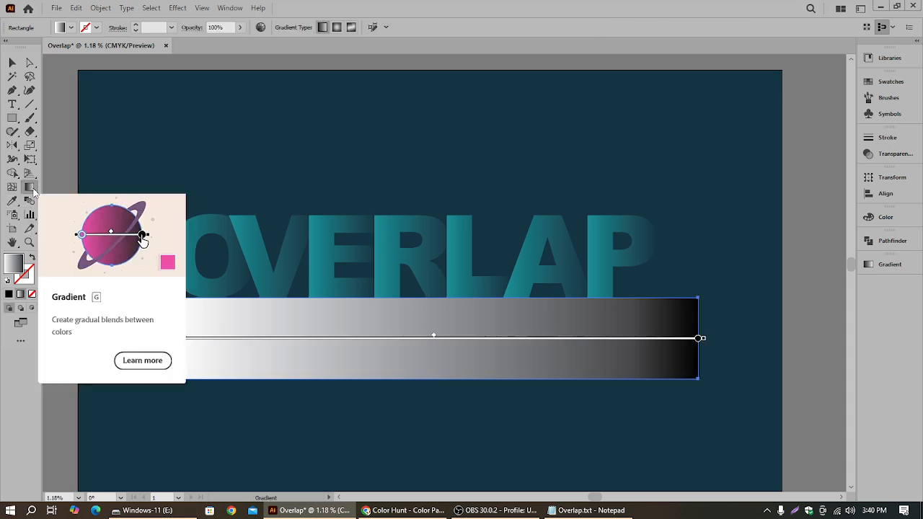
mouse_move(425, 286)
left_mouse_down()
mouse_move(426, 379)
mouse_move(428, 357)
left_mouse_up()
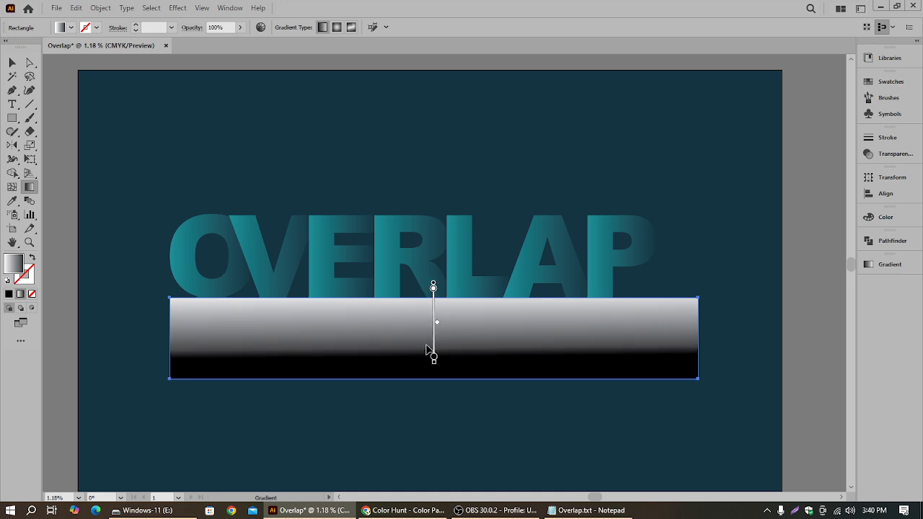
Select the gradient rectangle and the reflected word beneath it, apply Make Mask to fade the reflection, and clear the selection
left_click(12, 64)
left_click_drag(716, 395, 229, 306)
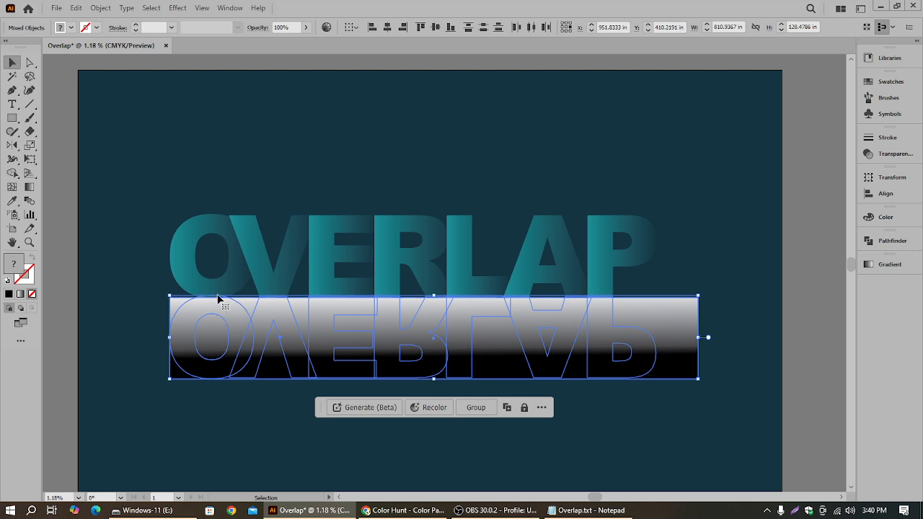
left_click_drag(659, 426, 101, 346)
left_click(894, 158)
left_click(894, 158)
left_click(258, 27)
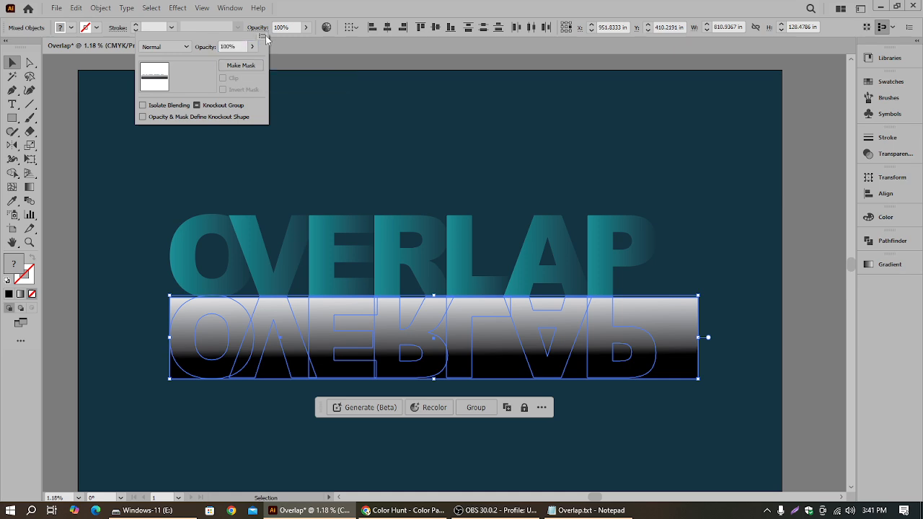
left_click(264, 36)
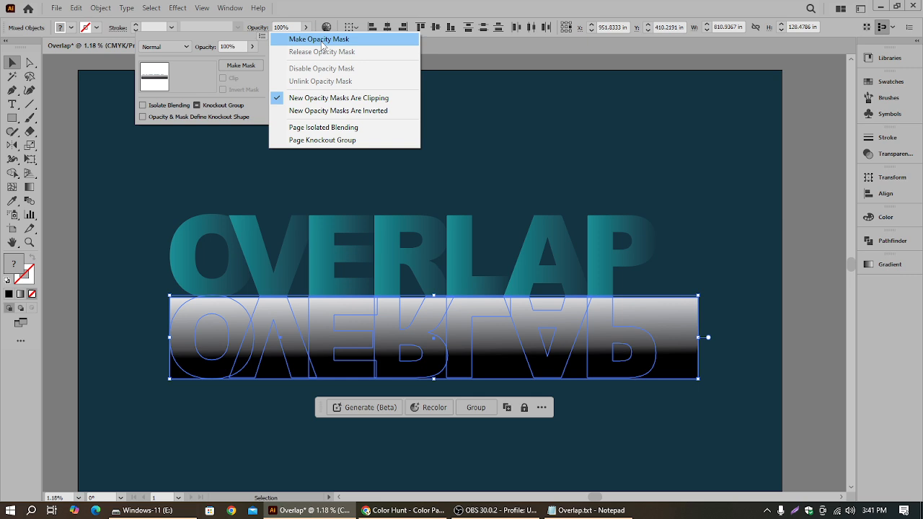
left_click(240, 67)
left_click(512, 120)
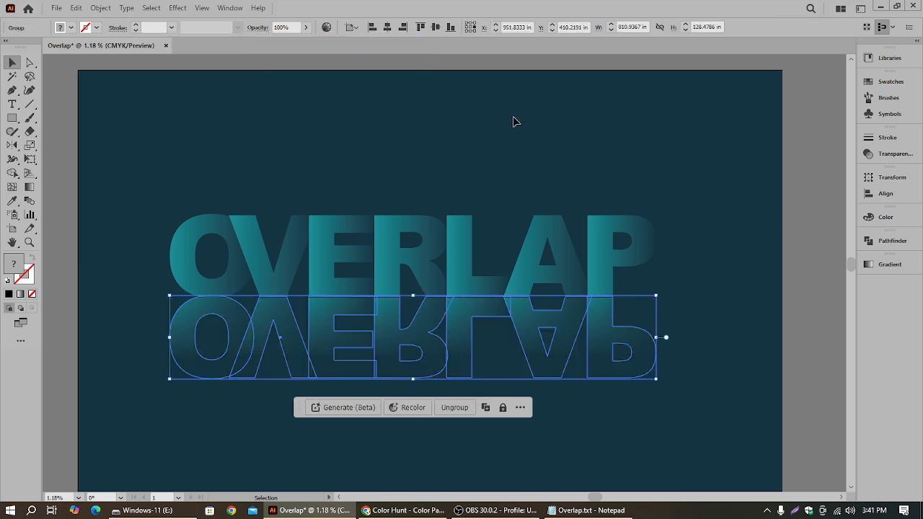
left_click(513, 140)
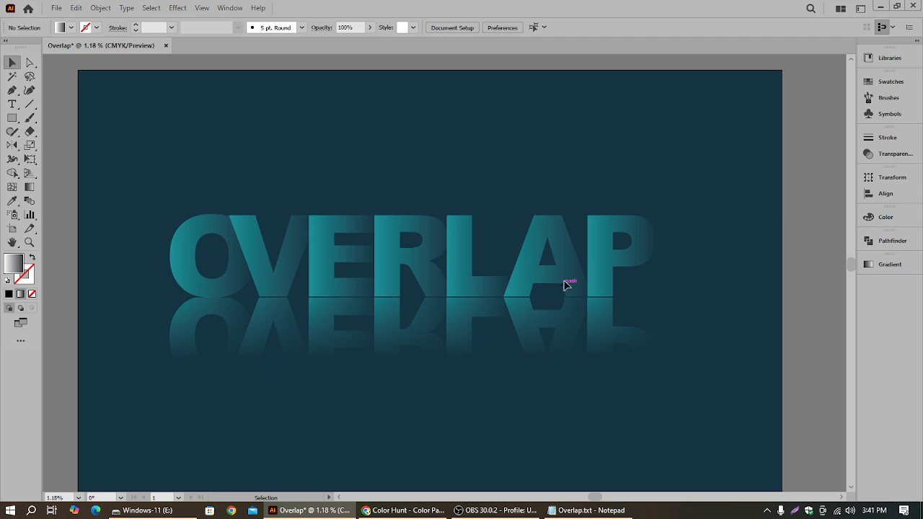
left_click(176, 9)
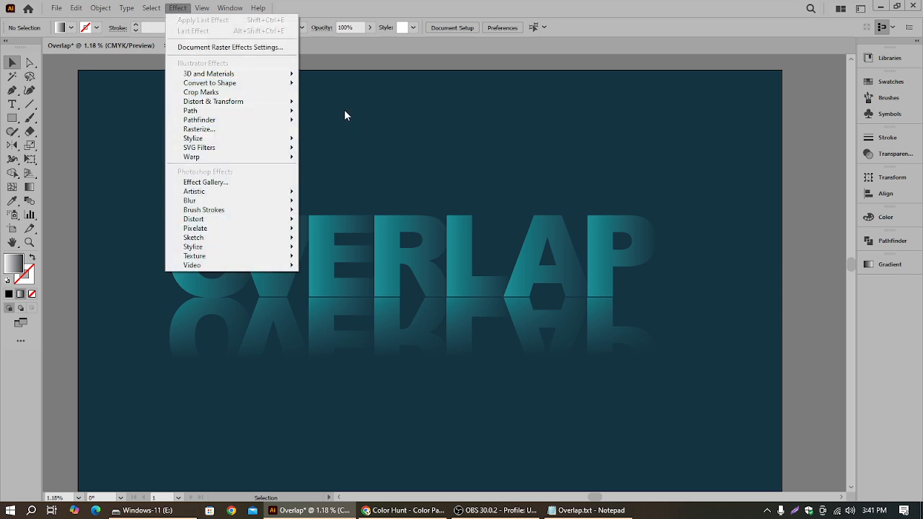
left_click(506, 127)
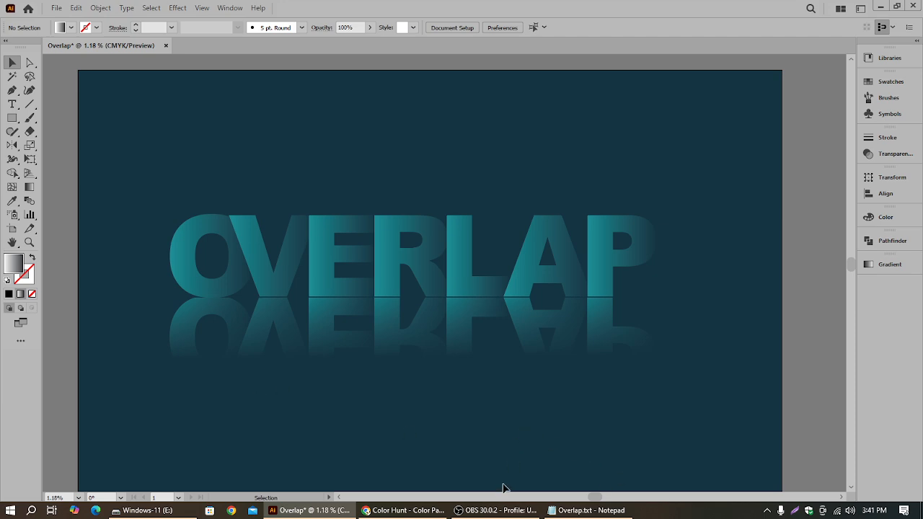
left_click(496, 510)
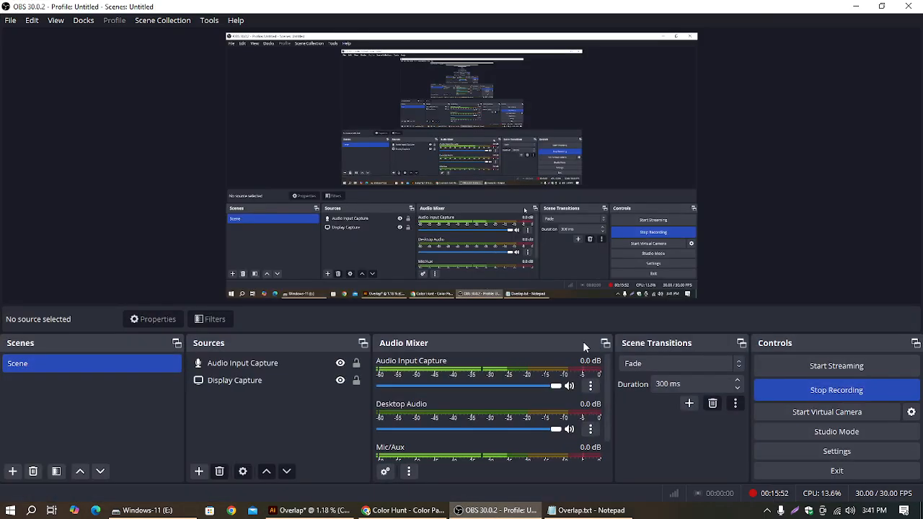